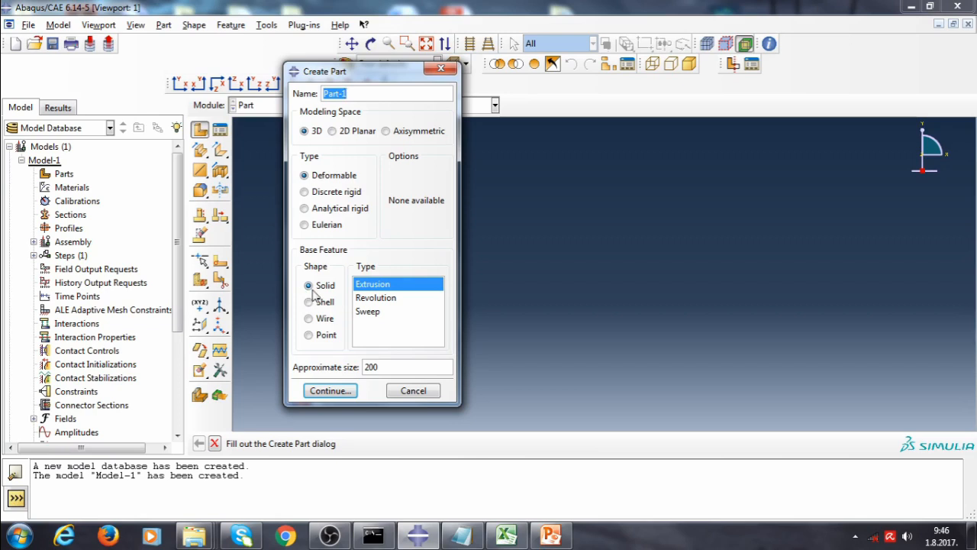
# Switch to the PowerPoint presentation, view the shear center slide, and return to Abaqus
pyautogui.click(551, 534)
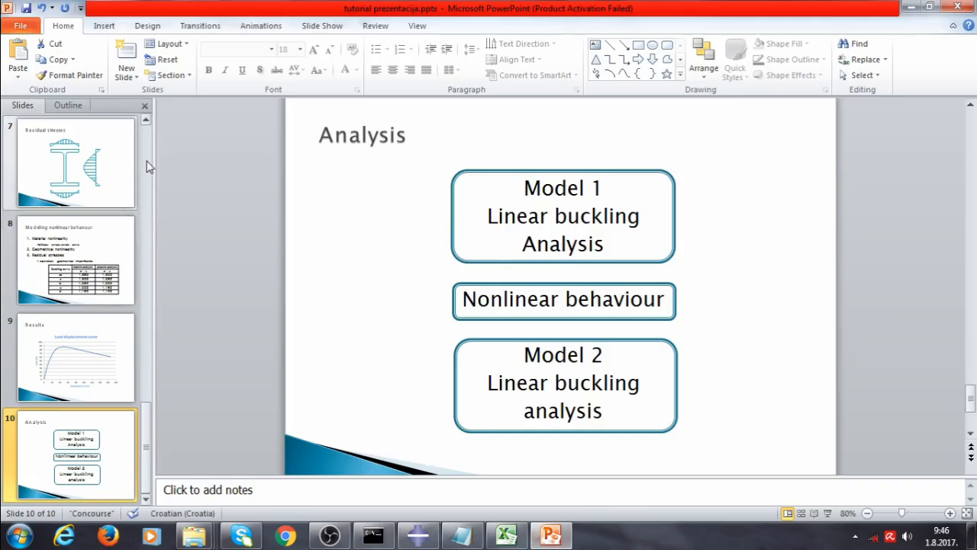
pyautogui.moveTo(143, 413); pyautogui.dragTo(148, 223)
pyautogui.click(101, 171)
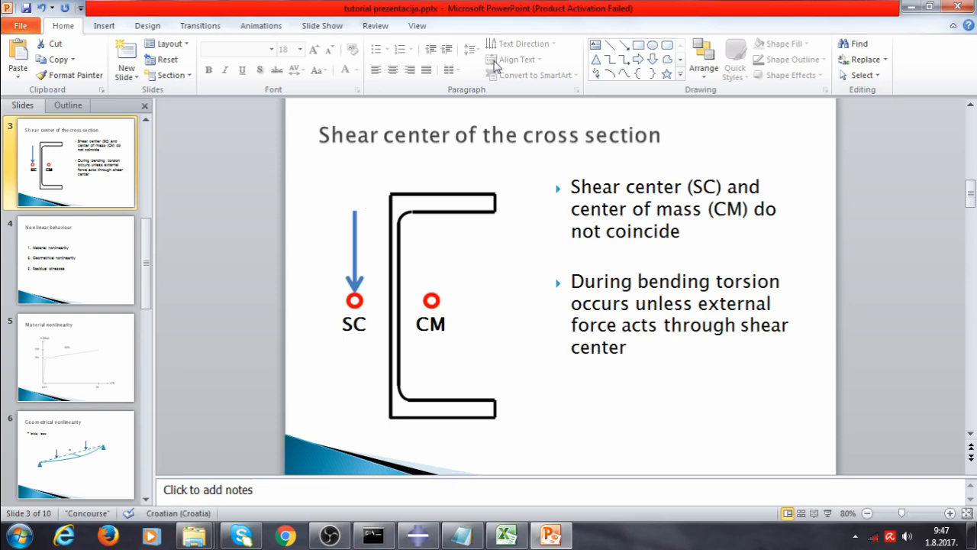
pyautogui.click(911, 9)
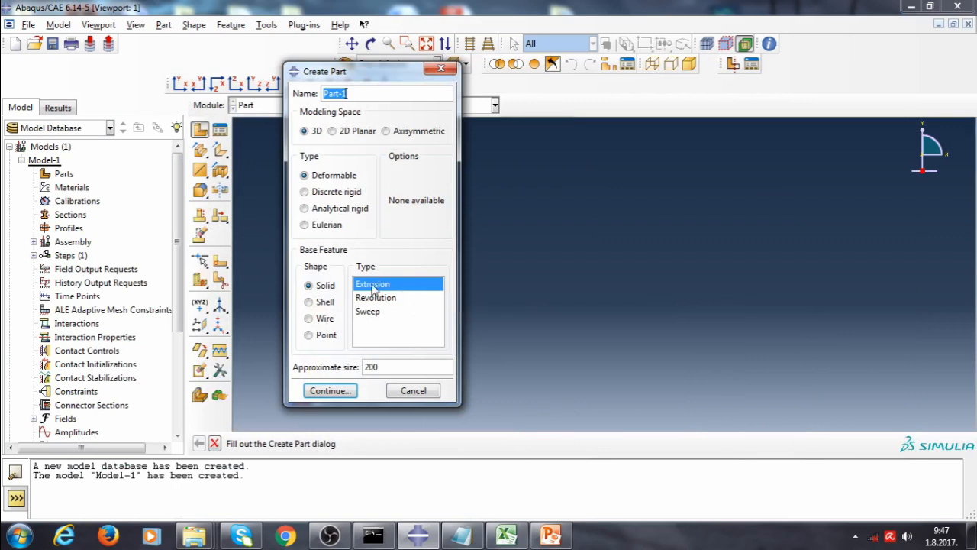
# Create a 3D deformable solid extruded part and sketch a connected line from (18.5, -70) to (70, -70)
pyautogui.click(339, 391)
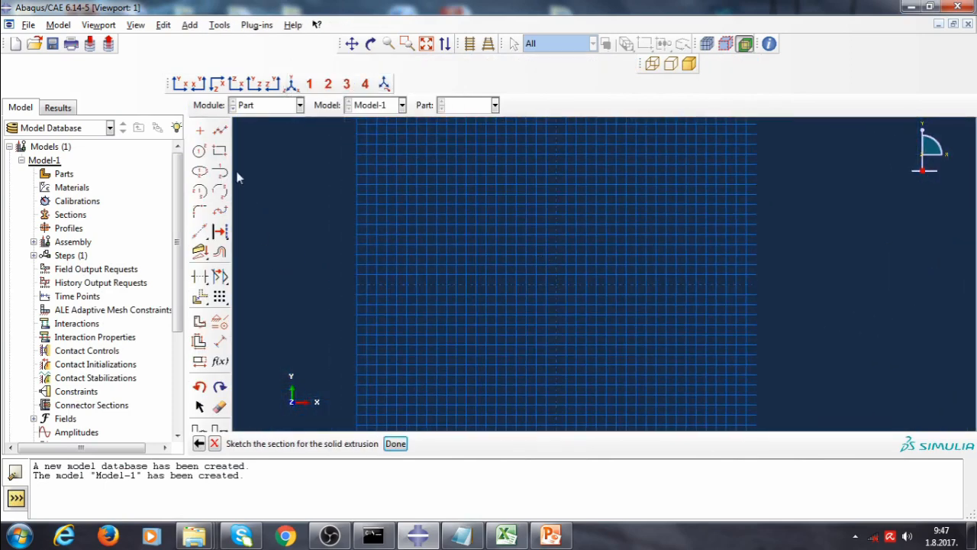
pyautogui.click(220, 131)
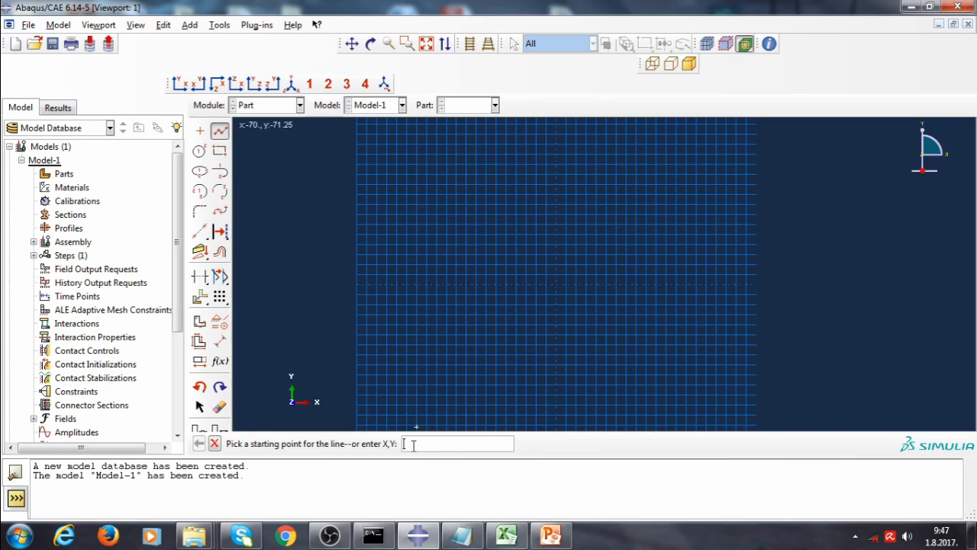
pyautogui.write('185, -70')
pyautogui.press('Return')
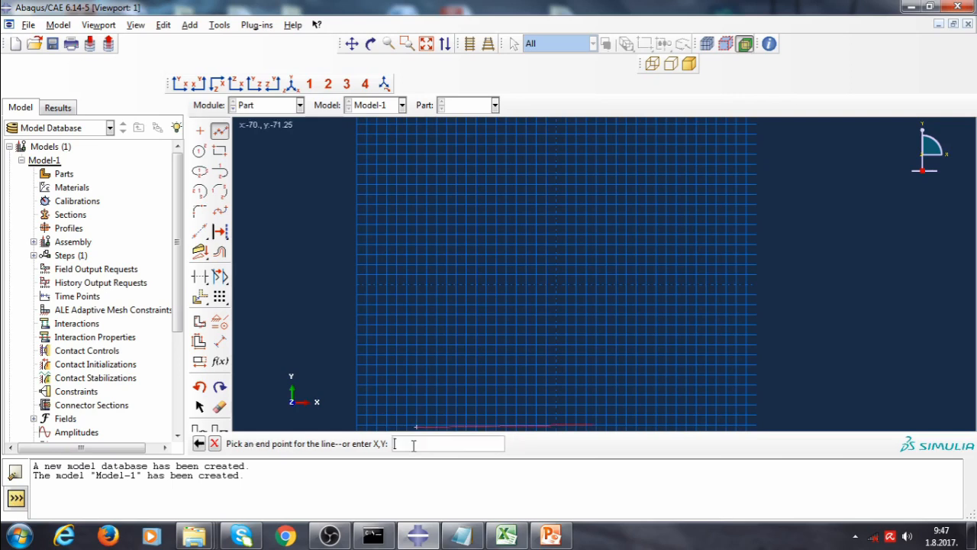
pyautogui.scroll(-2, 614, 337)
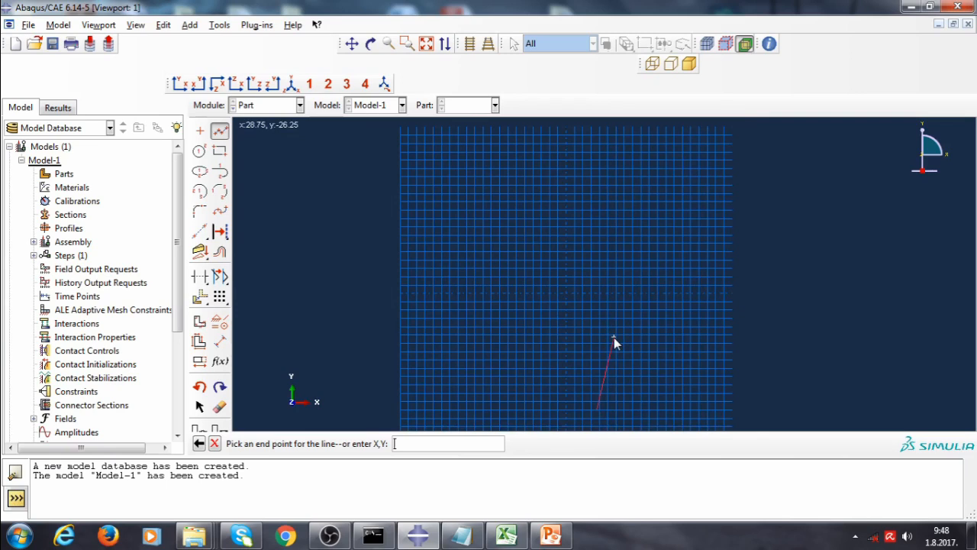
pyautogui.write('70, -70')
pyautogui.press('Return')
# Continue the outer profile with lines to (70, -80), (0, -80), (0, 80) and (70, 80)
pyautogui.write('70, -80')
pyautogui.press('Return')
pyautogui.write('0')
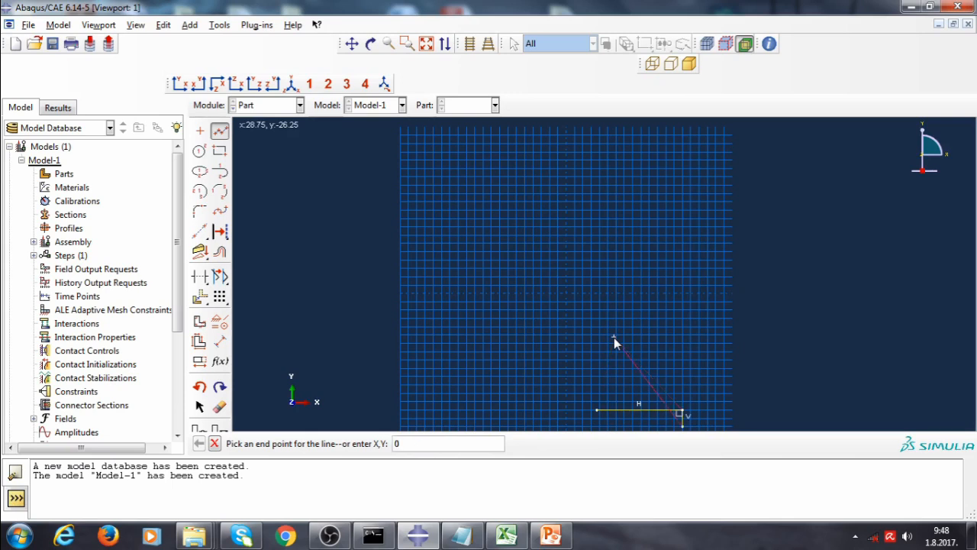
pyautogui.write(', -80')
pyautogui.press('Return')
pyautogui.press('Return')
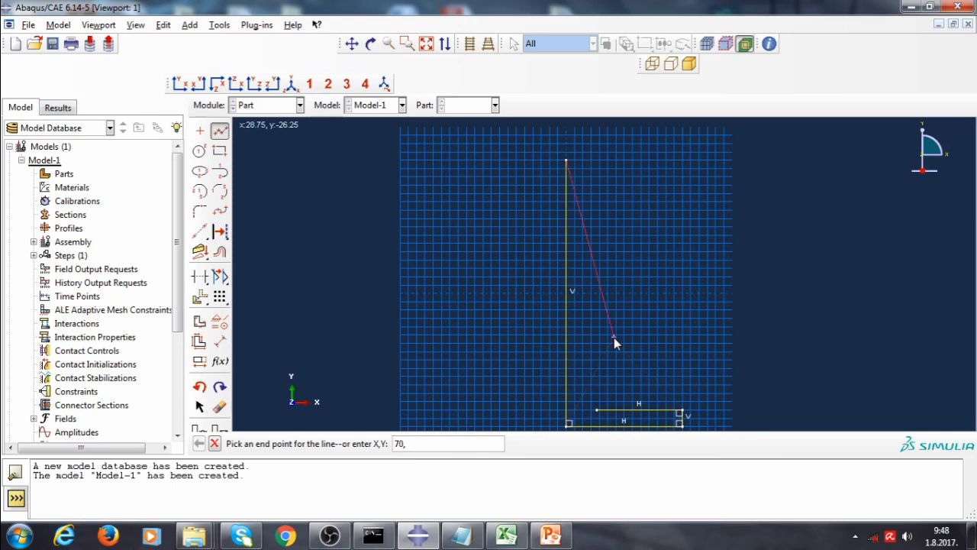
pyautogui.write('70, 80')
pyautogui.press('Return')
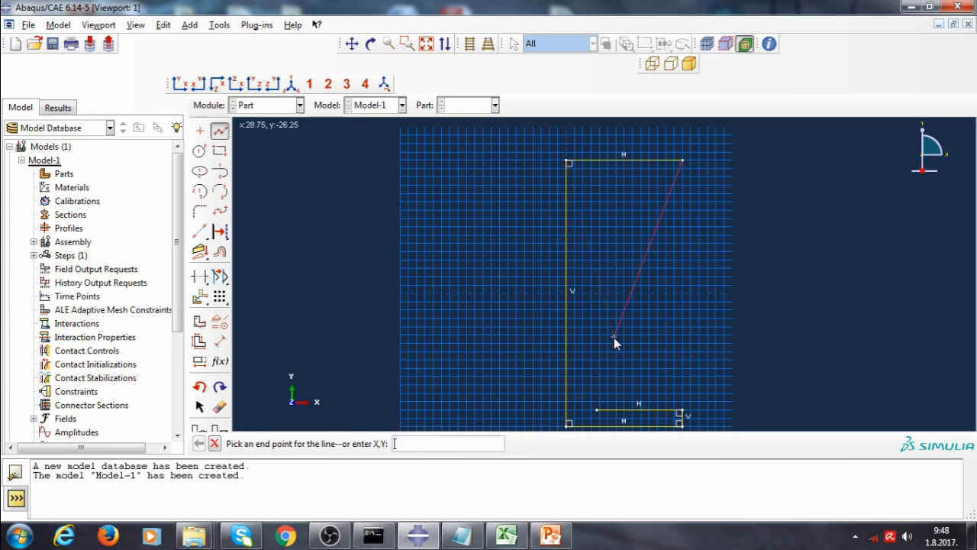
# Close the upper flange with lines to (70, 70) and (18.5, 70), then end the line tool
pyautogui.write('70, 70')
pyautogui.press('Return')
pyautogui.write('18')
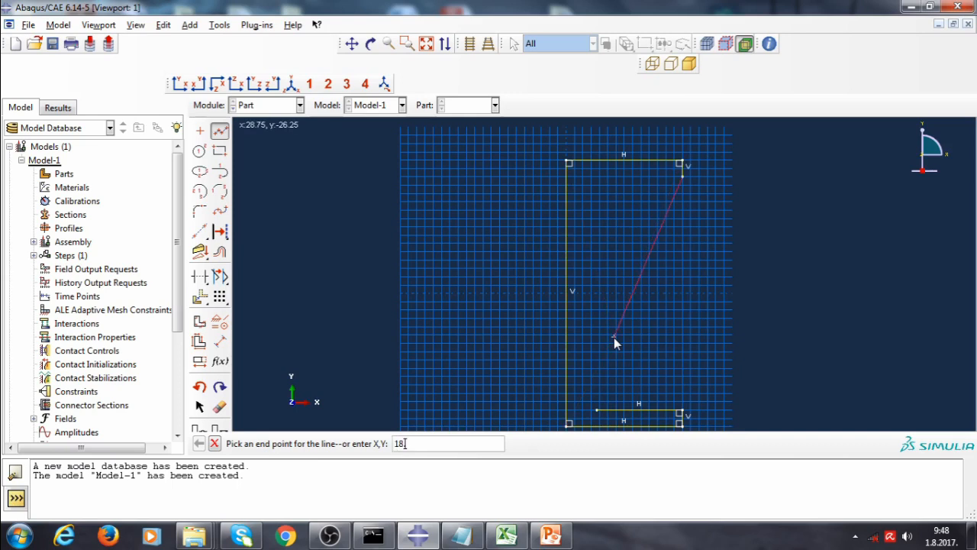
pyautogui.write('.5, 70')
pyautogui.press('Return')
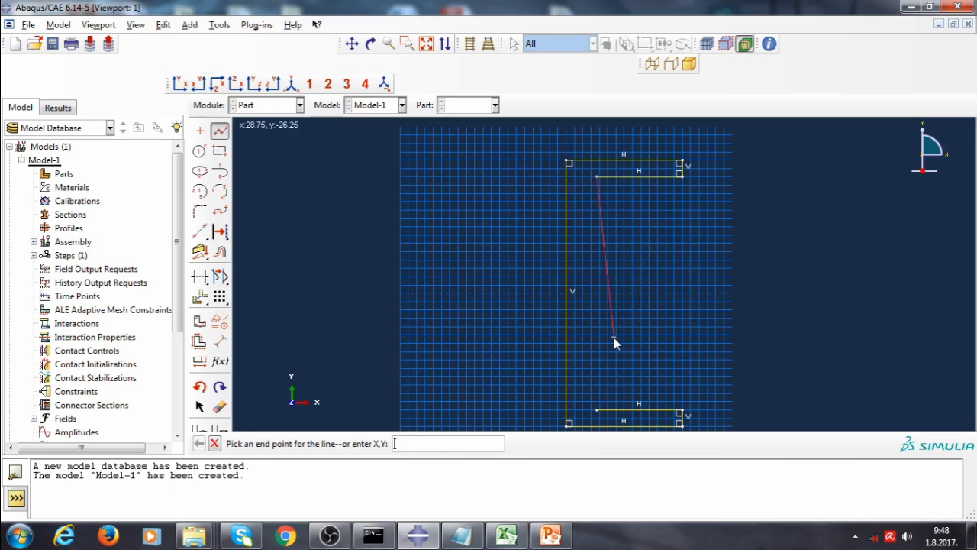
pyautogui.press('Escape')
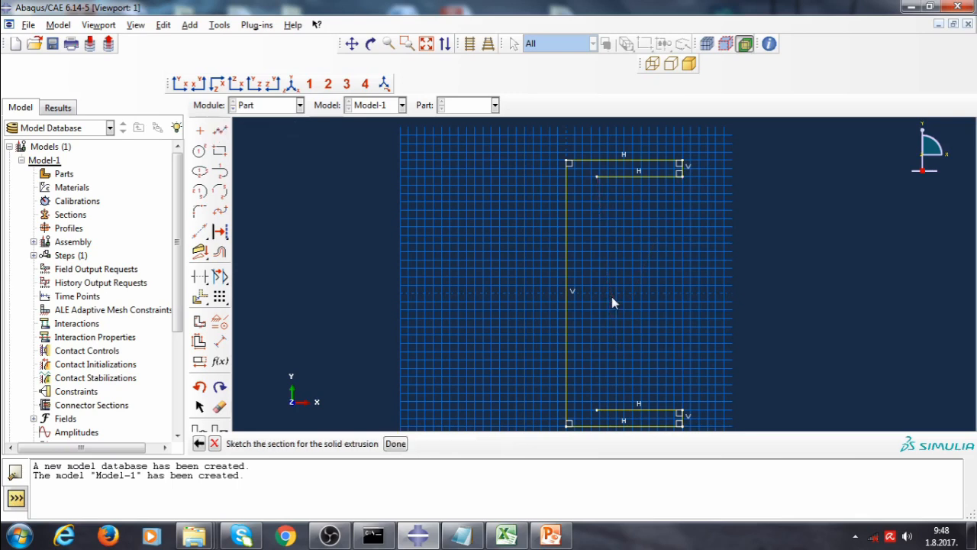
# Sketch the vertical inner web line from (5.5, 50) down to y = -58
pyautogui.click(219, 134)
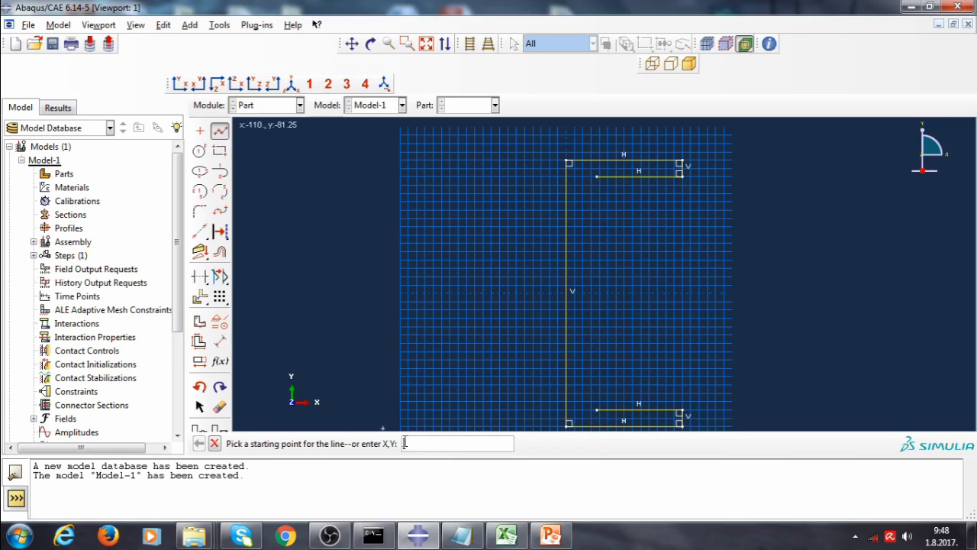
pyautogui.write('5.5, 50')
pyautogui.press('Return')
pyautogui.write('6.')
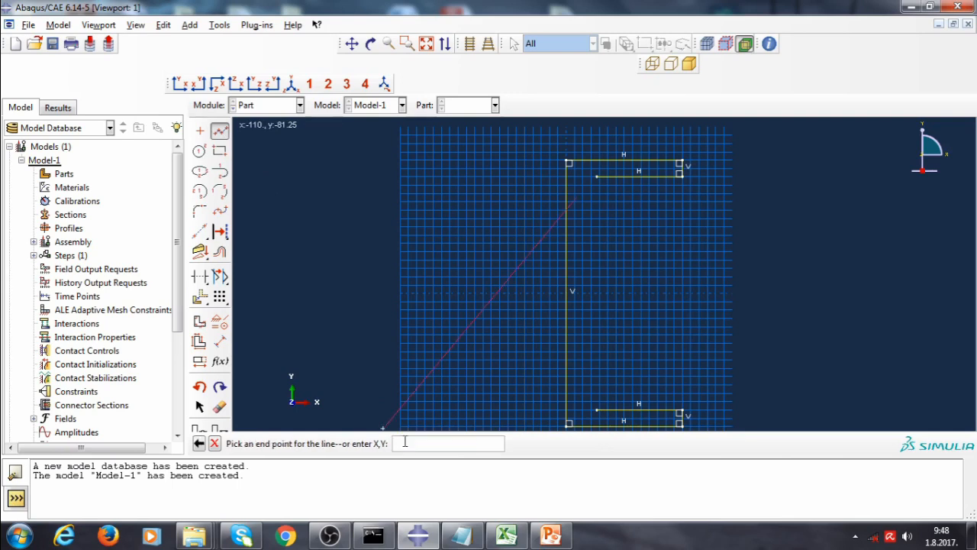
pyautogui.write('5, -58')
pyautogui.press('Return')
pyautogui.press('Escape')
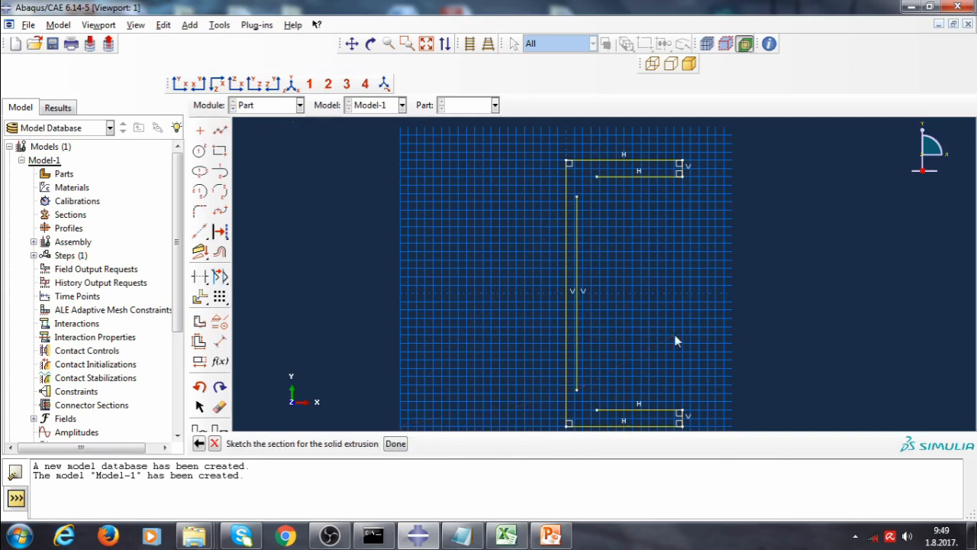
# Draw tangent arcs joining both ends of the inner web line to the inner flange lines
pyautogui.click(220, 174)
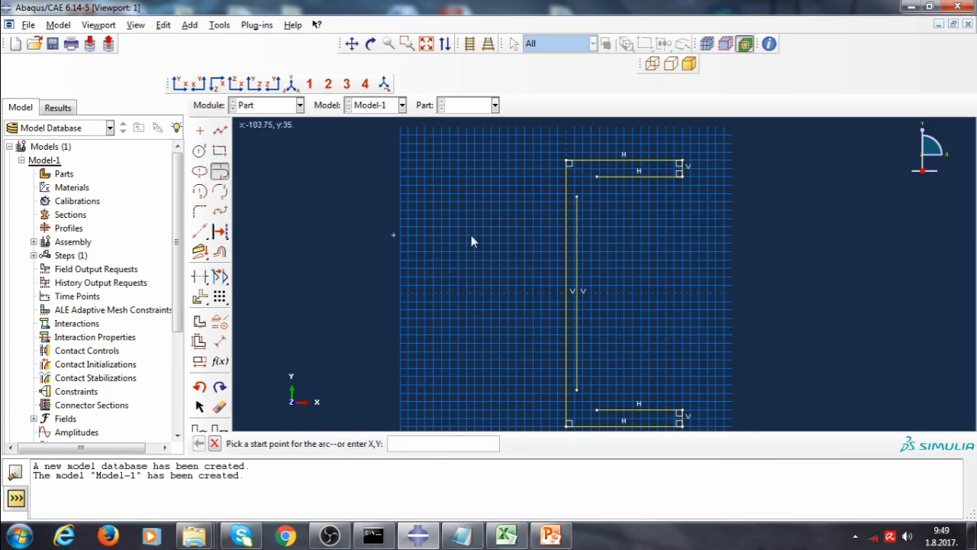
pyautogui.click(576, 197)
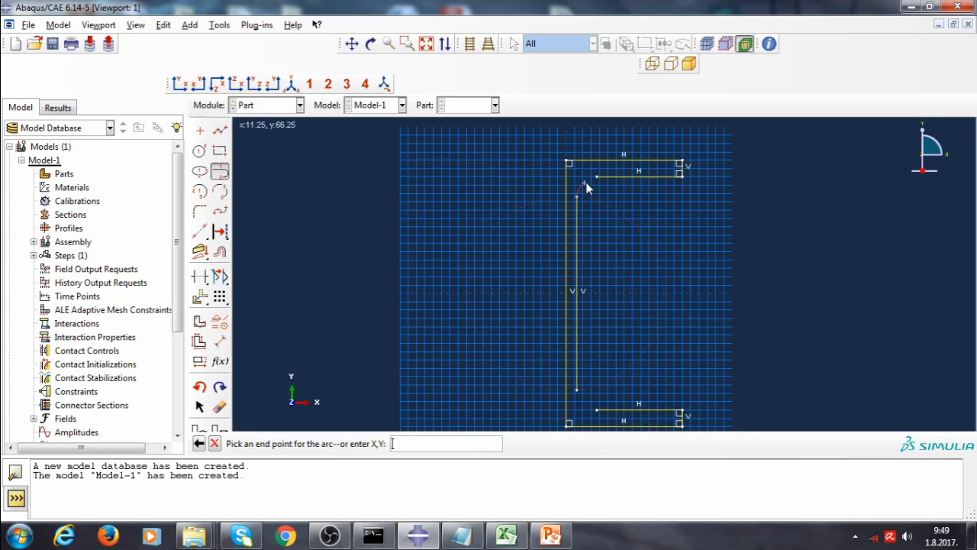
pyautogui.click(595, 176)
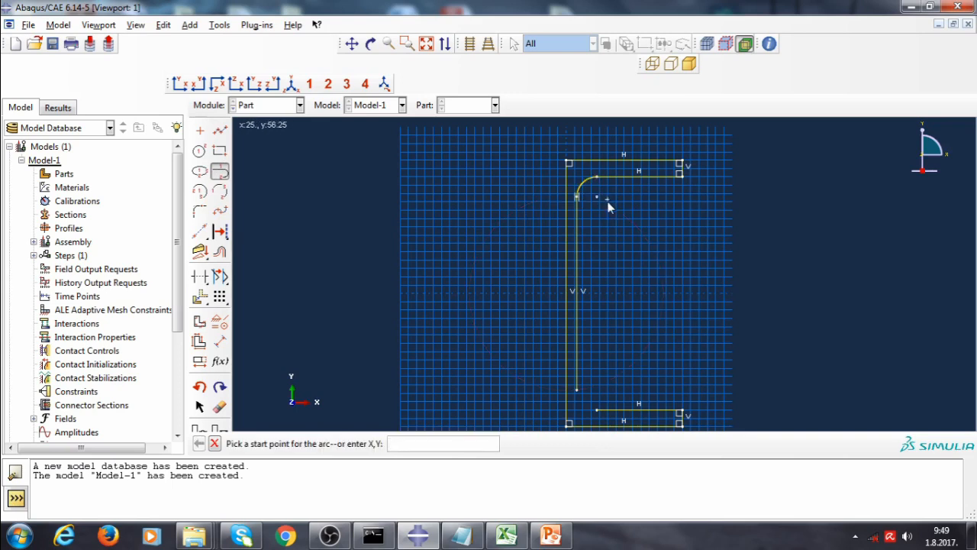
pyautogui.click(578, 389)
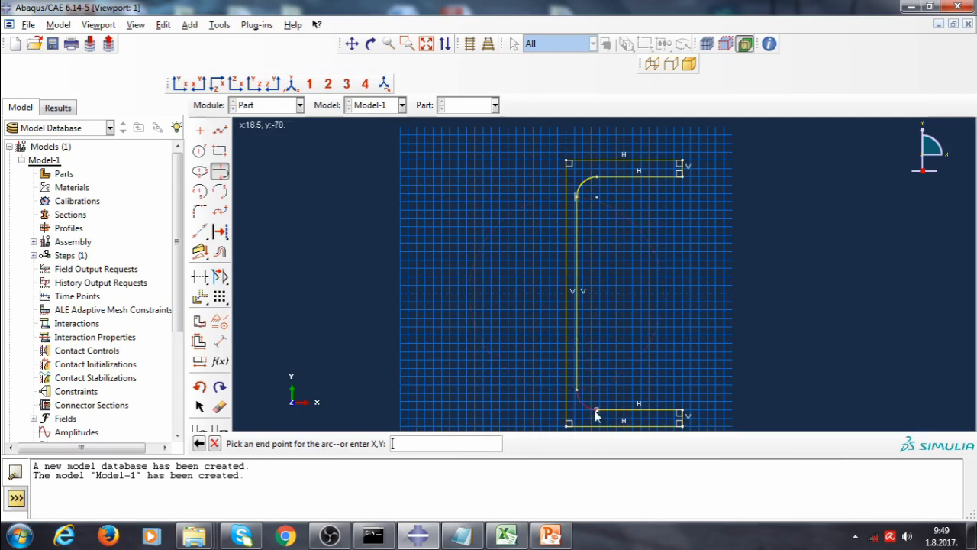
pyautogui.click(596, 410)
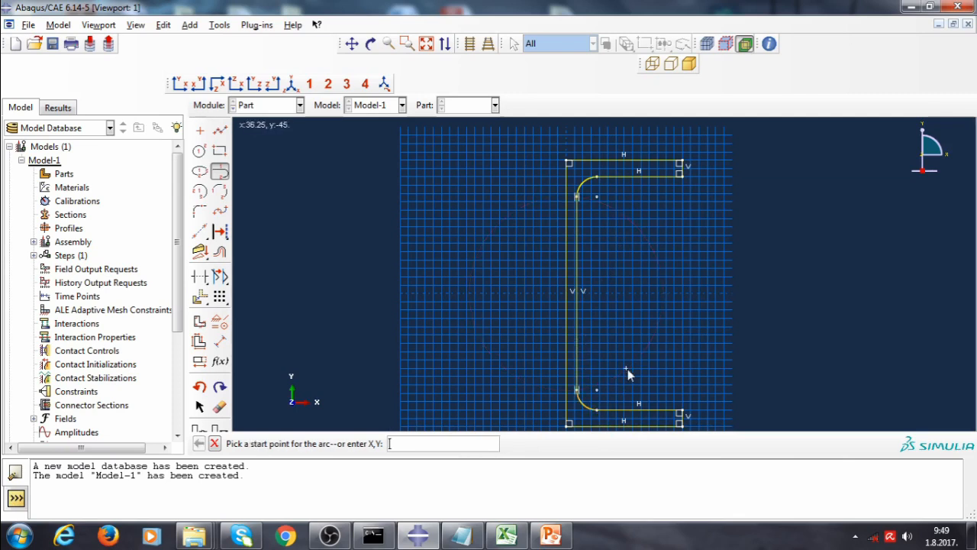
pyautogui.press('Escape')
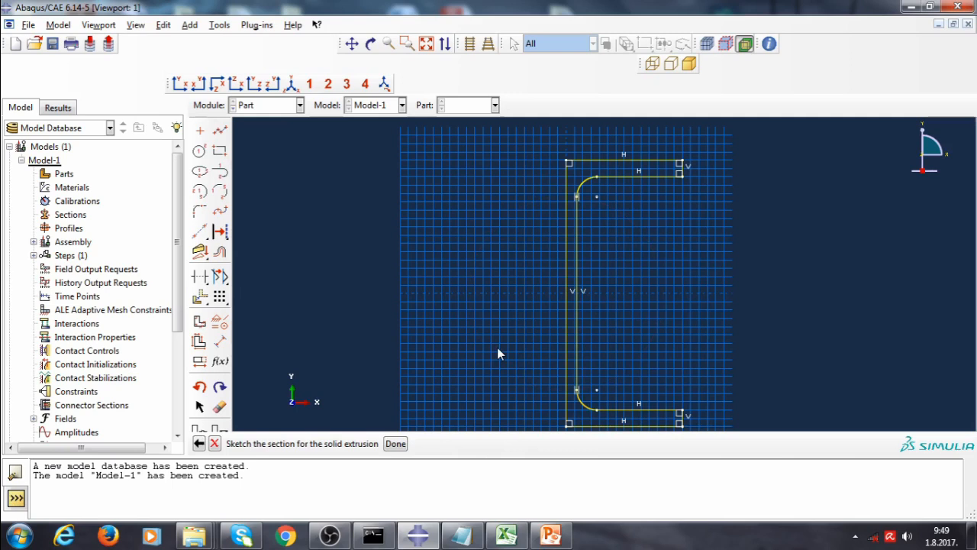
# Finish the sketch and extrude the section to a depth of 2800
pyautogui.click(395, 444)
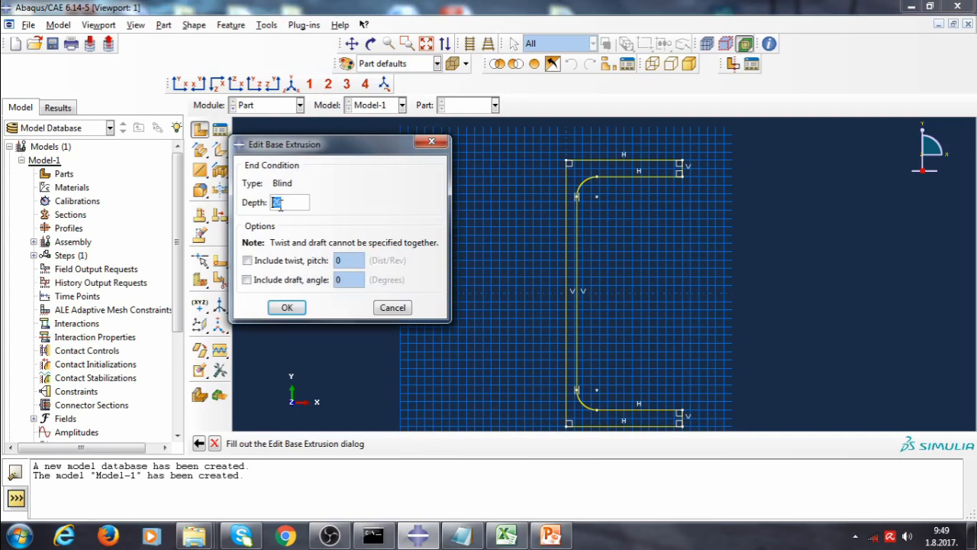
pyautogui.write('2800')
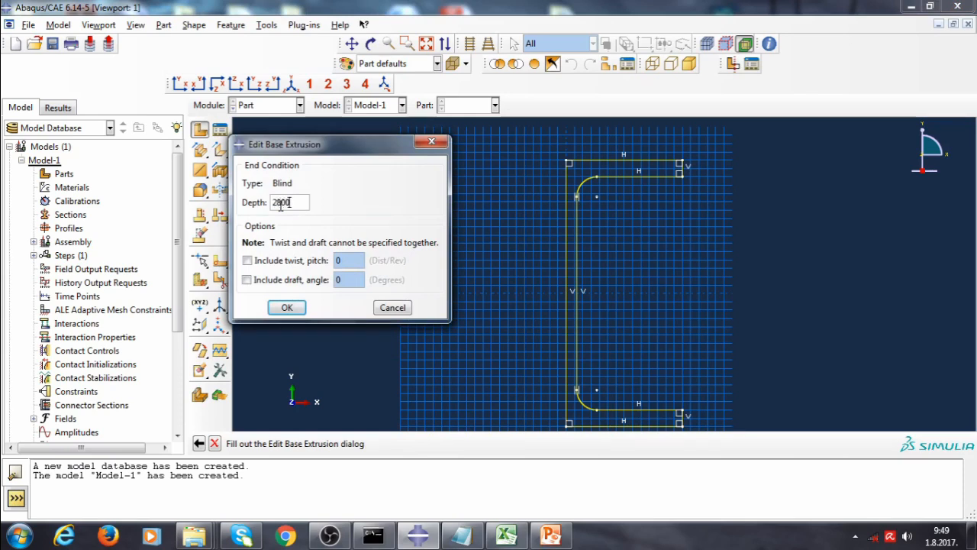
pyautogui.click(287, 308)
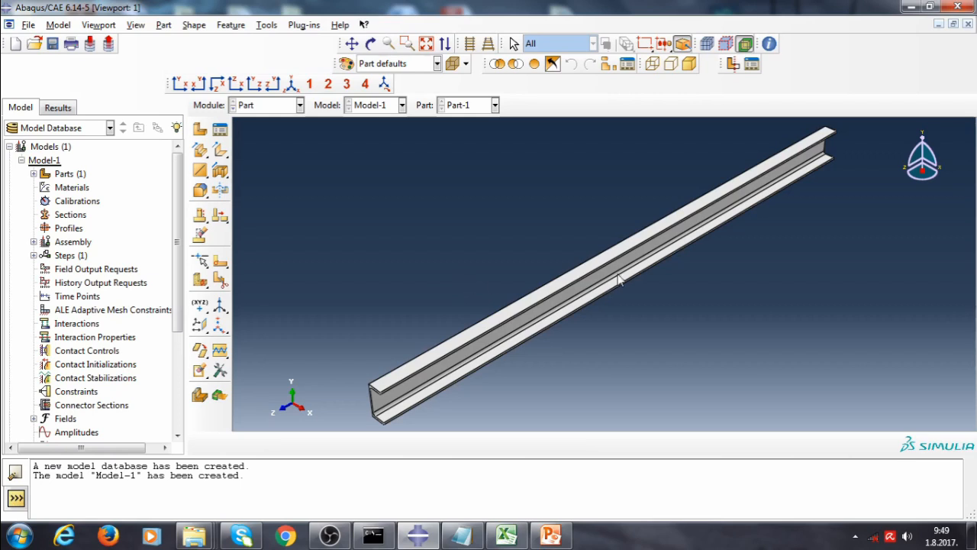
# Partition an upper longitudinal edge of the channel at its midpoint using the midpoint edge partition
pyautogui.keyDown('ctrl'); pyautogui.keyDown('alt'); pyautogui.moveTo(588, 301); pyautogui.dragTo(704, 289); pyautogui.keyUp('alt'); pyautogui.keyUp('ctrl')
pyautogui.keyDown('ctrl'); pyautogui.keyDown('alt'); pyautogui.moveTo(616, 330); pyautogui.dragTo(692, 322); pyautogui.keyUp('alt'); pyautogui.keyUp('ctrl')
pyautogui.moveTo(555, 233)
pyautogui.keyDown('ctrl'); pyautogui.keyDown('alt'); pyautogui.mouseDown()
pyautogui.moveTo(509, 203)
pyautogui.moveTo(538, 229)
pyautogui.mouseUp(); pyautogui.keyUp('alt'); pyautogui.keyUp('ctrl')
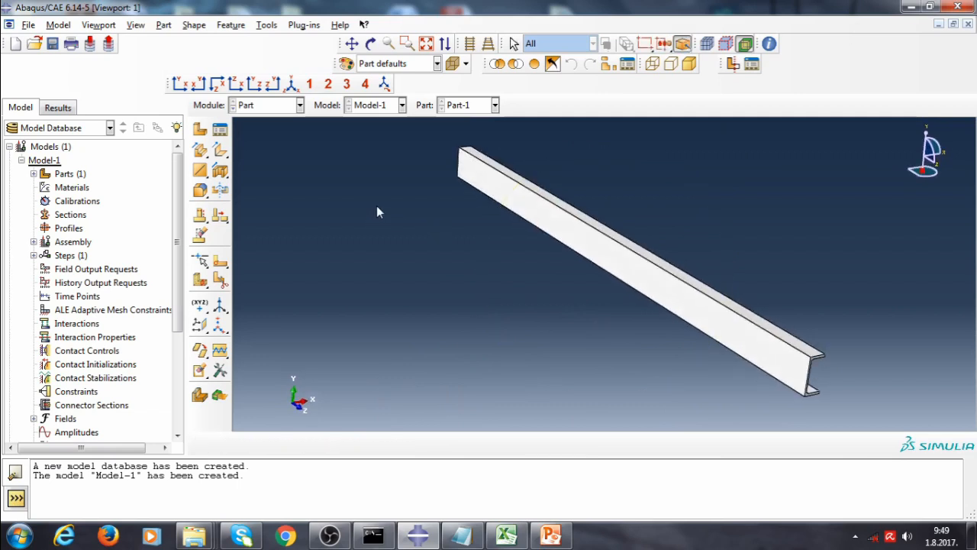
pyautogui.click(219, 283)
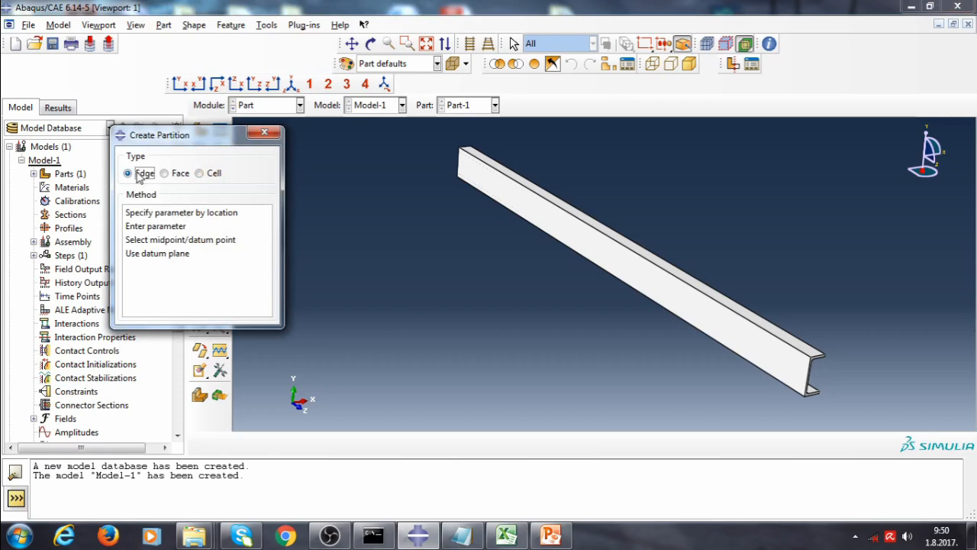
pyautogui.click(184, 241)
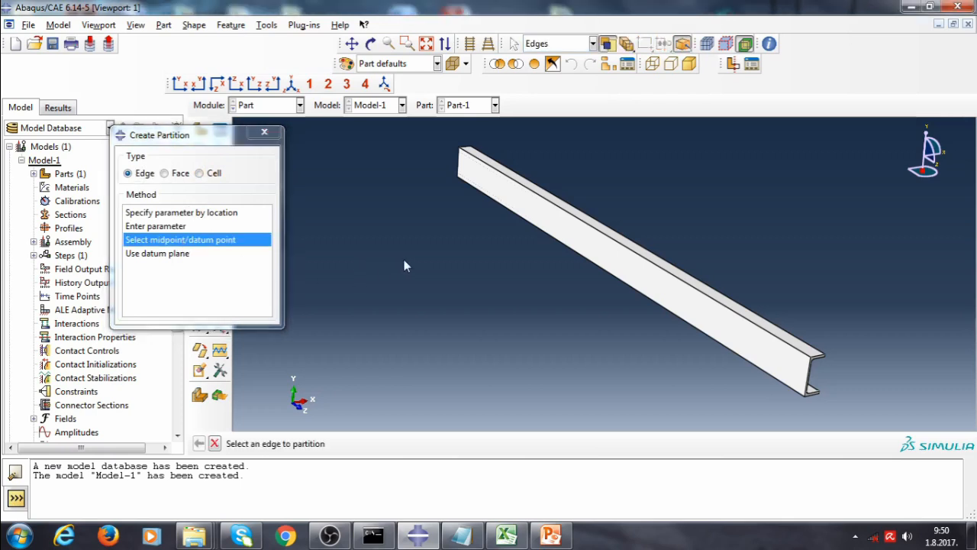
pyautogui.click(578, 222)
pyautogui.scroll(-1, 656, 242)
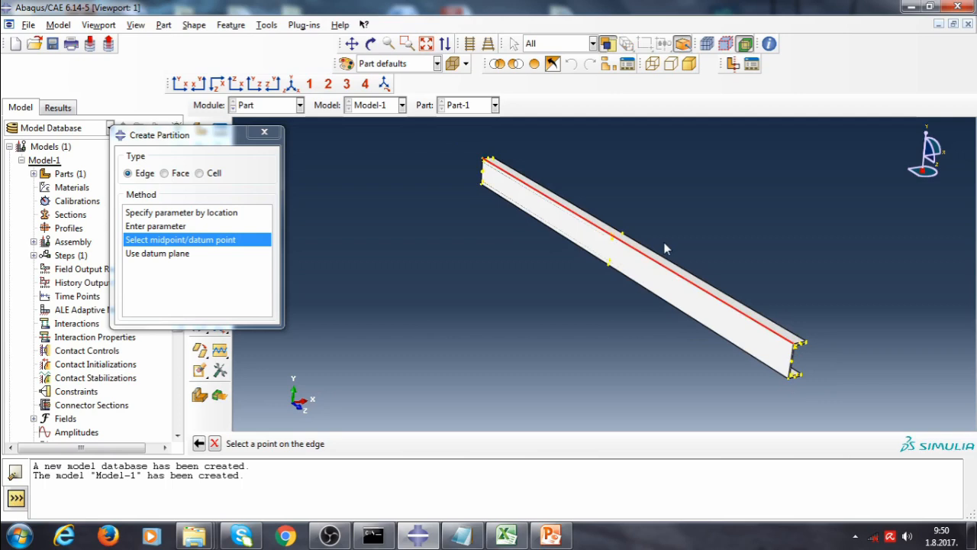
pyautogui.scroll(4, 665, 248)
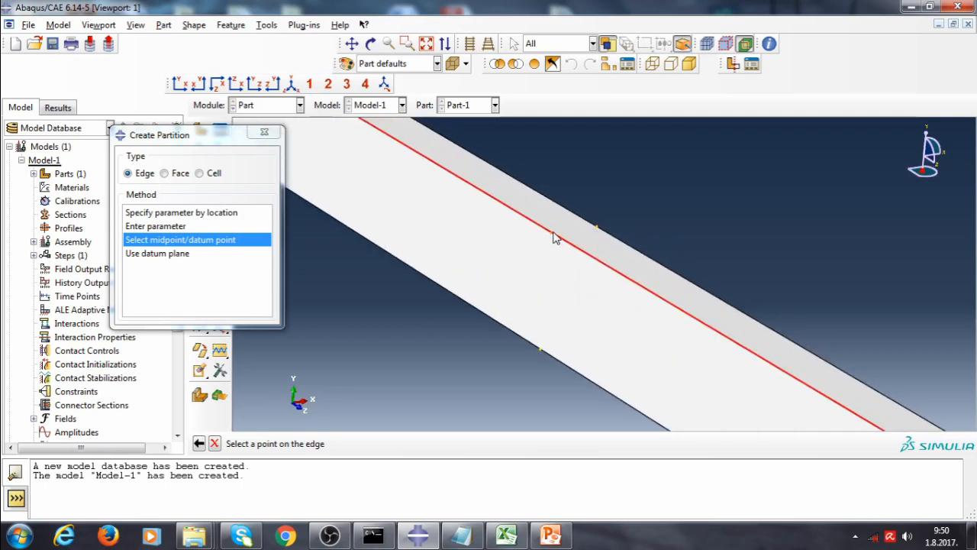
pyautogui.click(553, 237)
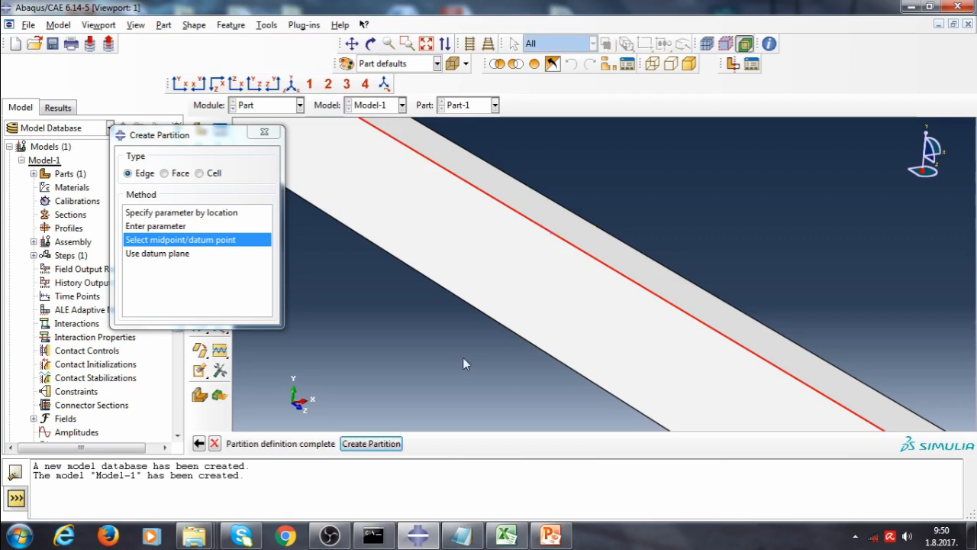
pyautogui.click(371, 444)
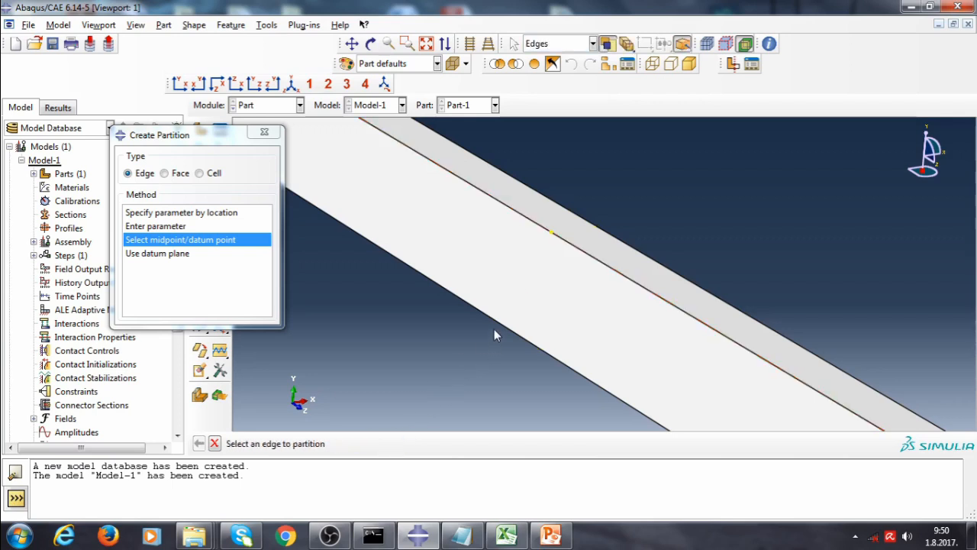
# Partition the lower longitudinal flange edge at its midpoint as well
pyautogui.scroll(1, 492, 325)
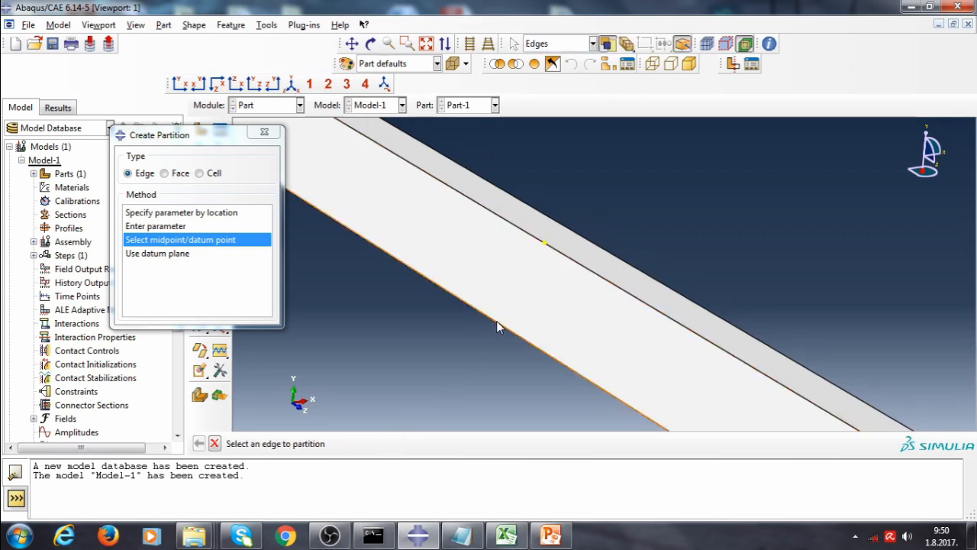
pyautogui.click(497, 322)
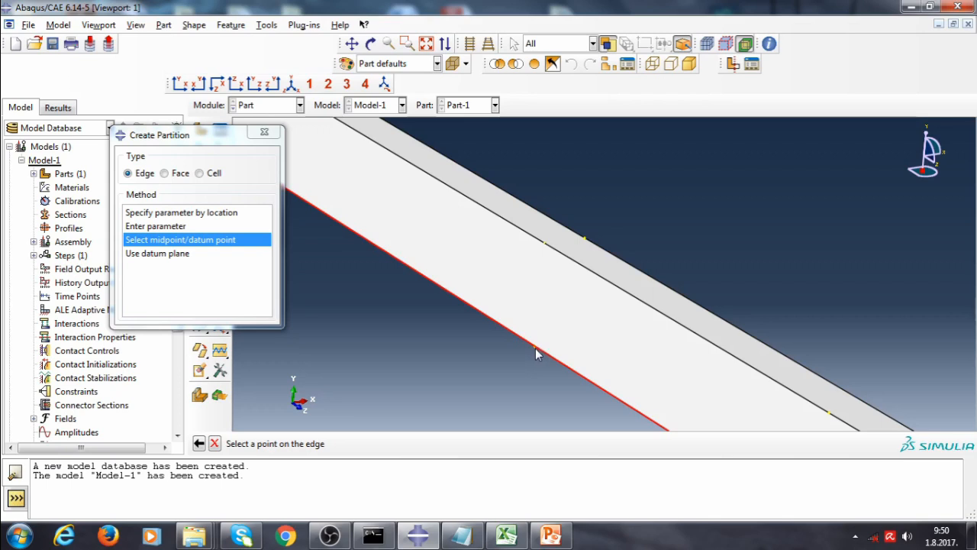
pyautogui.click(536, 348)
pyautogui.click(385, 443)
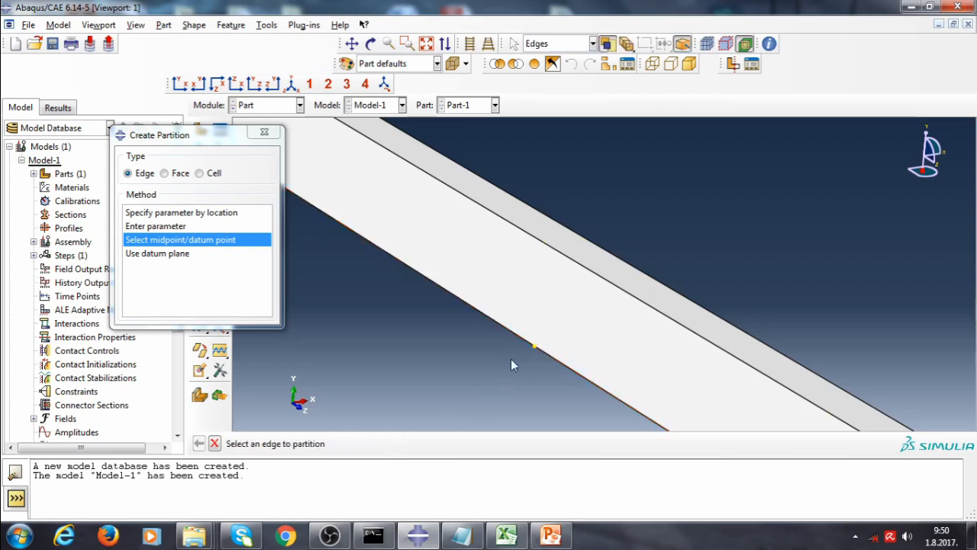
# Partition another upper longitudinal edge of the channel at its midpoint
pyautogui.scroll(-8, 511, 362)
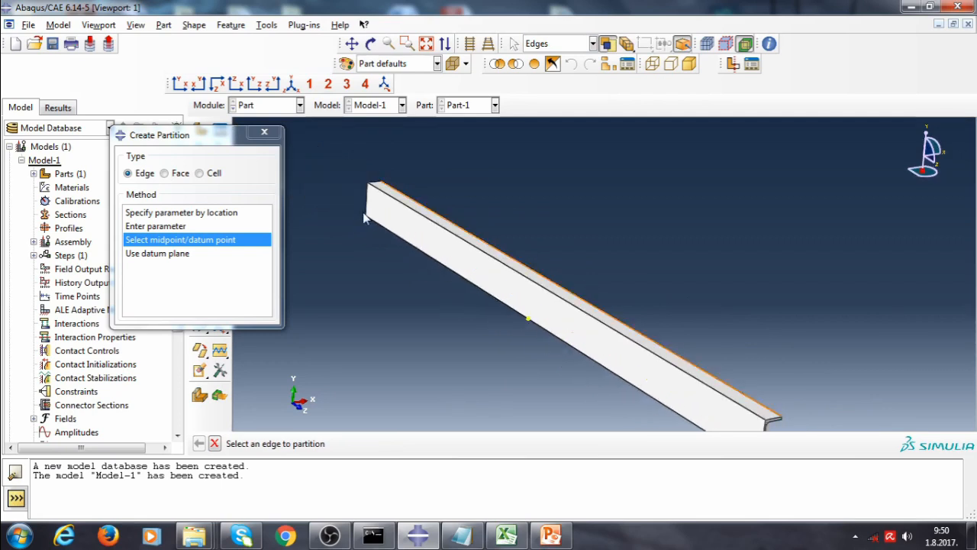
pyautogui.scroll(-1, 365, 219)
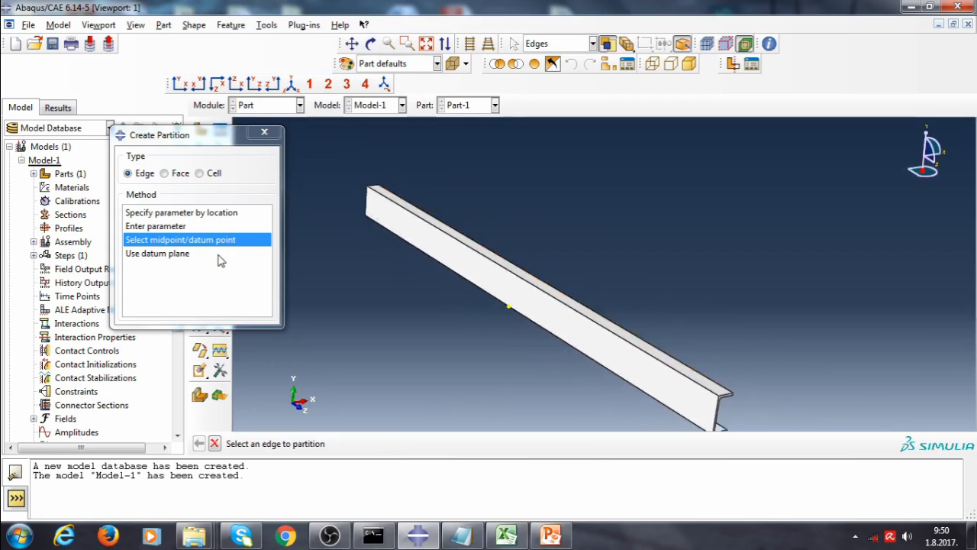
pyautogui.click(420, 222)
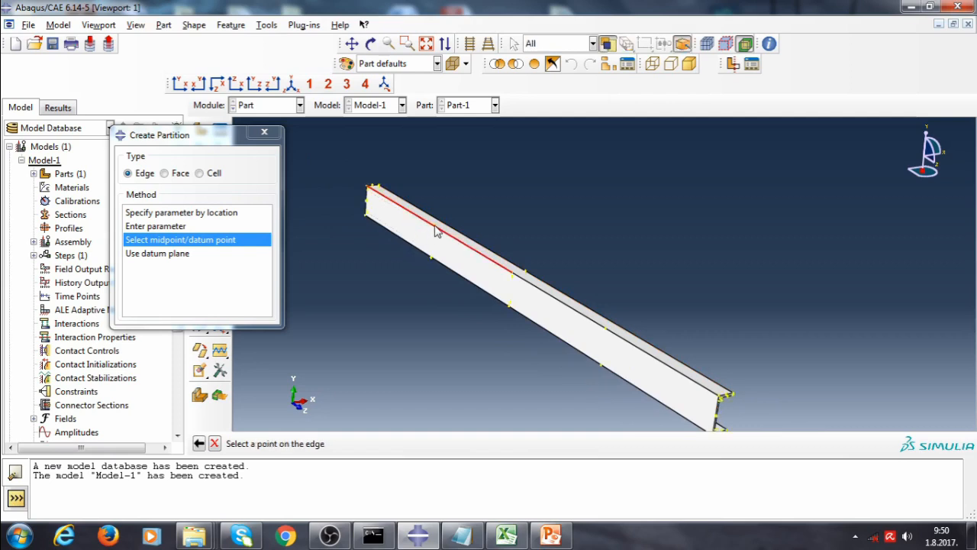
pyautogui.scroll(2, 435, 232)
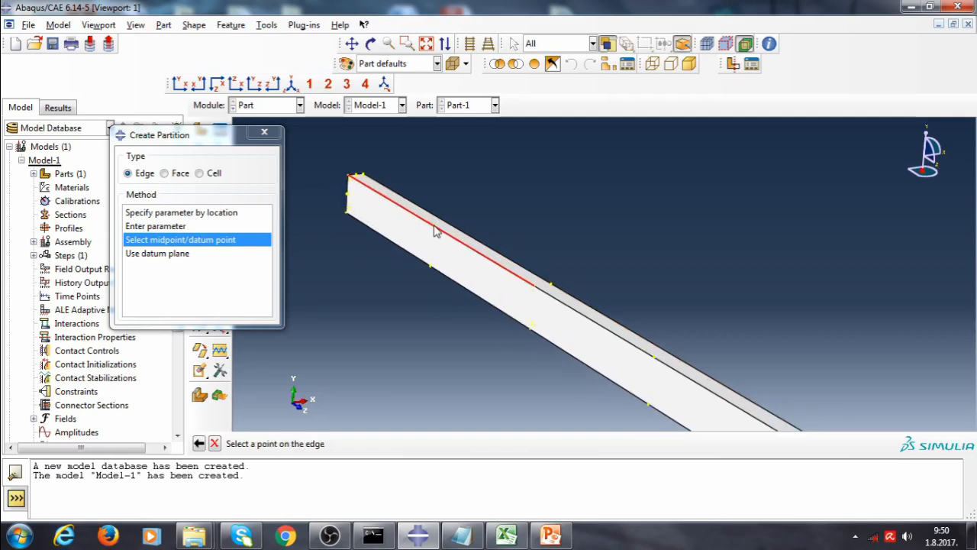
pyautogui.click(435, 231)
pyautogui.click(371, 444)
# Partition the longitudinal edge along the far side of the web at its midpoint
pyautogui.scroll(-1, 389, 202)
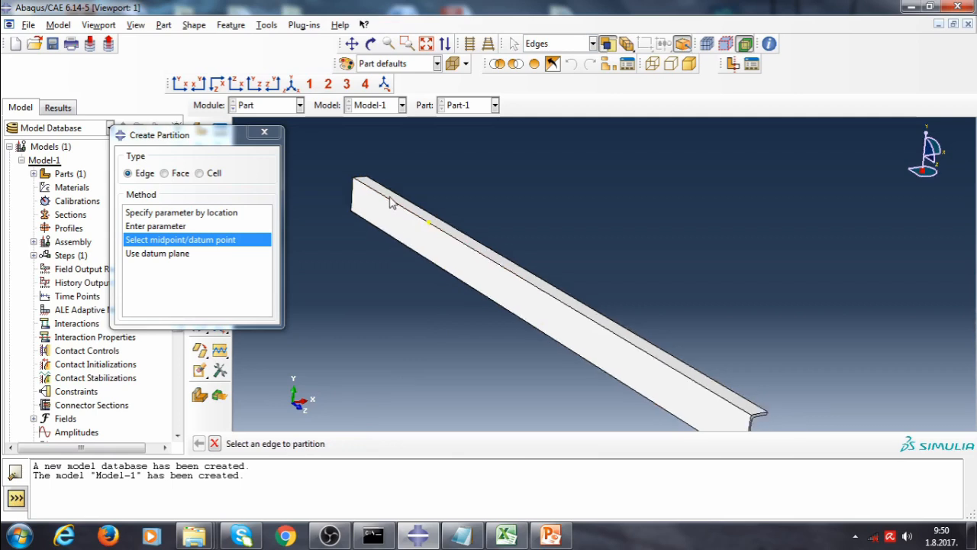
pyautogui.scroll(-1, 390, 202)
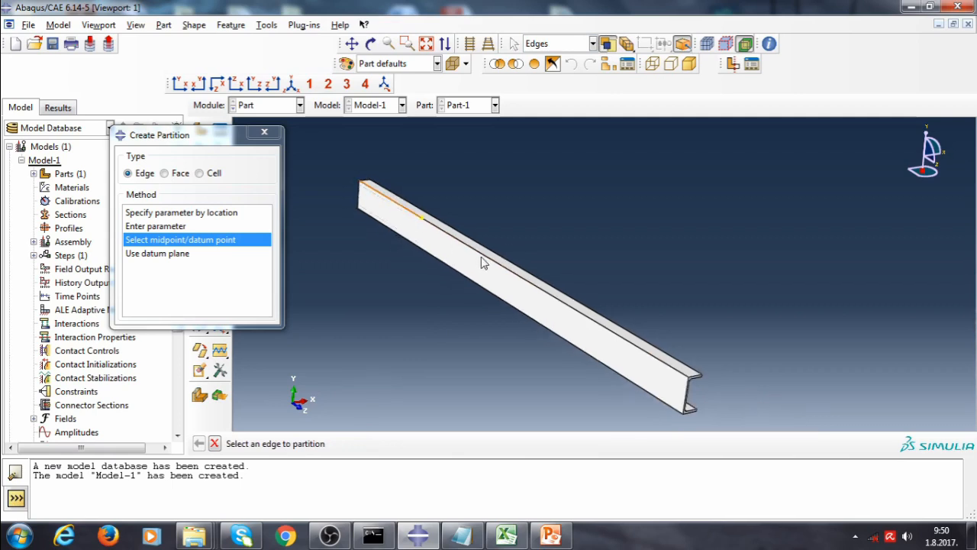
pyautogui.click(603, 330)
pyautogui.scroll(3, 605, 333)
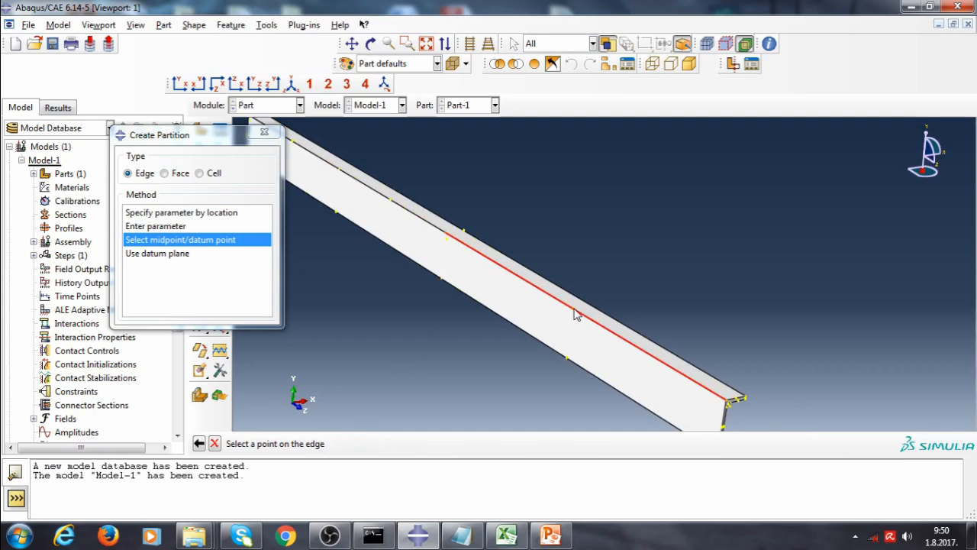
pyautogui.click(574, 310)
pyautogui.click(378, 443)
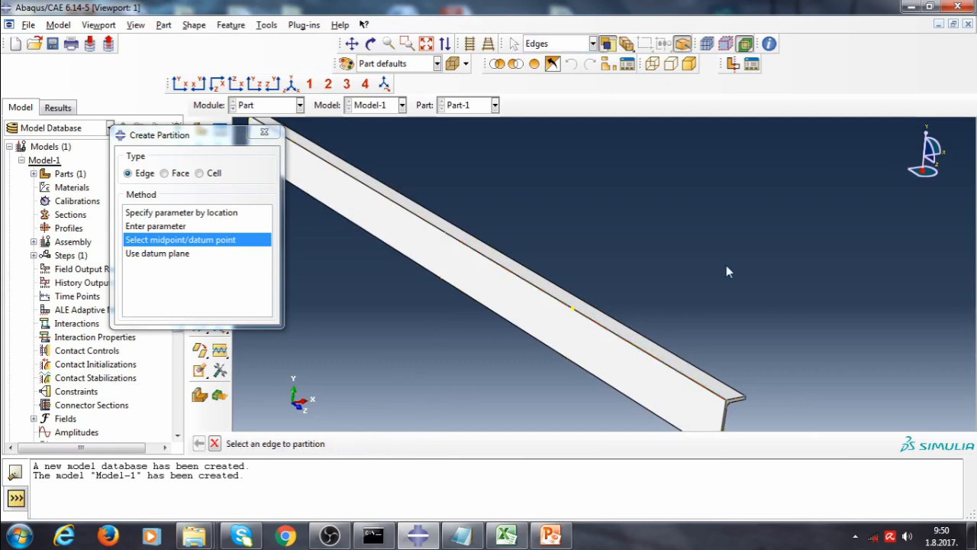
# Partition the first half of the web's lower longitudinal edge at its midpoint
pyautogui.scroll(-3, 588, 250)
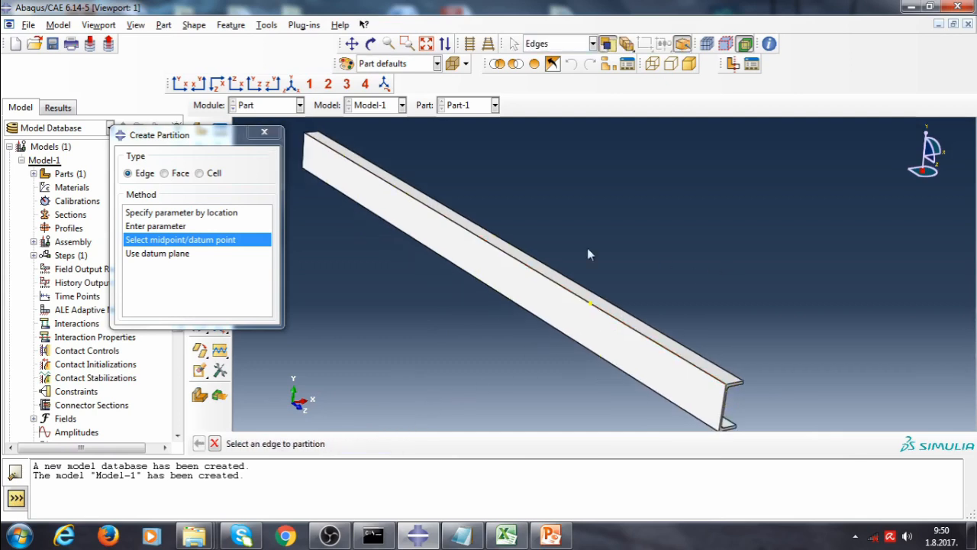
pyautogui.click(375, 213)
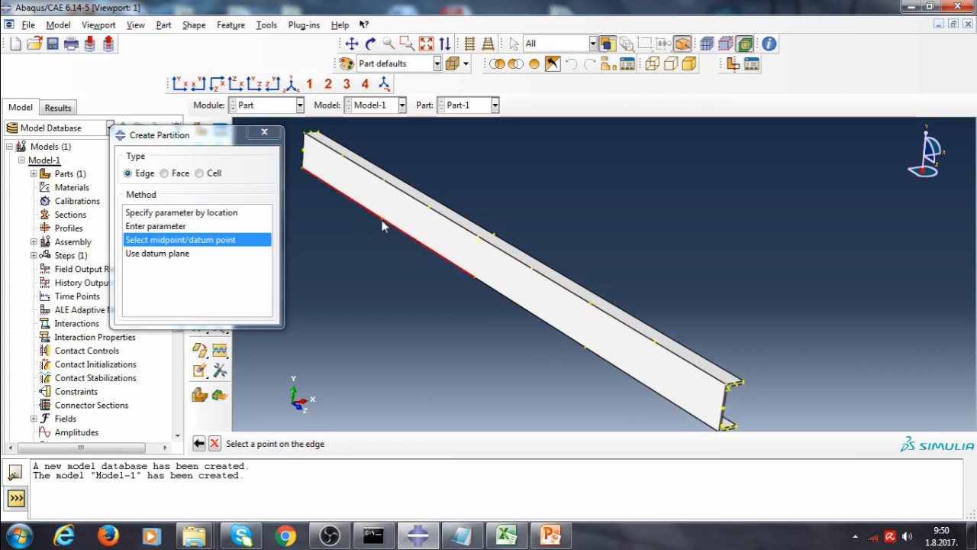
pyautogui.click(382, 220)
pyautogui.click(370, 443)
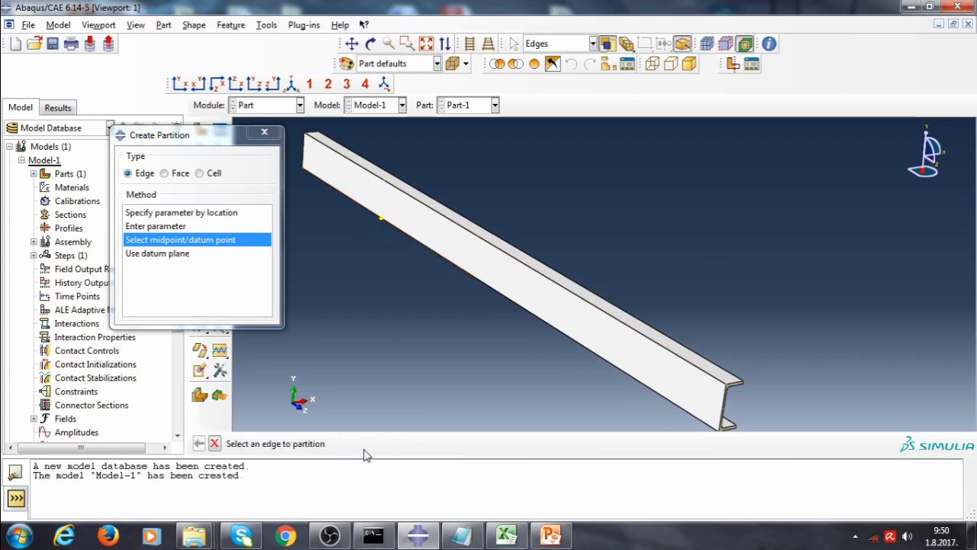
# Partition the second half of the web's lower edge at its midpoint and close the partition dialog
pyautogui.click(623, 384)
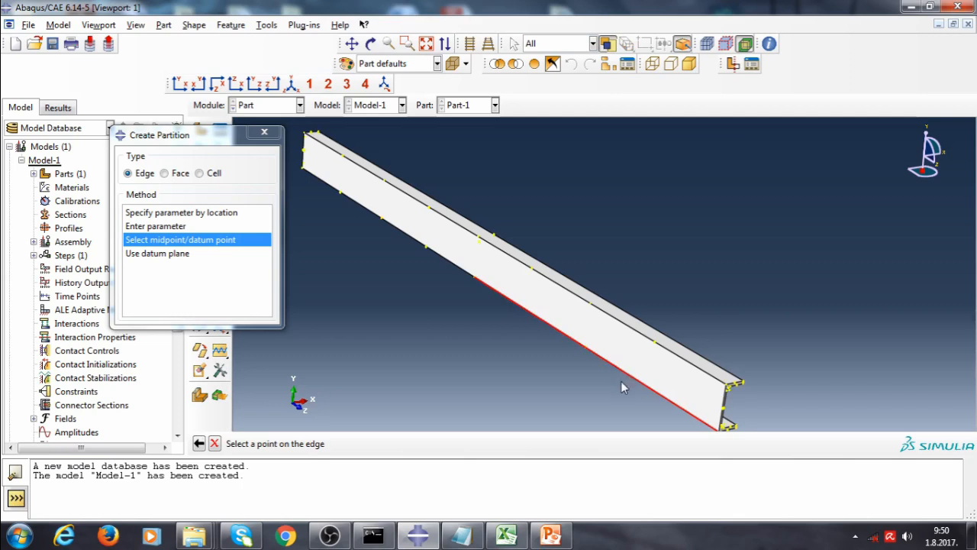
pyautogui.click(585, 348)
pyautogui.click(369, 444)
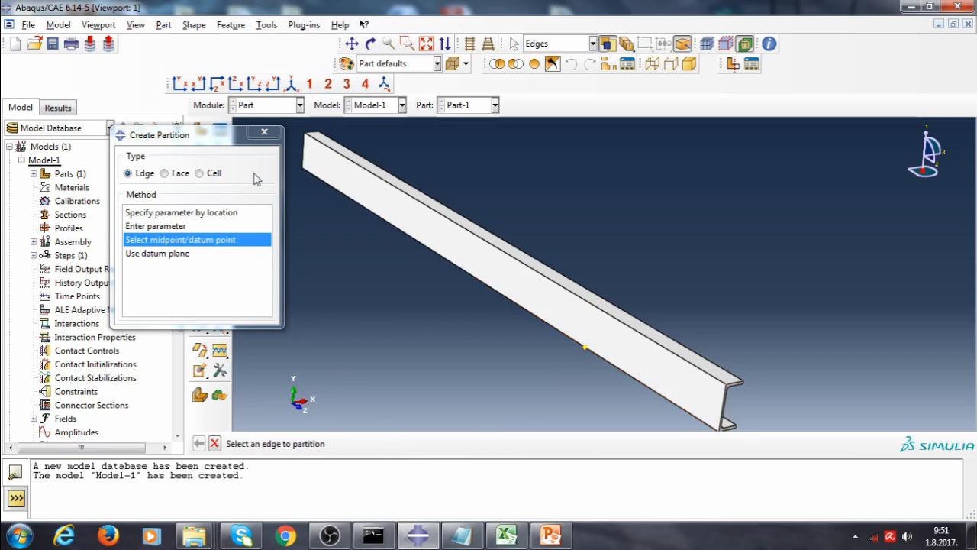
pyautogui.click(264, 132)
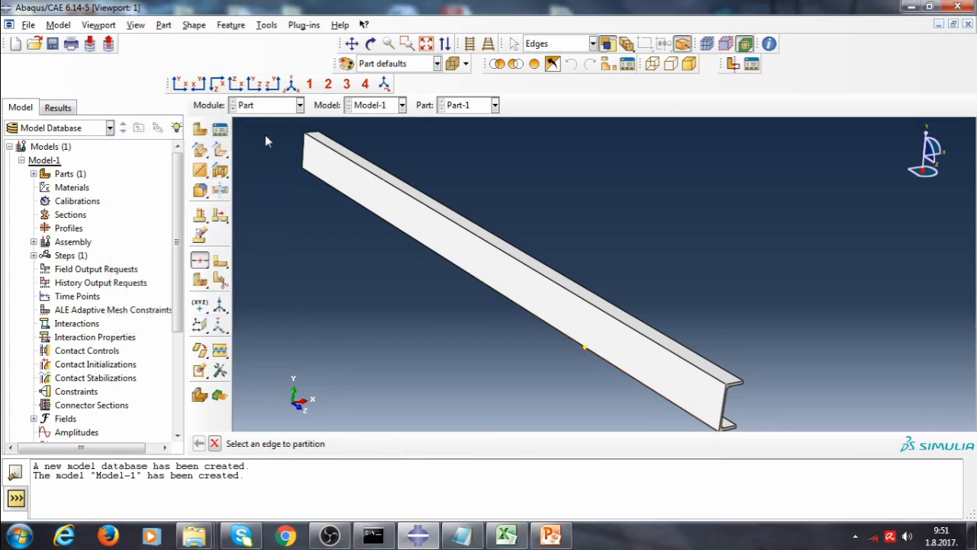
# Start a shell extrusion on the web face and sketch a vertical line across the web at the first quarter point
pyautogui.click(219, 153)
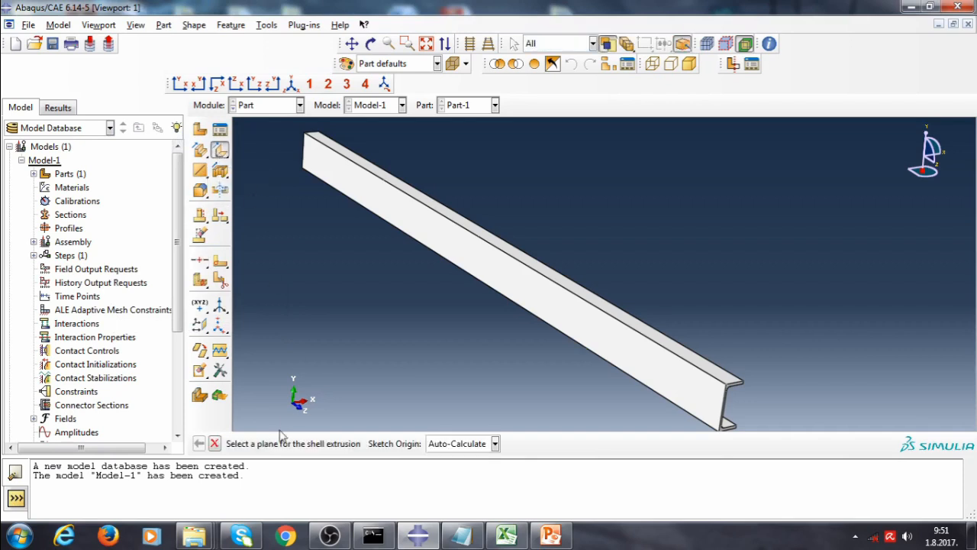
pyautogui.click(376, 207)
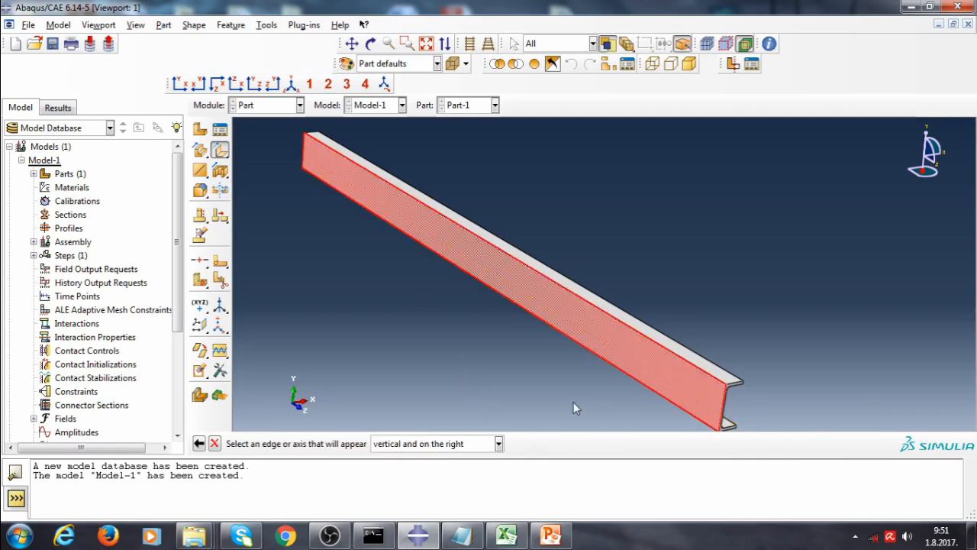
pyautogui.click(304, 160)
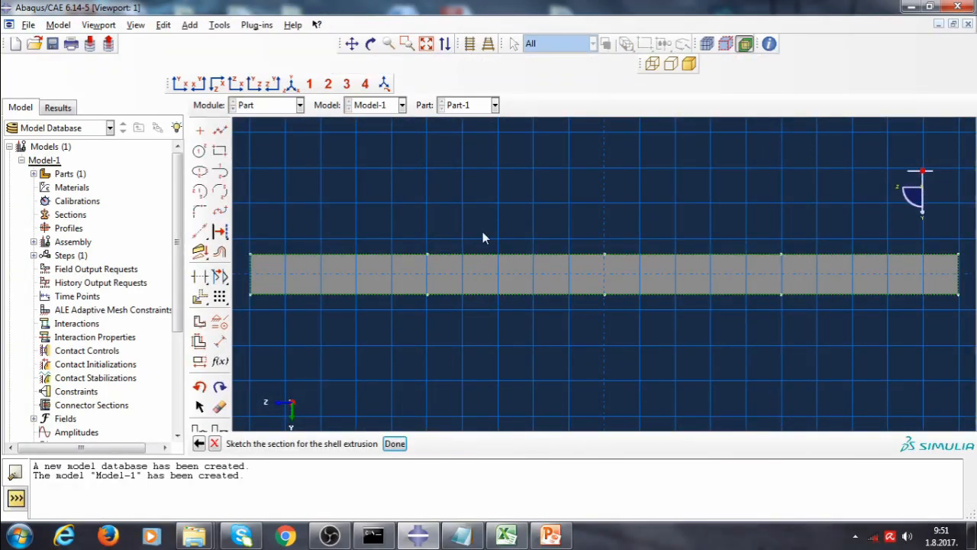
pyautogui.click(220, 131)
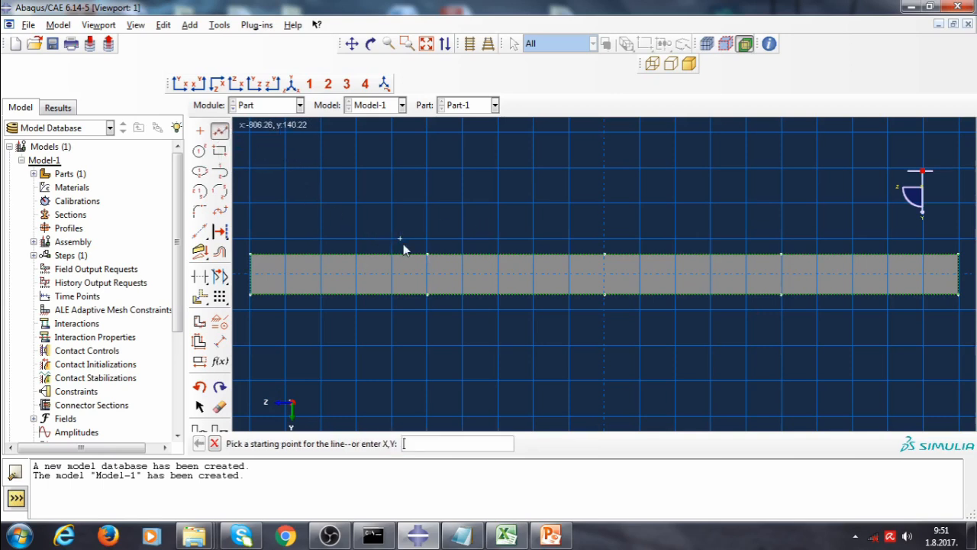
pyautogui.click(427, 254)
pyautogui.click(428, 294)
pyautogui.middleClick(483, 345)
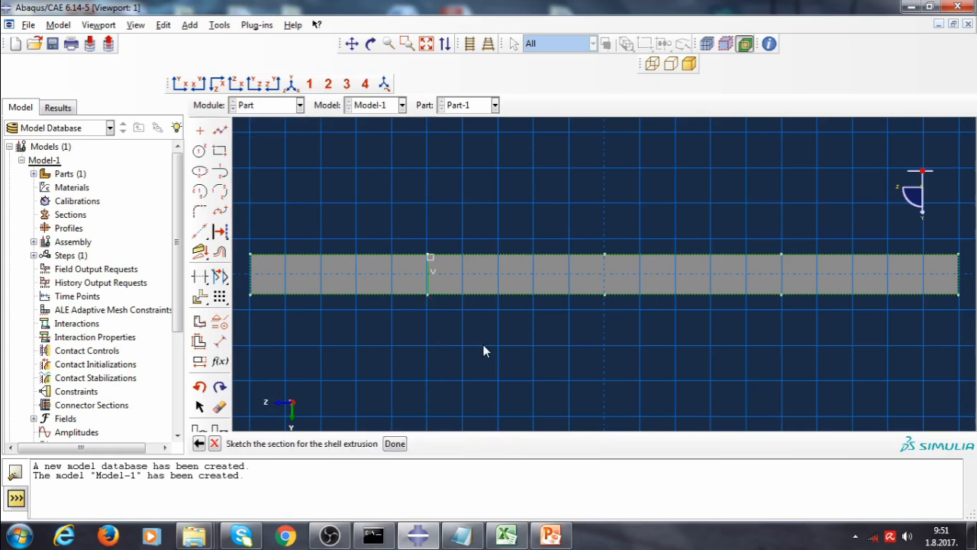
pyautogui.click(395, 444)
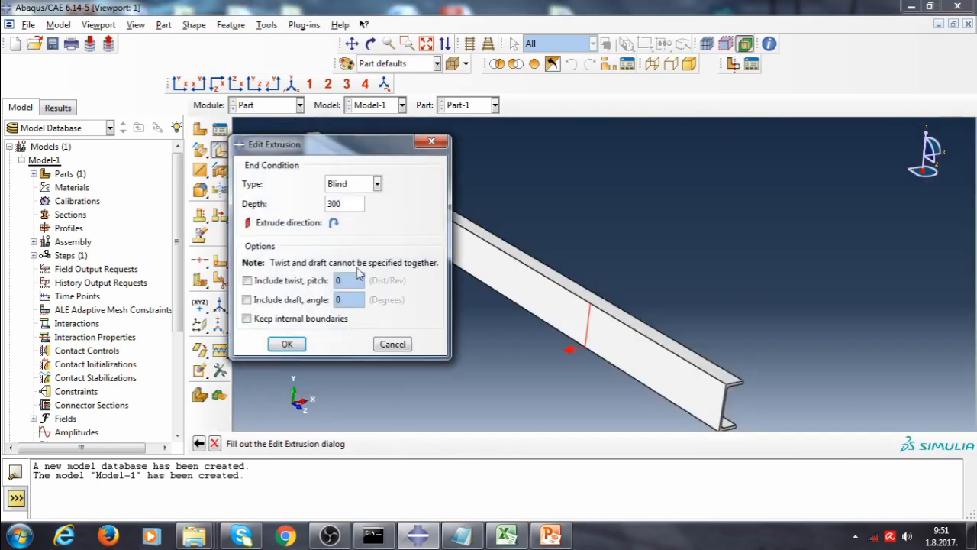
# Extrude the line as a shell stiffener with a depth of 22
pyautogui.moveTo(346, 203); pyautogui.dragTo(321, 214)
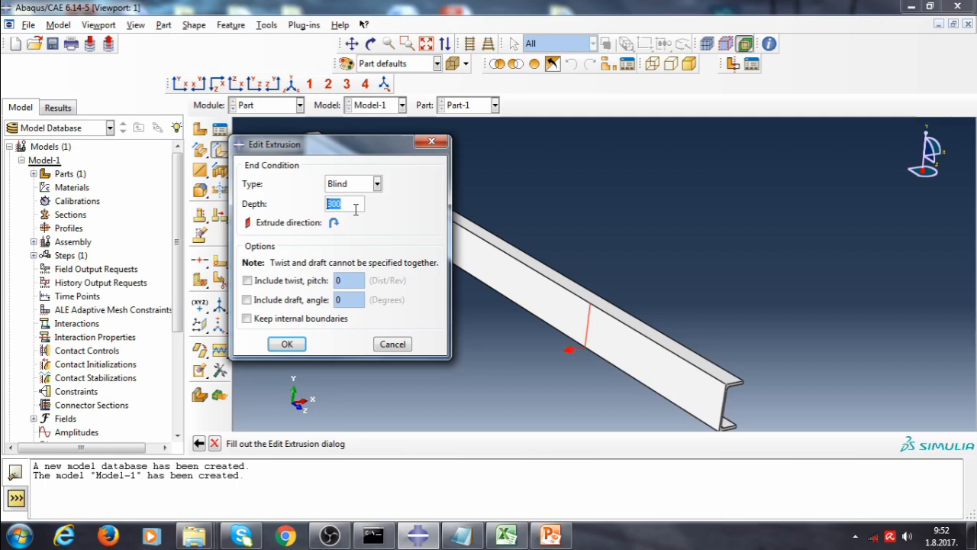
pyautogui.write('22')
pyautogui.click(288, 345)
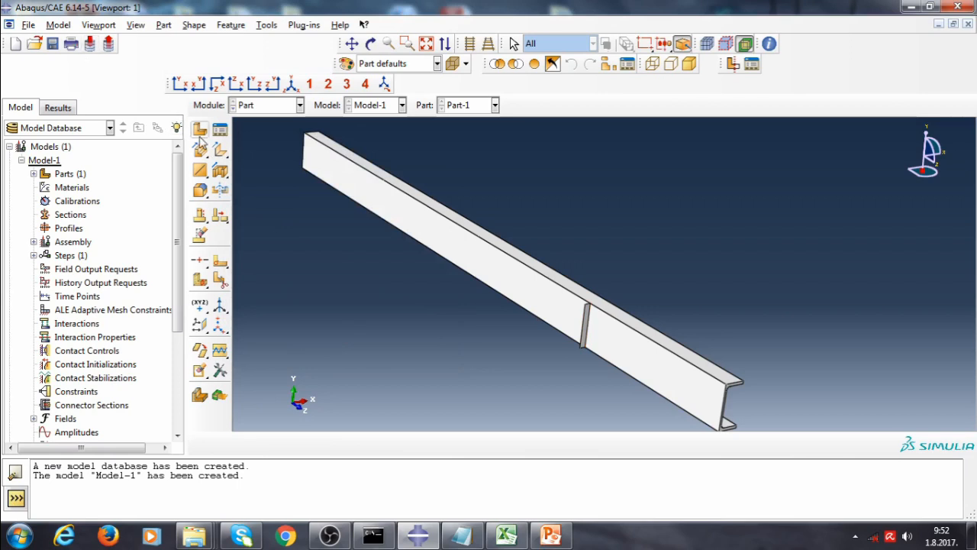
# Start another shell extrusion on the web face and sketch a vertical line across the web at the other quarter point
pyautogui.click(220, 151)
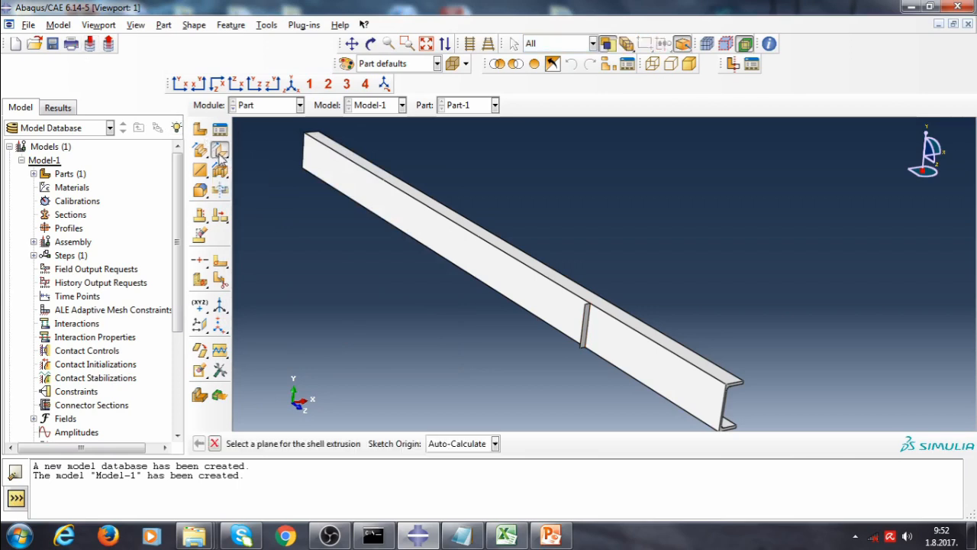
pyautogui.click(367, 194)
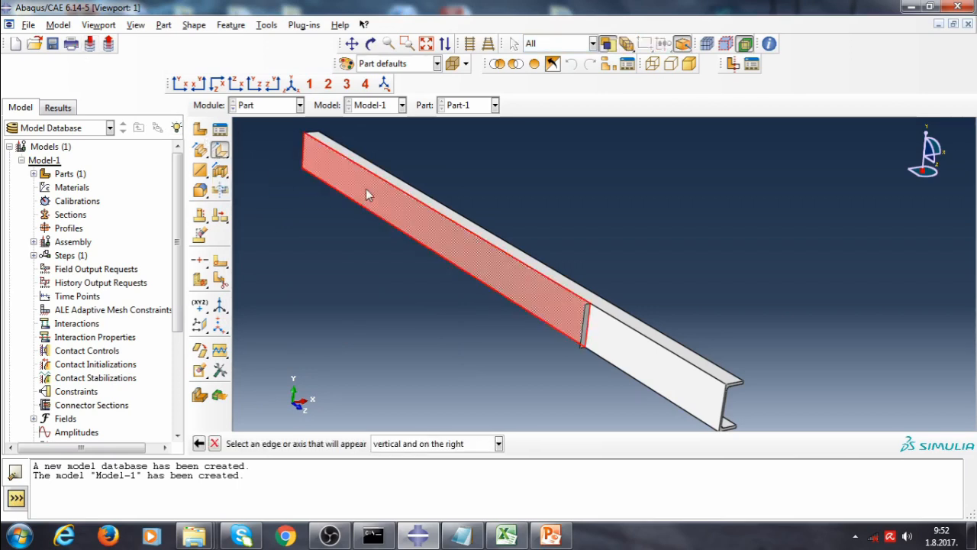
pyautogui.click(303, 160)
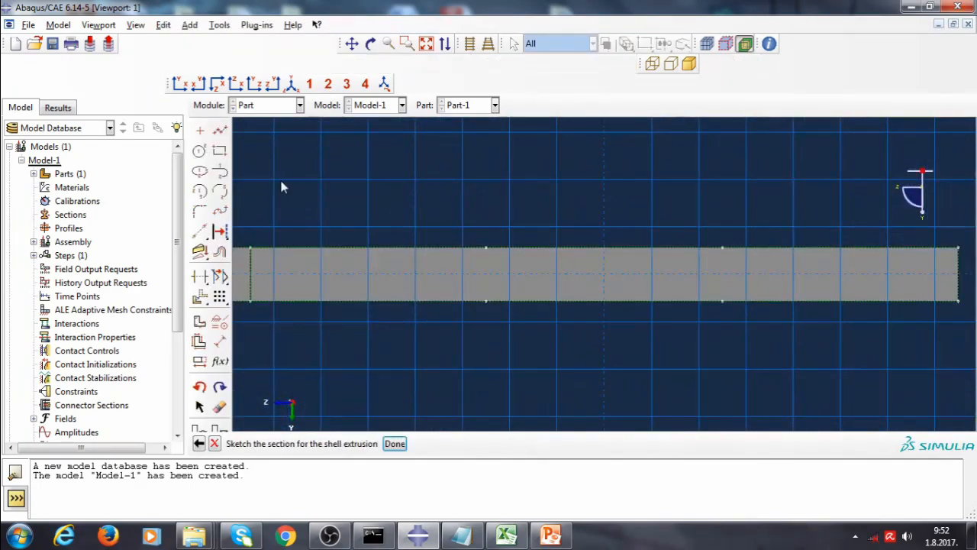
pyautogui.click(220, 130)
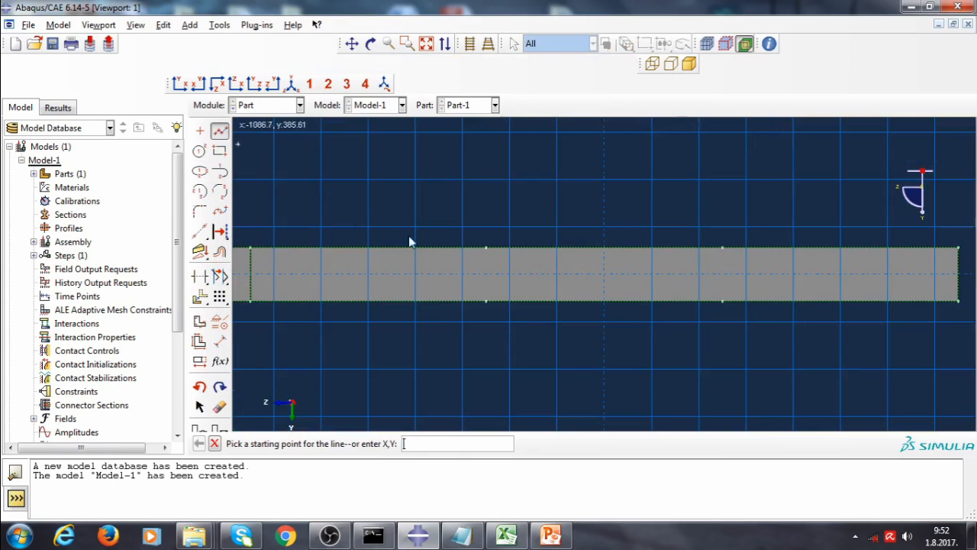
pyautogui.click(726, 249)
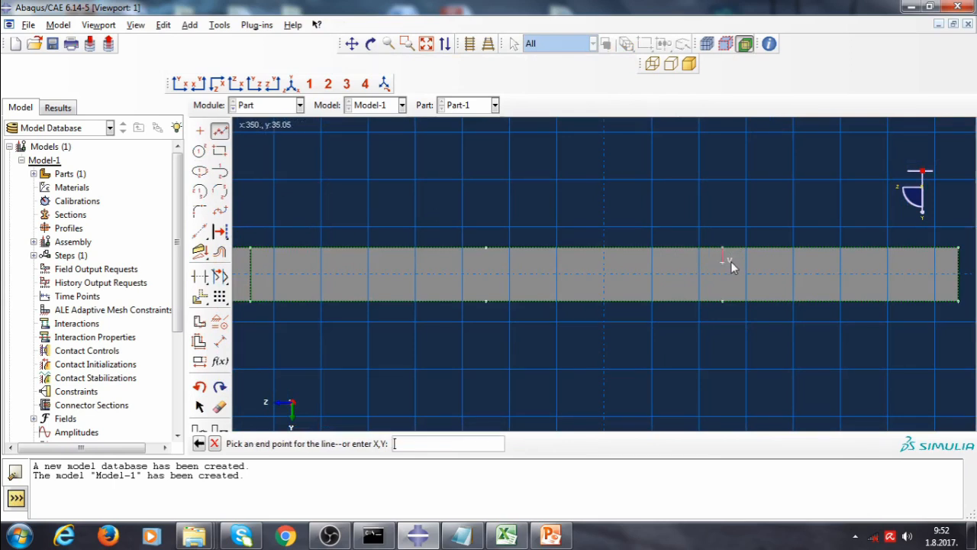
pyautogui.click(724, 300)
pyautogui.press('Escape')
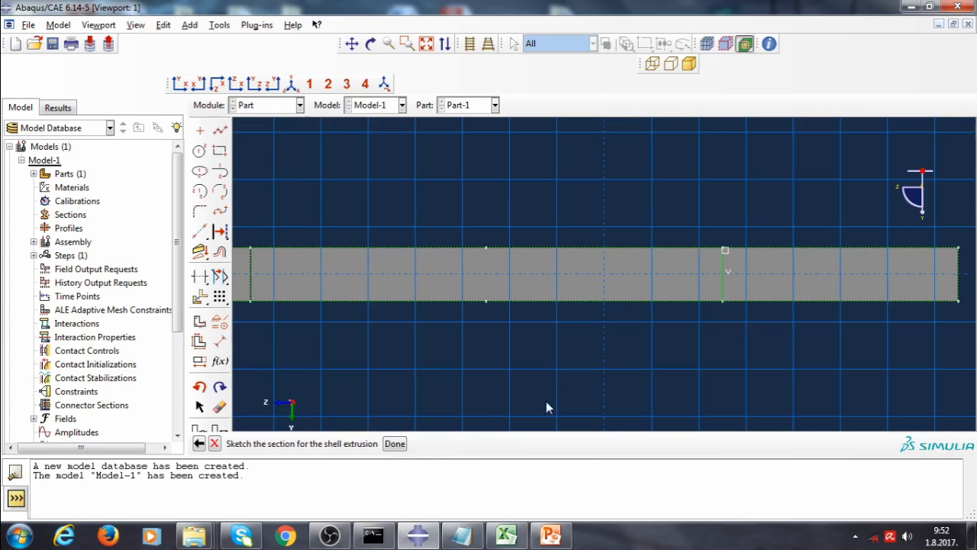
# Extrude this line as a second shell stiffener with a depth of 22
pyautogui.click(394, 444)
pyautogui.doubleClick(339, 204)
pyautogui.write('22')
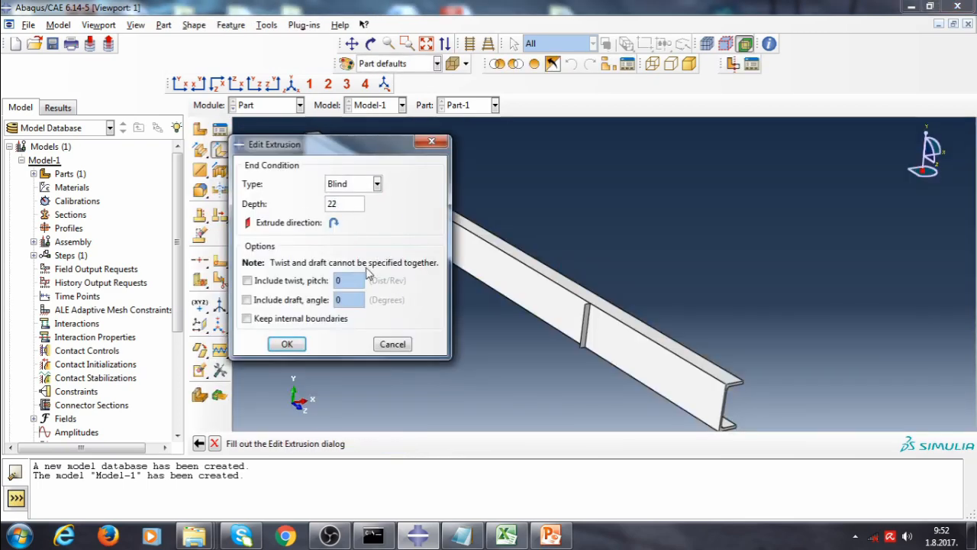
pyautogui.click(287, 344)
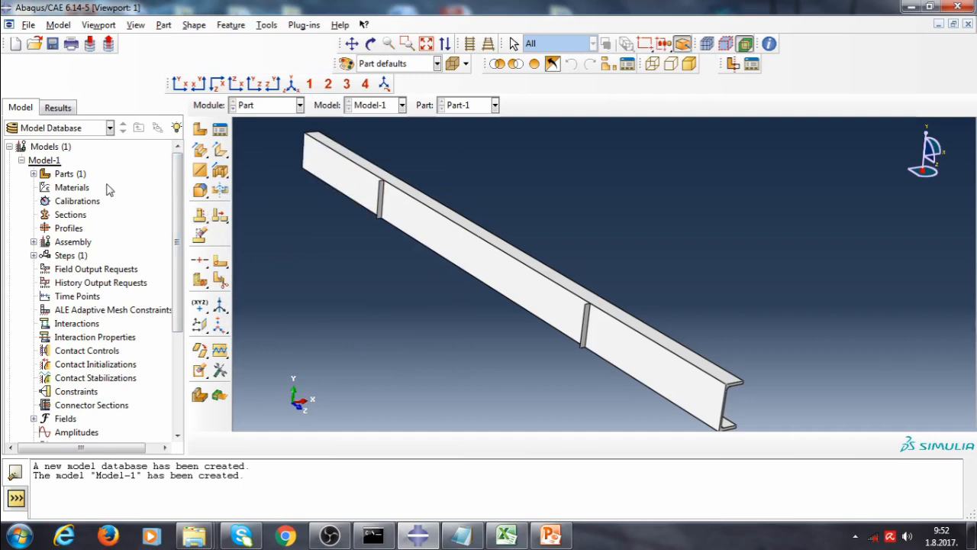
# Create a geometry set containing the midpoint vertex on the upper longitudinal edge of the part
pyautogui.click(34, 174)
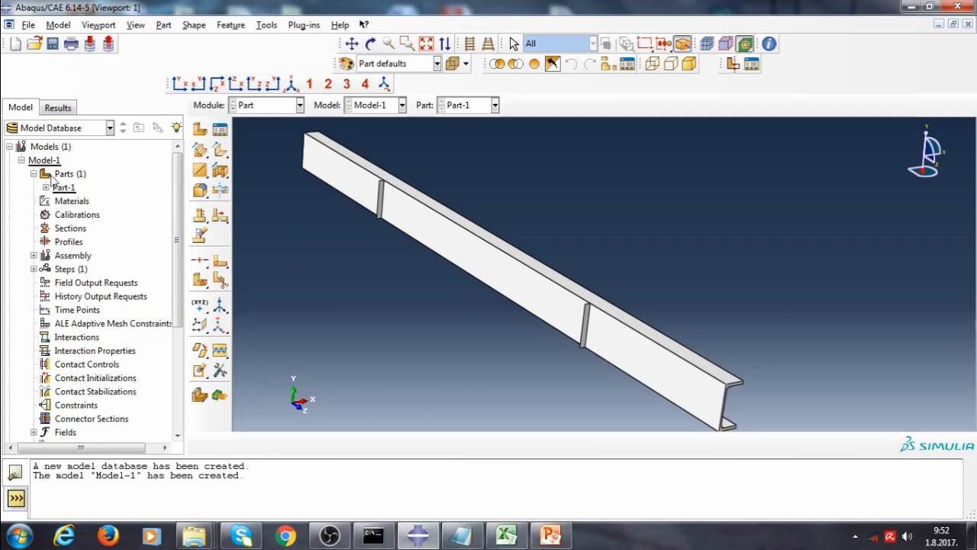
pyautogui.click(46, 188)
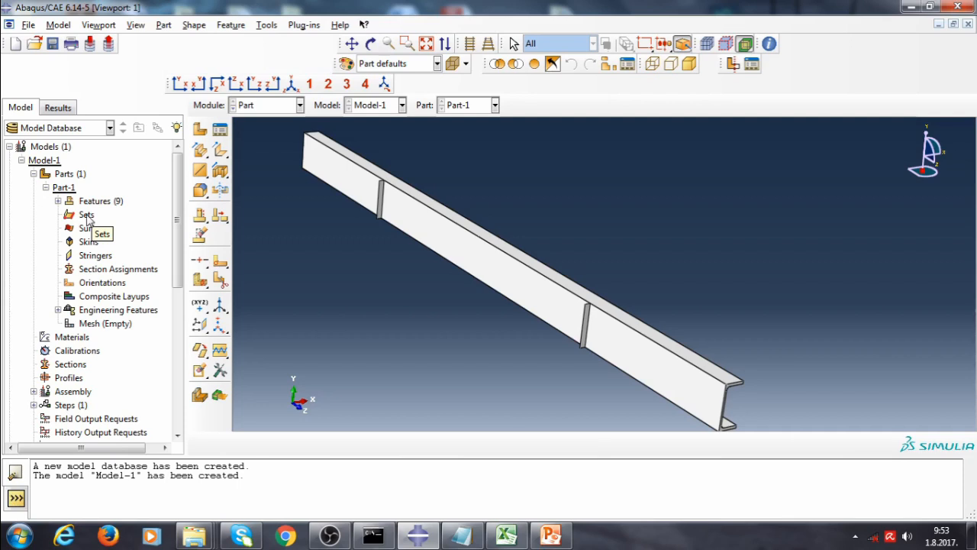
pyautogui.doubleClick(86, 214)
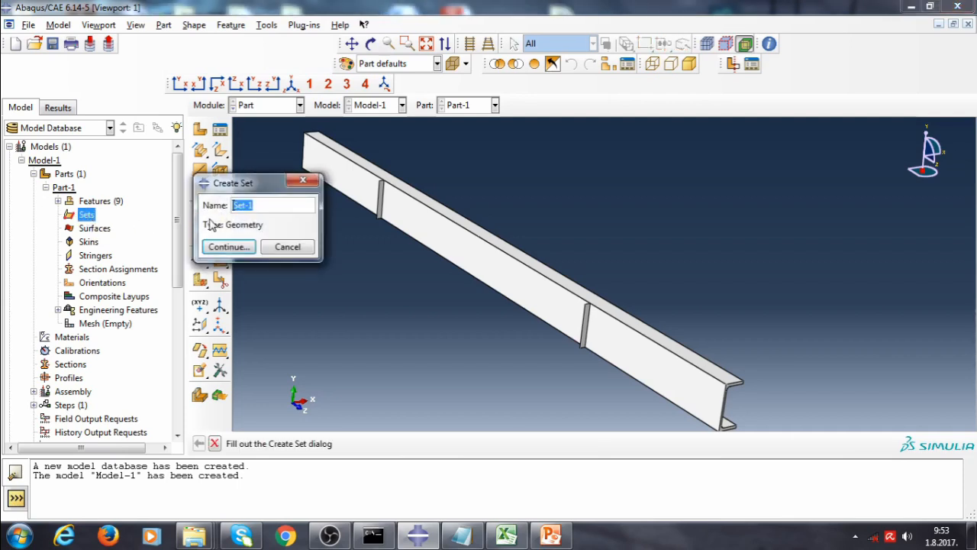
pyautogui.click(246, 254)
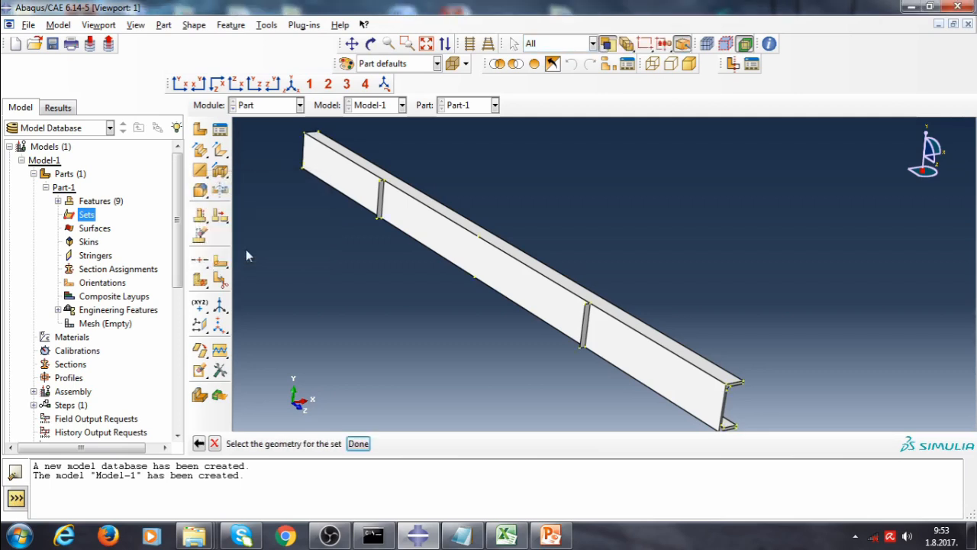
pyautogui.click(479, 239)
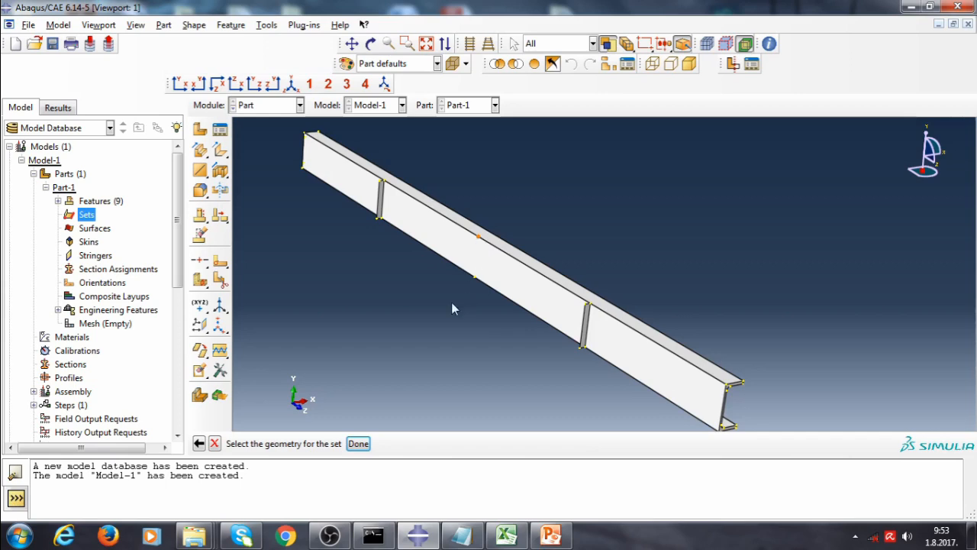
pyautogui.click(359, 443)
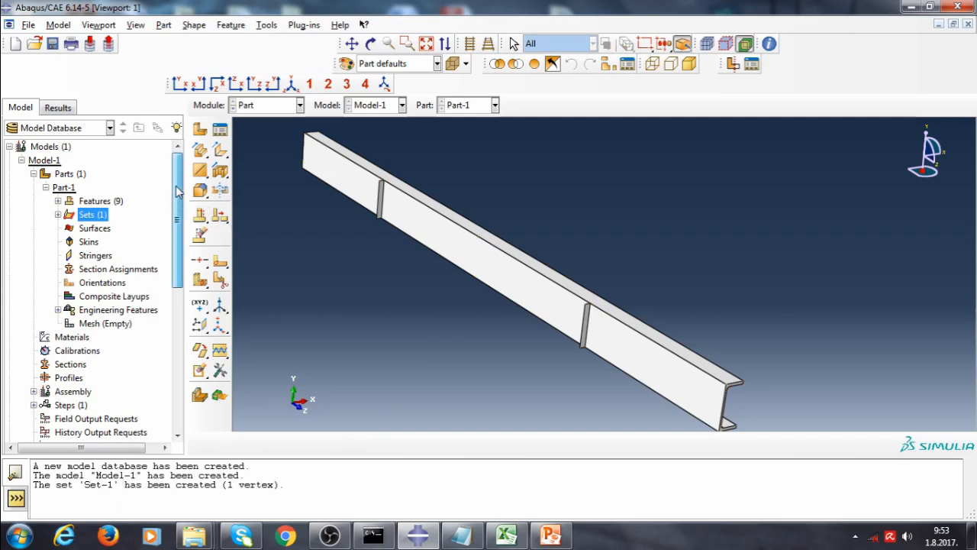
# Partition the first stiffener's edge at its midpoint
pyautogui.click(220, 281)
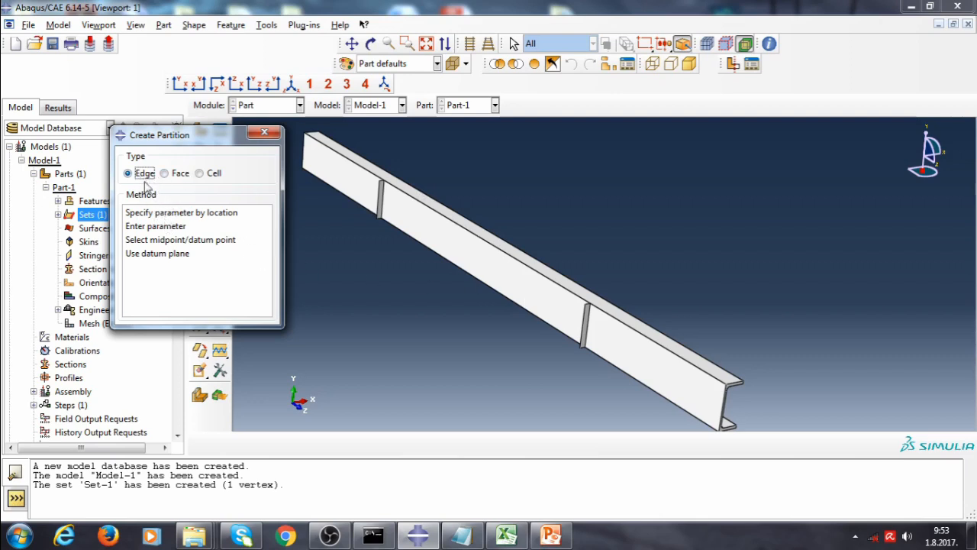
pyautogui.click(180, 241)
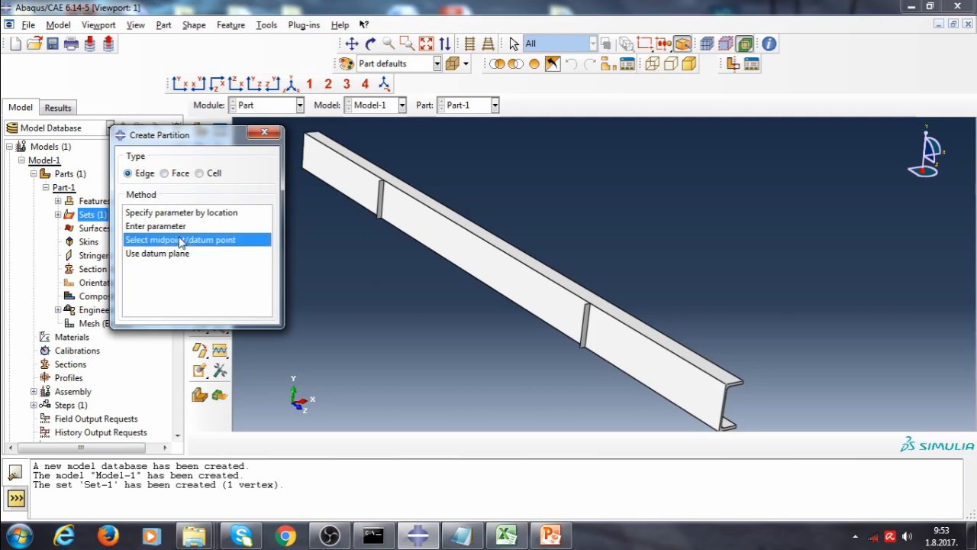
pyautogui.click(380, 200)
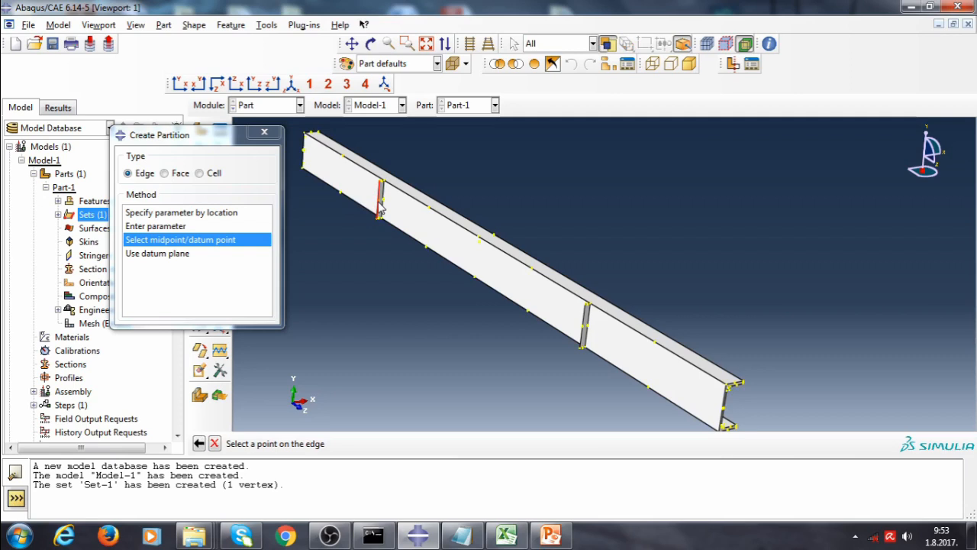
pyautogui.click(380, 203)
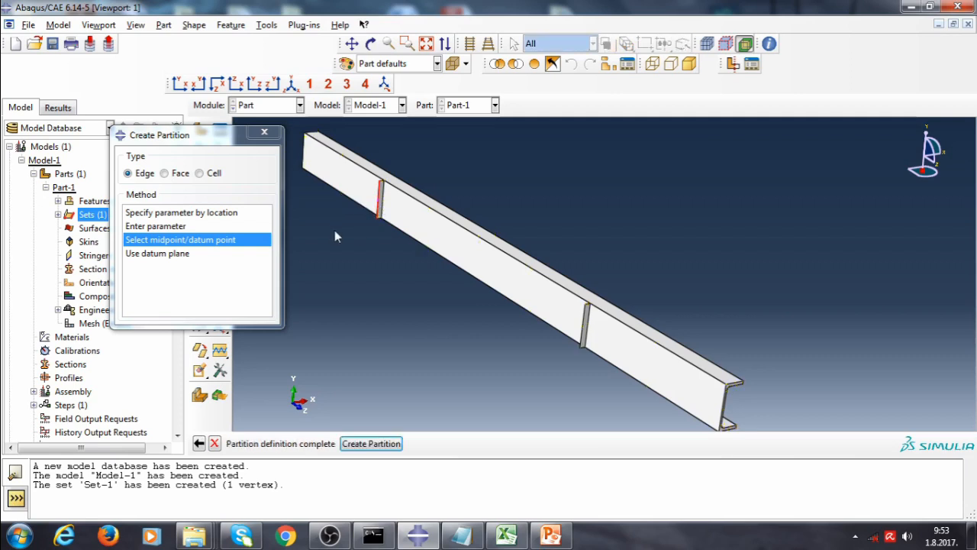
pyautogui.click(371, 443)
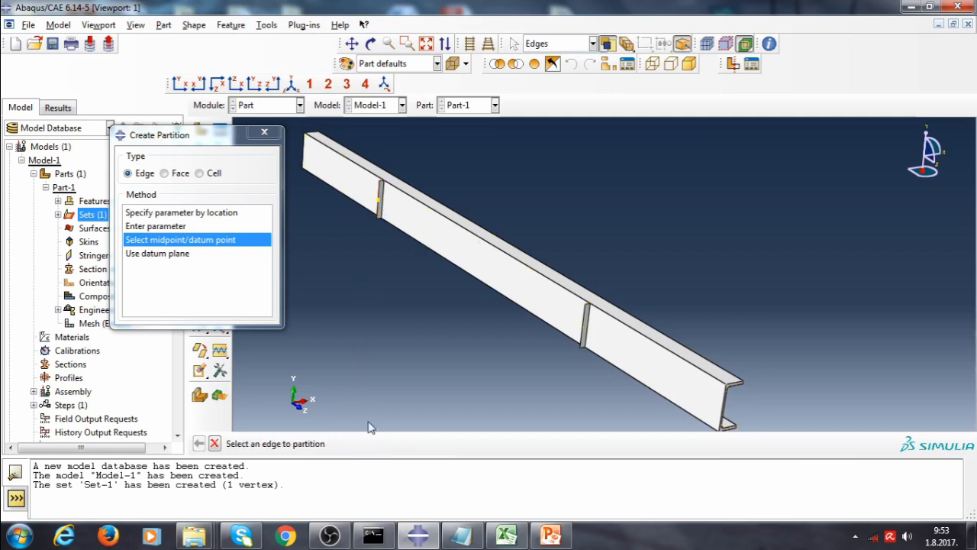
# Partition the second stiffener's edge at its midpoint and close the partition dialog
pyautogui.click(585, 336)
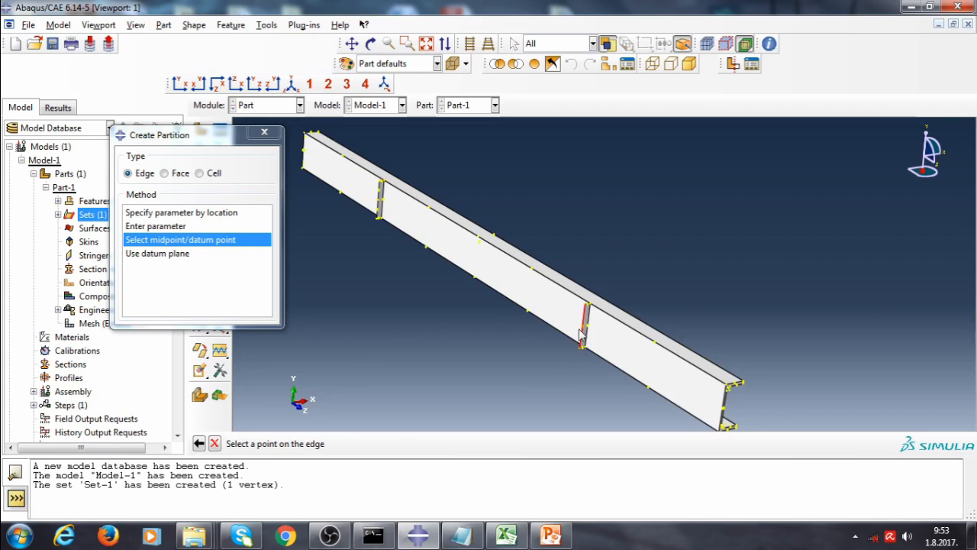
pyautogui.click(585, 328)
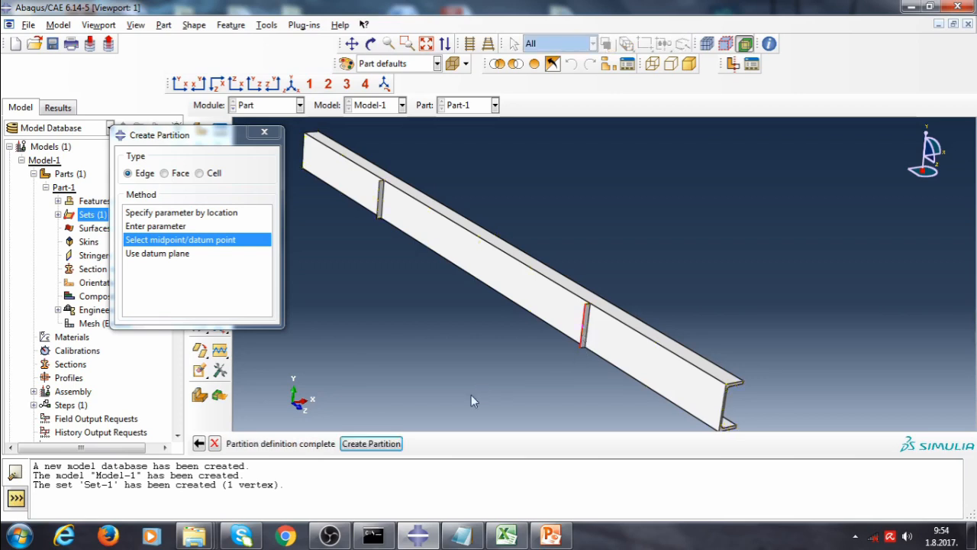
pyautogui.click(400, 446)
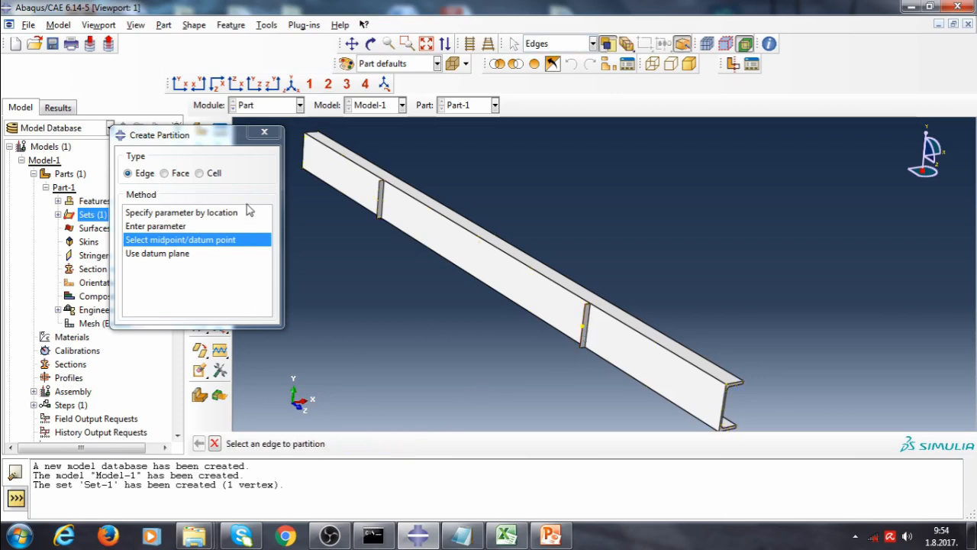
pyautogui.click(264, 133)
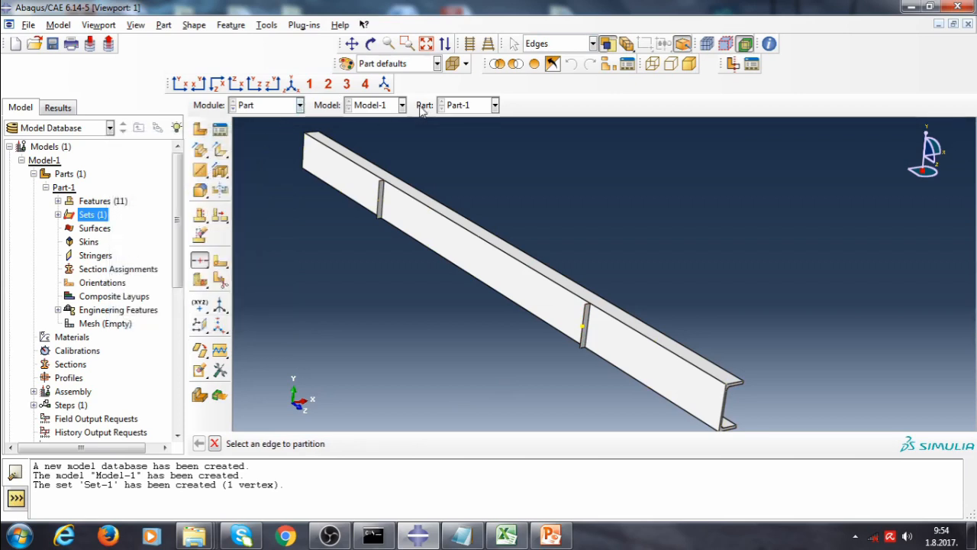
# Switch to the Property module and create a new material named Steel_linear
pyautogui.click(238, 105)
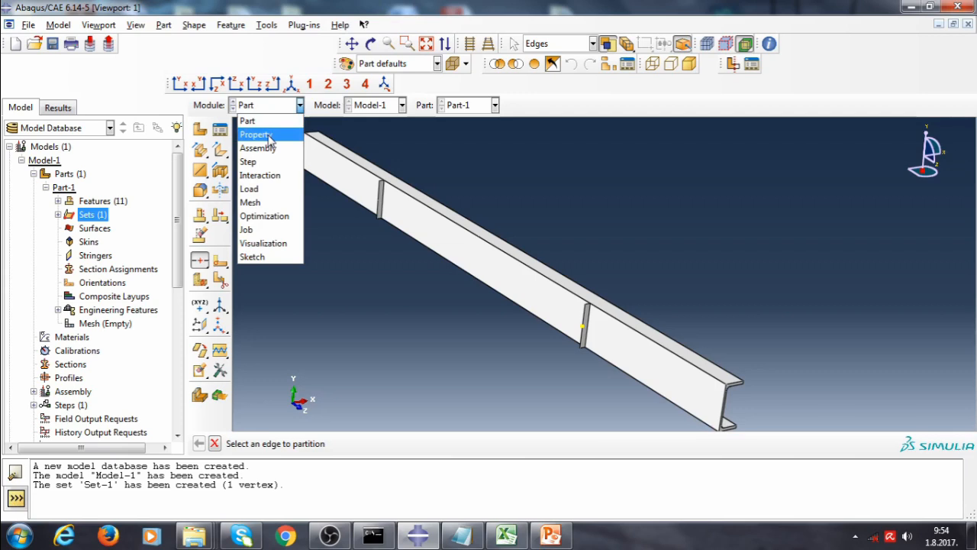
pyautogui.click(267, 135)
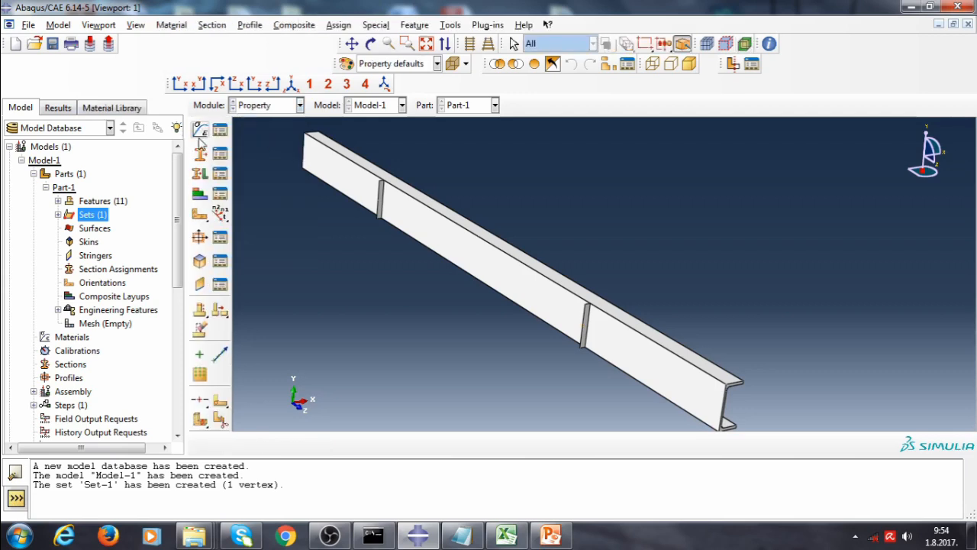
pyautogui.click(200, 131)
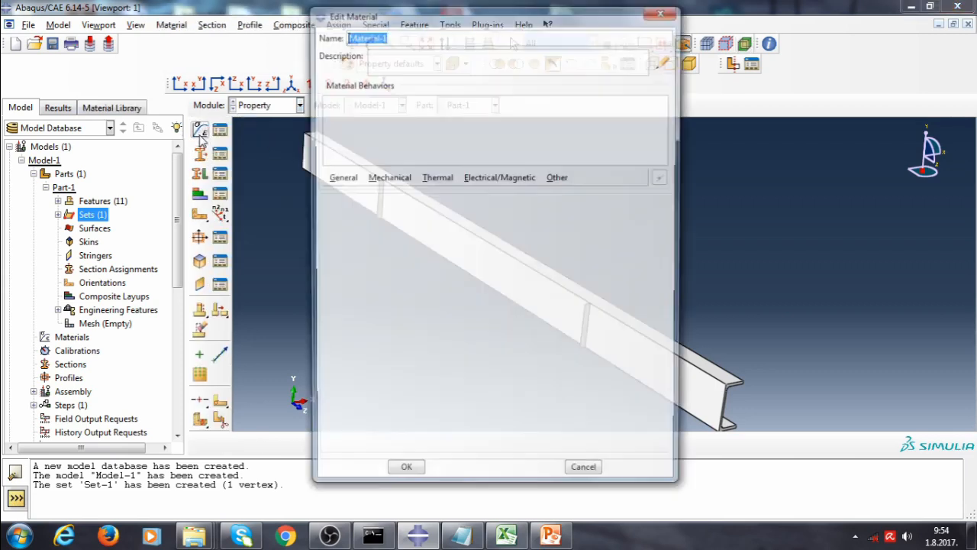
pyautogui.write('Steel')
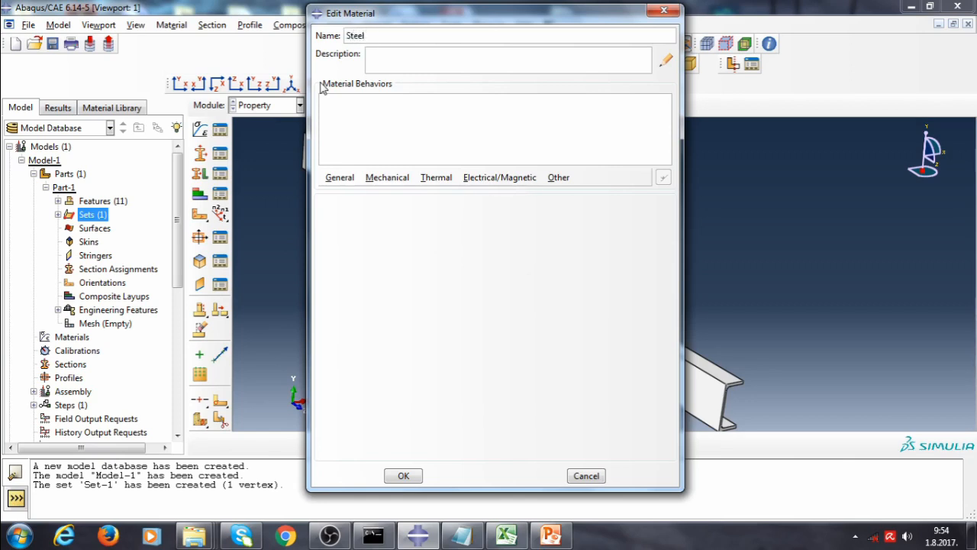
pyautogui.write('_linear')
# Give Steel_linear elastic behaviour with Young's modulus 210000 and Poisson's ratio 0.3
pyautogui.click(382, 178)
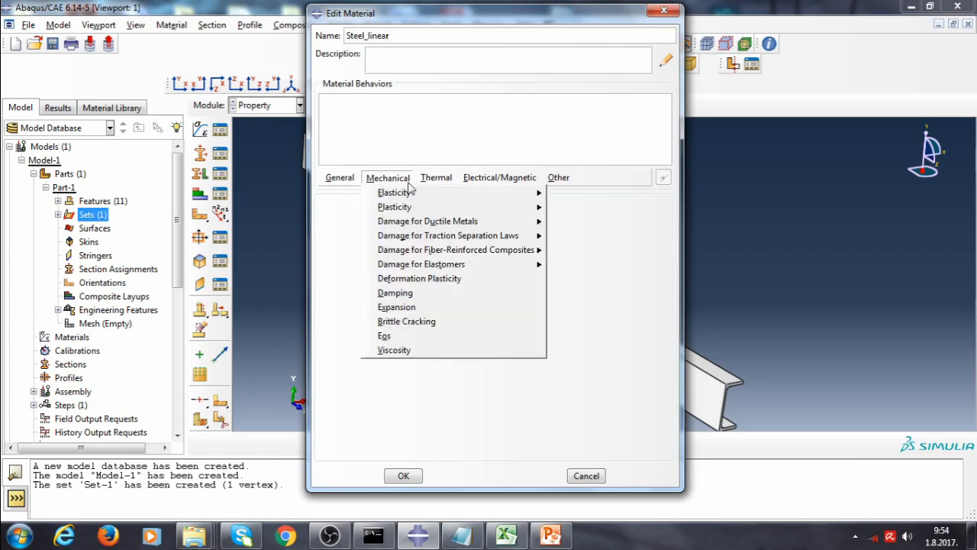
pyautogui.moveTo(414, 194)
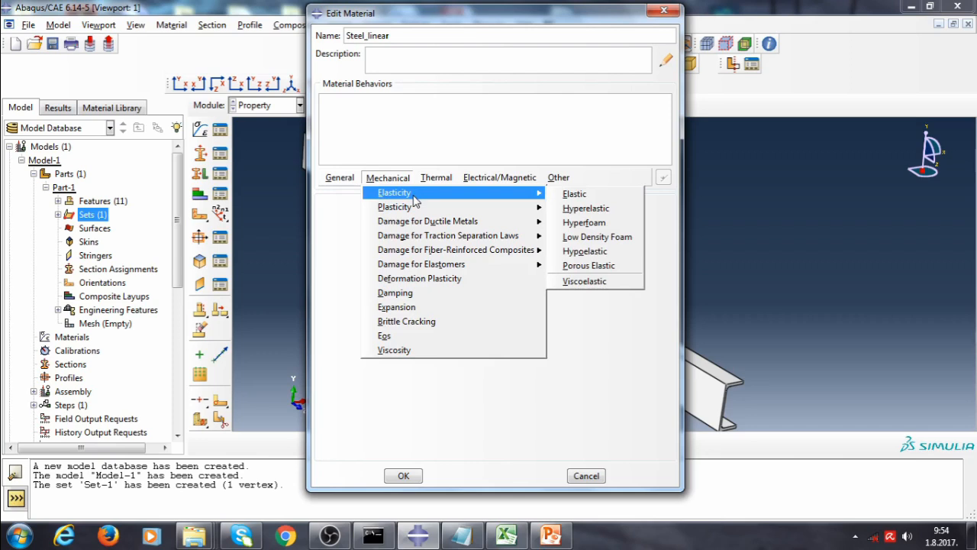
pyautogui.click(568, 199)
pyautogui.click(382, 372)
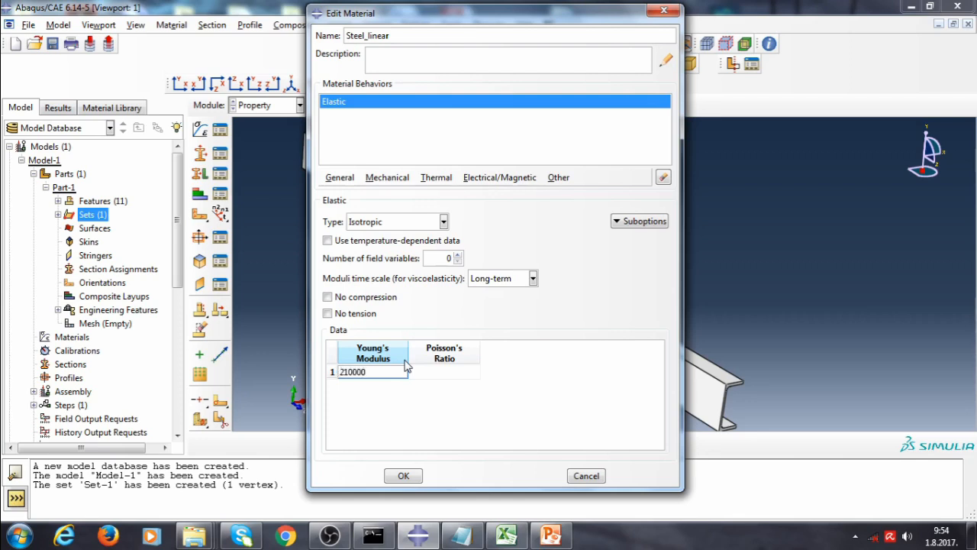
pyautogui.click(458, 373)
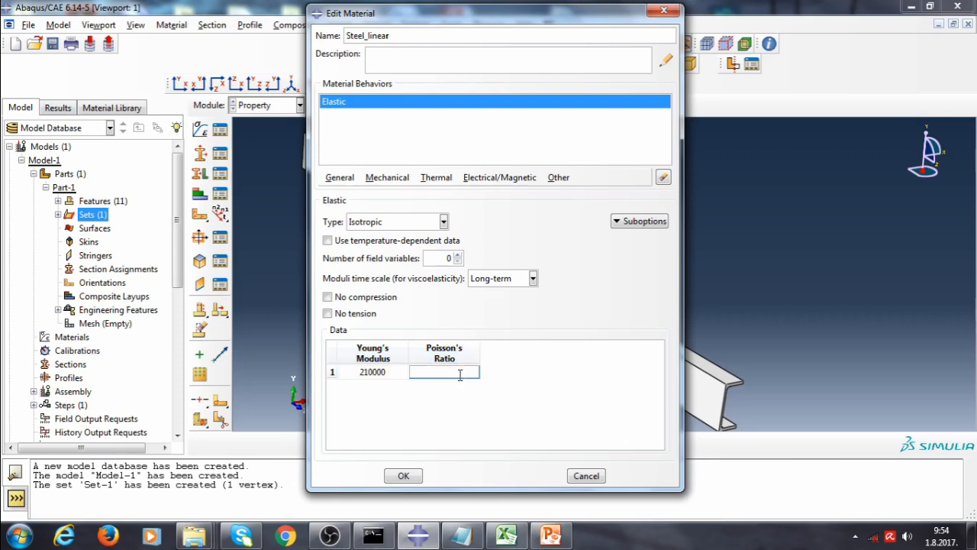
pyautogui.write('0.3')
pyautogui.press('Return')
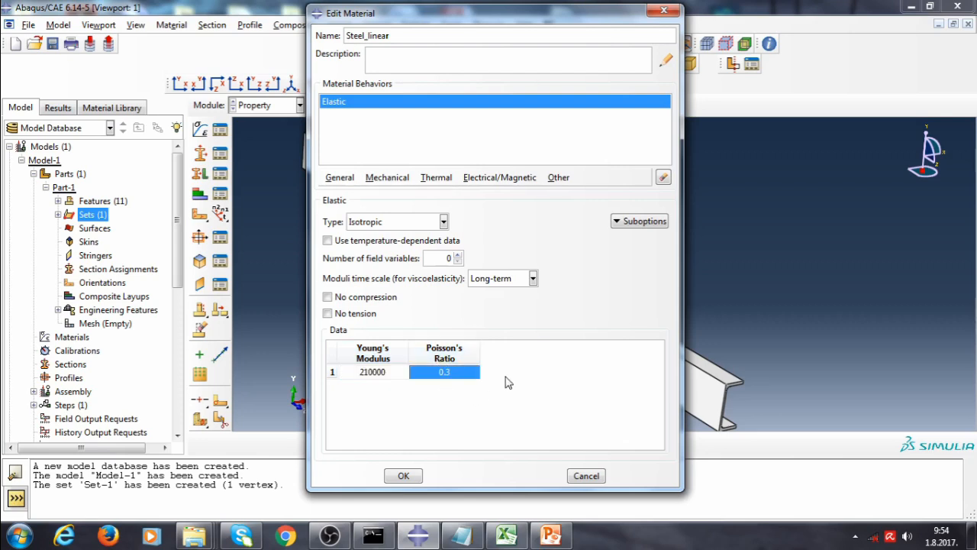
pyautogui.click(398, 477)
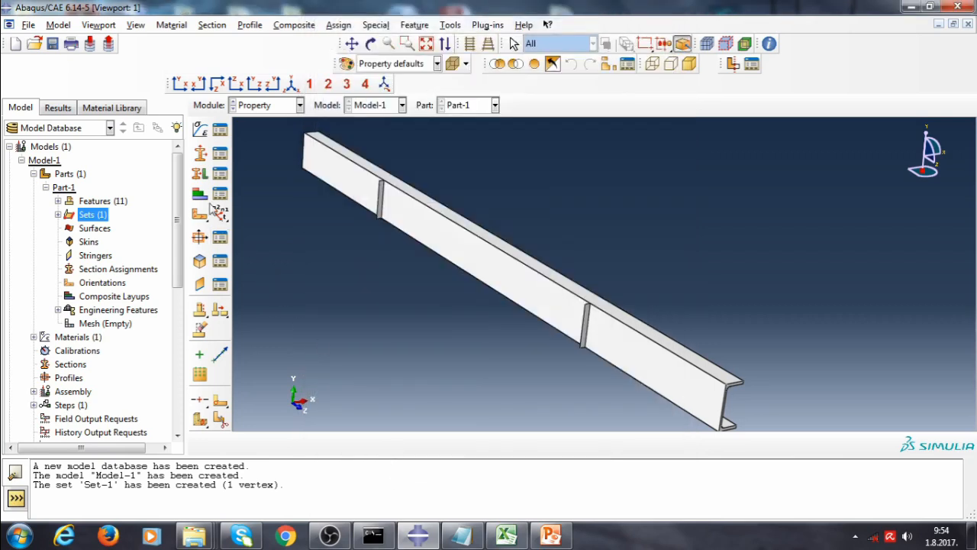
# Create a solid homogeneous section named Solid using the Steel_linear material
pyautogui.click(199, 154)
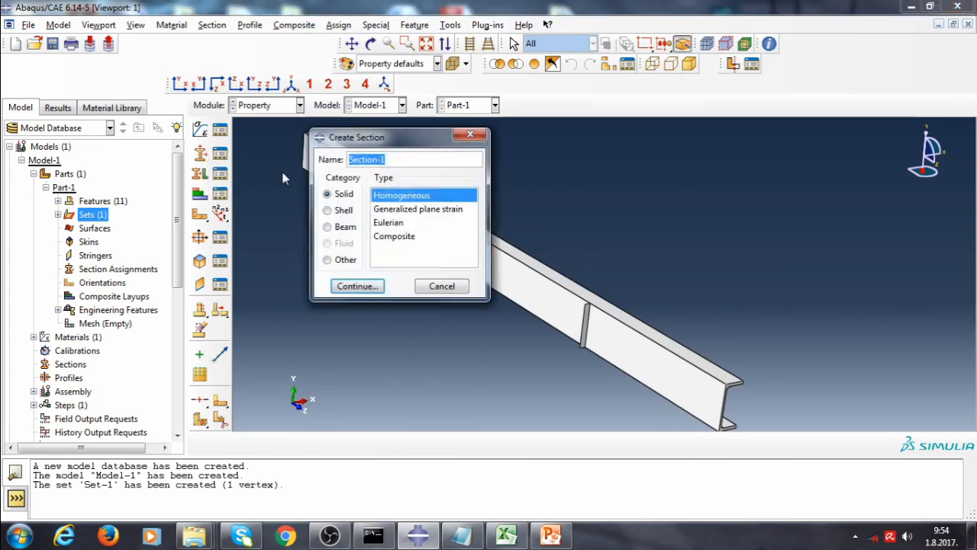
pyautogui.write('Solid')
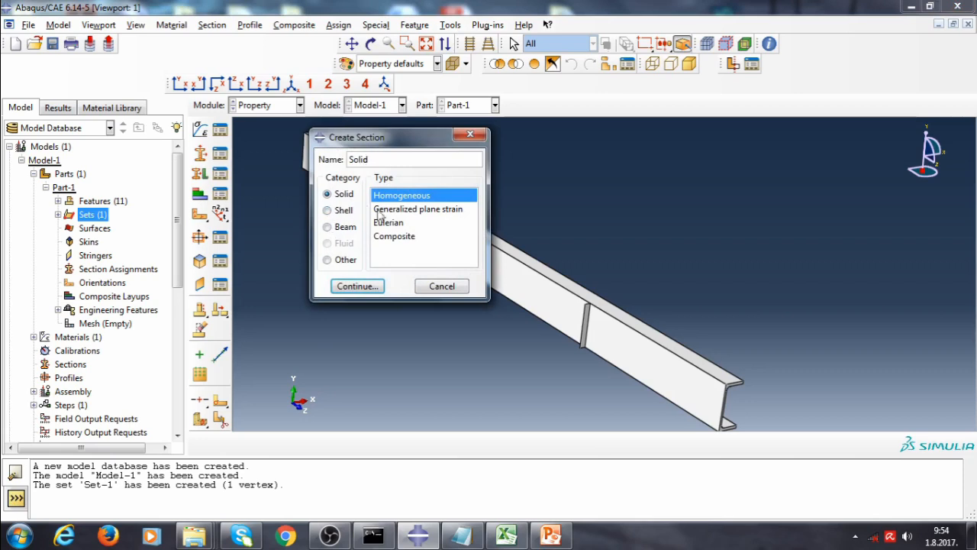
pyautogui.click(373, 287)
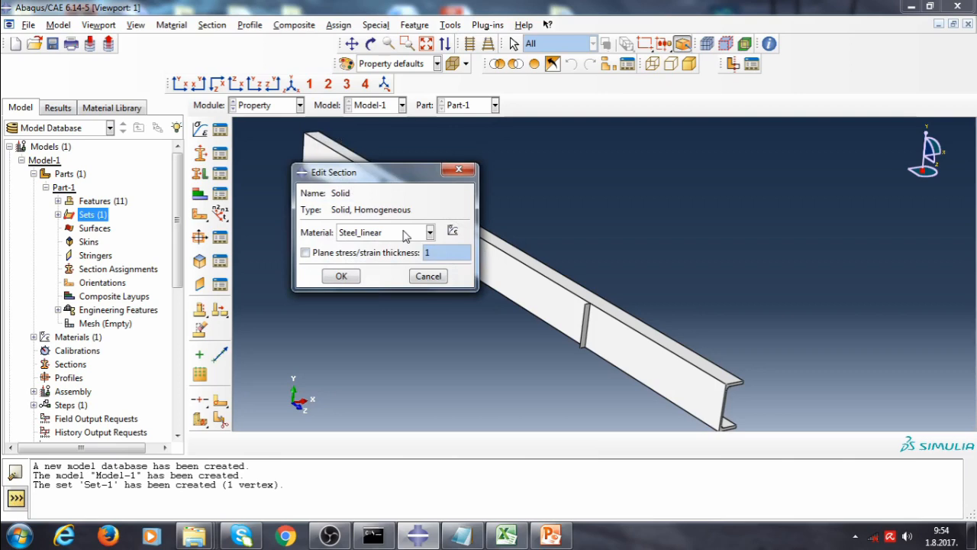
pyautogui.click(342, 275)
# Create a homogeneous shell section named Shell with thickness 10 and material Steel_linear
pyautogui.click(200, 153)
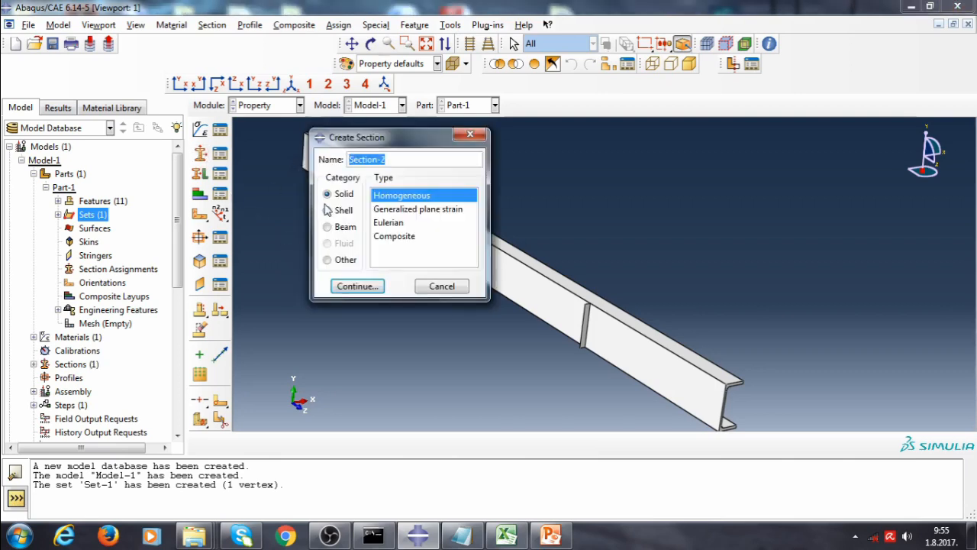
pyautogui.click(327, 210)
pyautogui.moveTo(393, 160); pyautogui.dragTo(291, 166)
pyautogui.write('S')
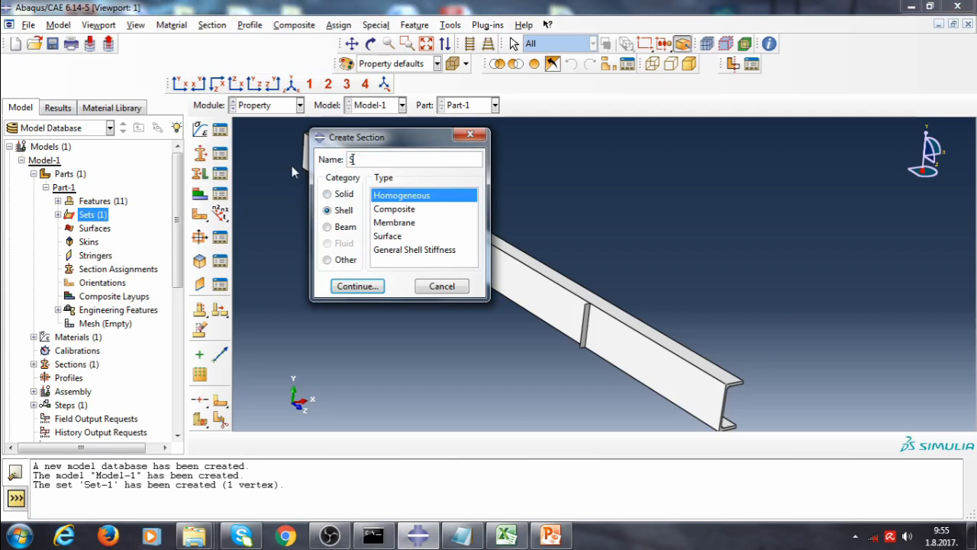
pyautogui.write('hell')
pyautogui.click(366, 288)
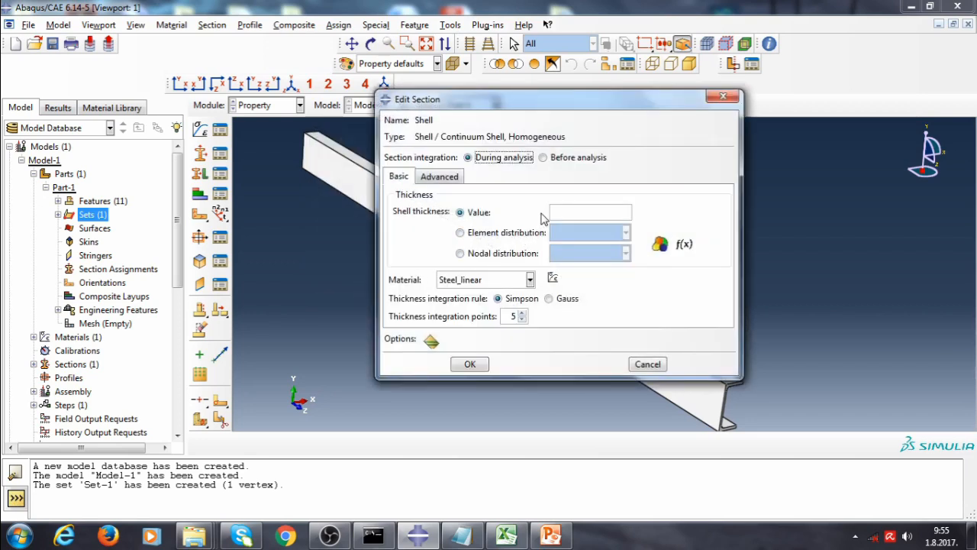
pyautogui.click(572, 212)
pyautogui.write('10')
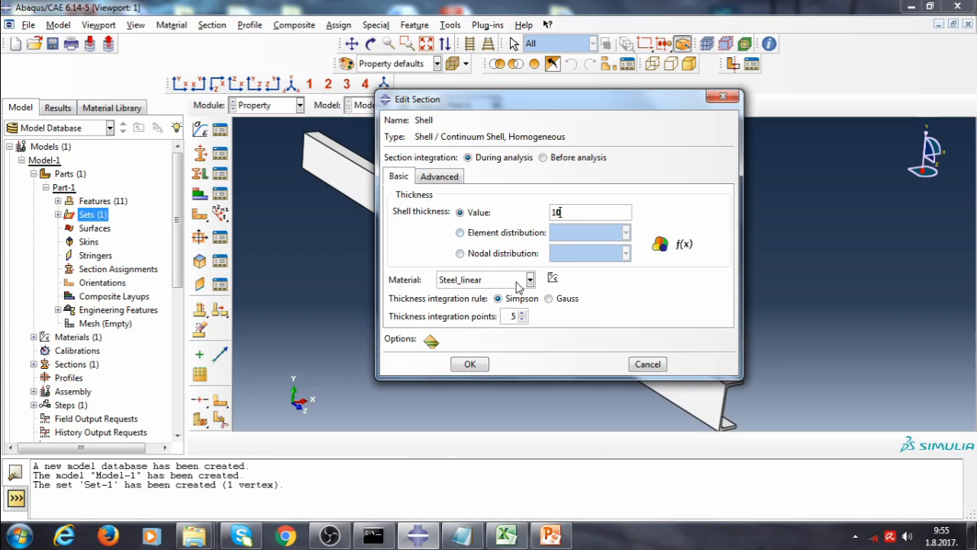
pyautogui.click(470, 364)
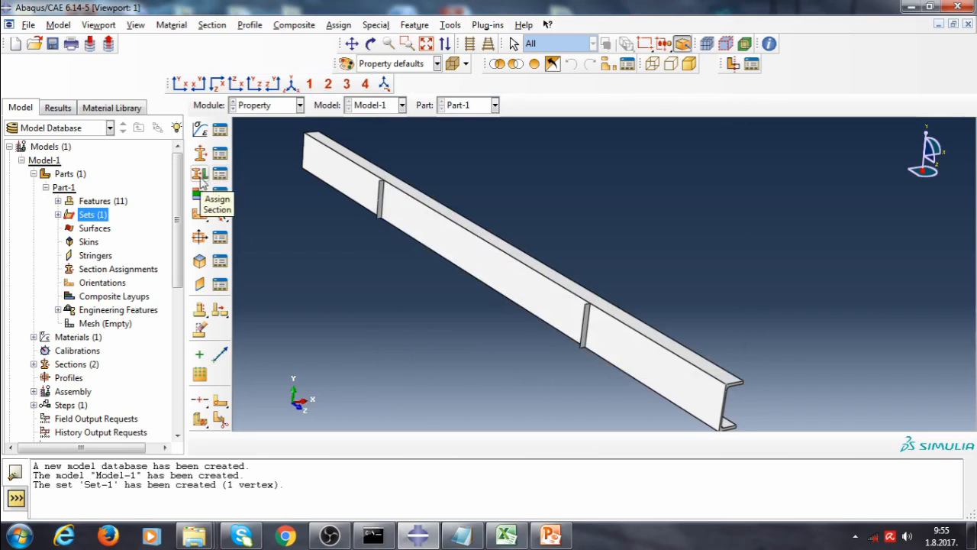
# Assign the Solid section to all regions of the beam part
pyautogui.click(200, 174)
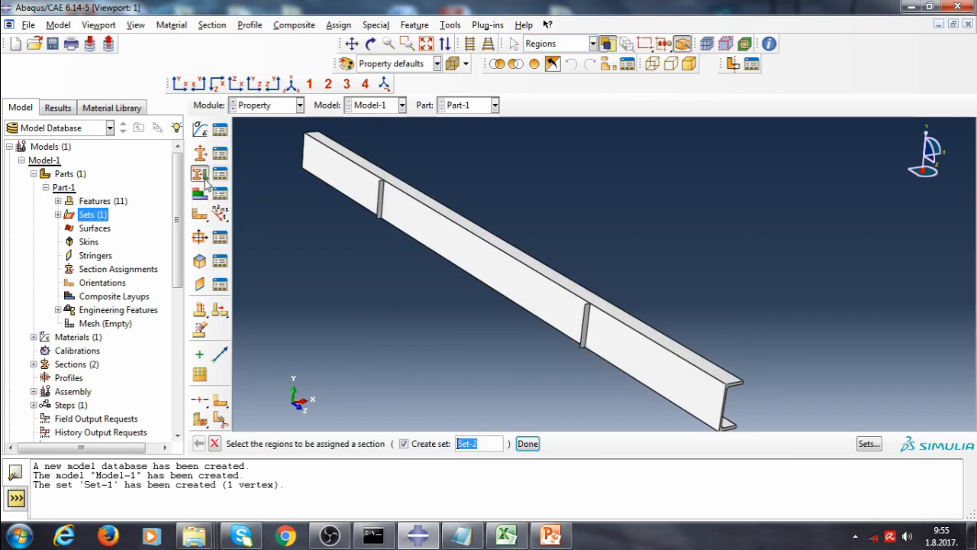
pyautogui.click(454, 254)
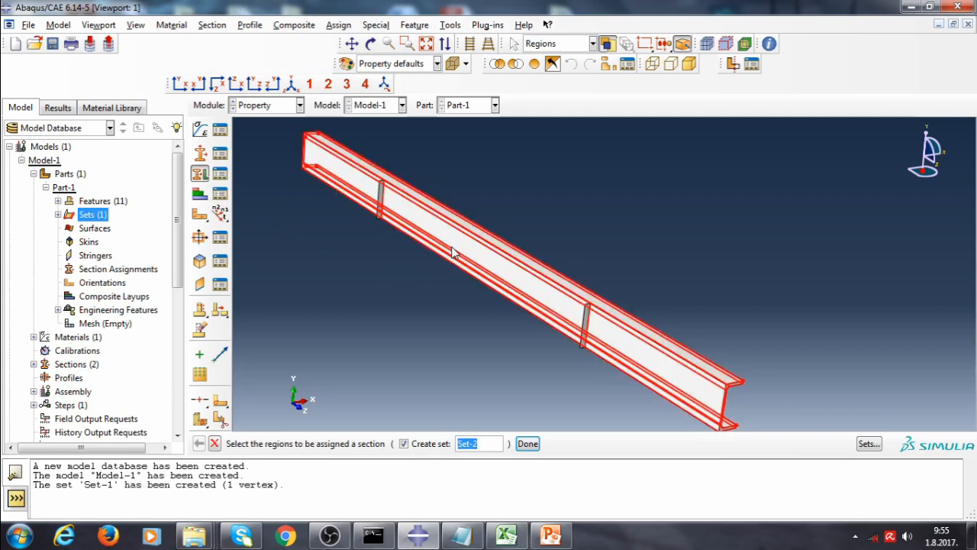
pyautogui.click(533, 445)
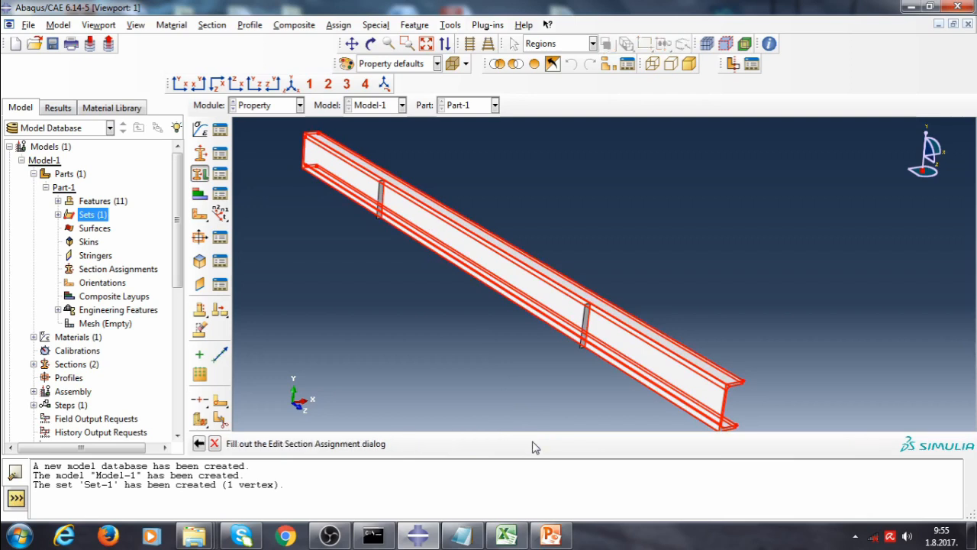
pyautogui.click(470, 190)
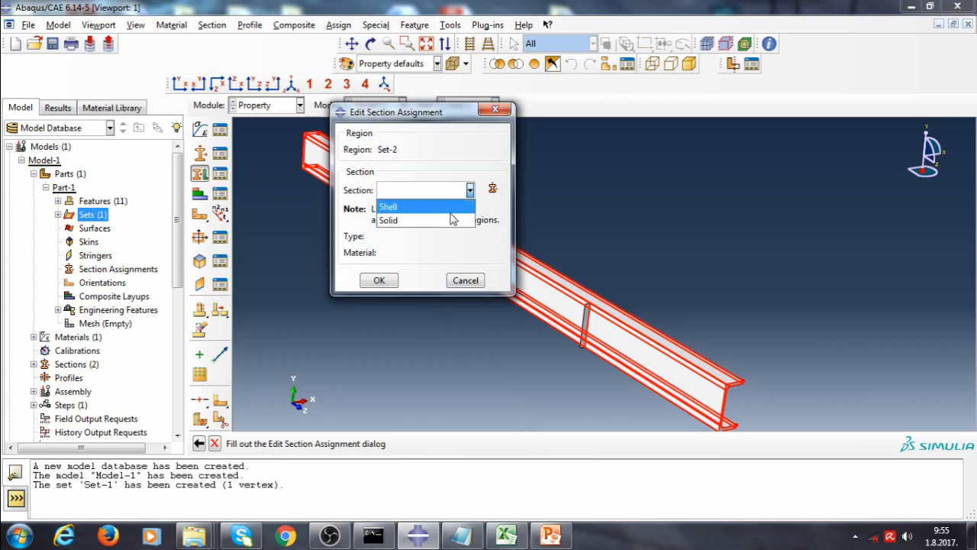
pyautogui.click(427, 220)
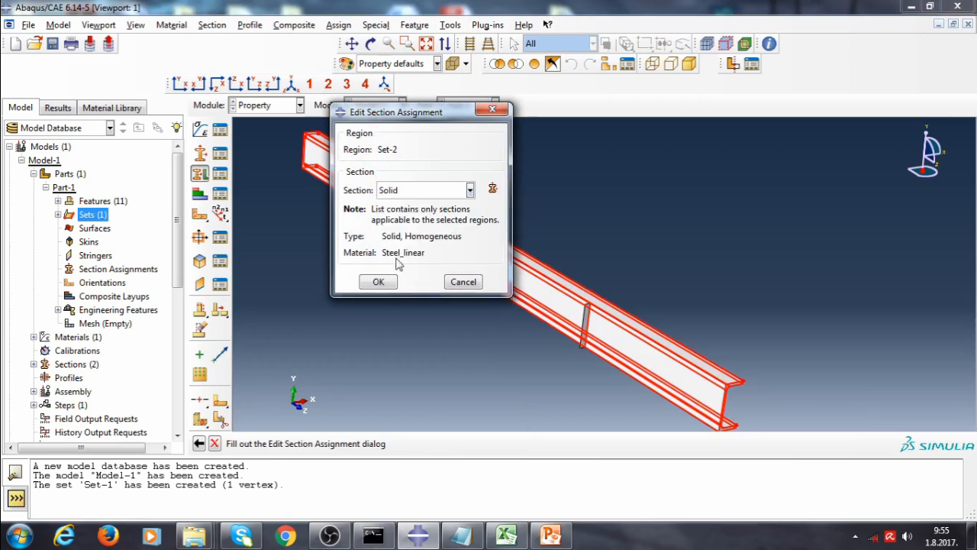
pyautogui.click(374, 283)
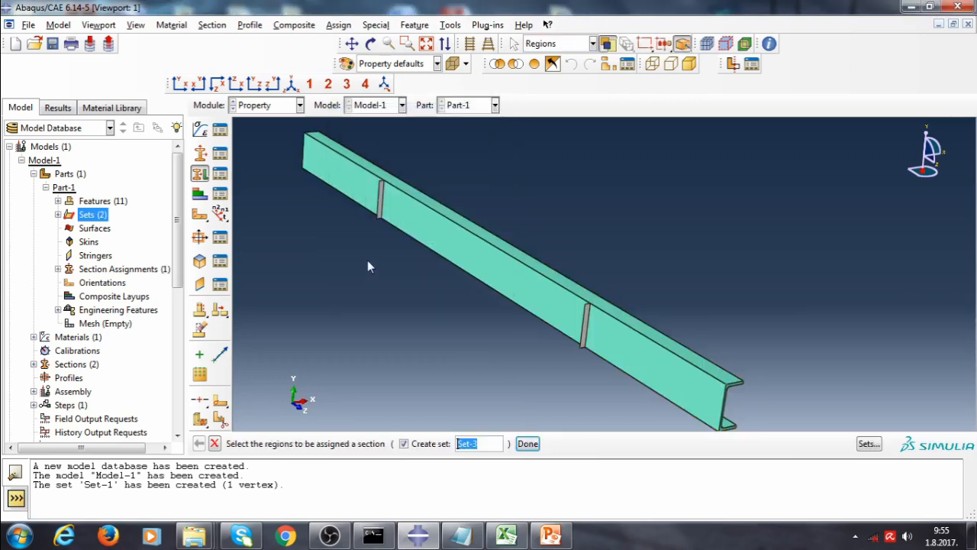
pyautogui.click(528, 444)
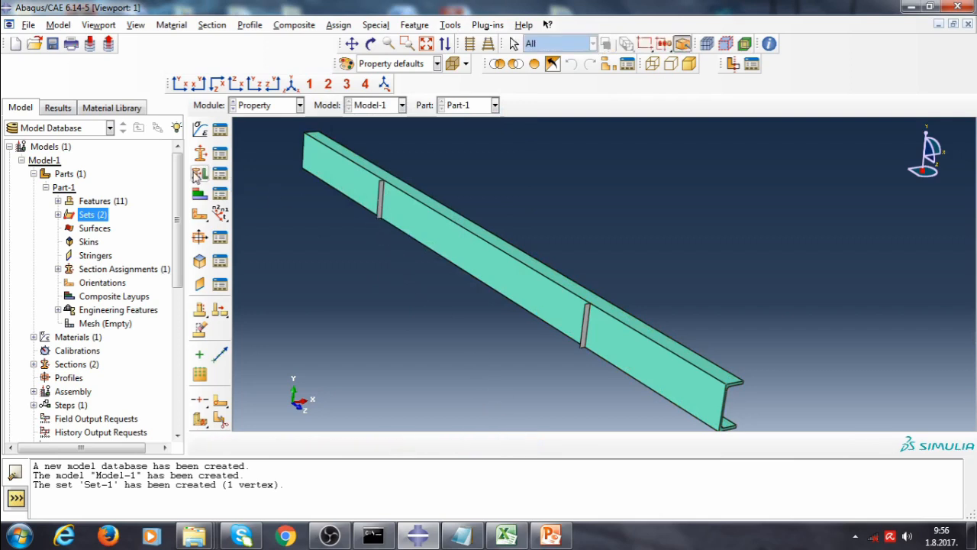
# Assign the Shell section to the two web stiffener plates of the beam
pyautogui.click(197, 174)
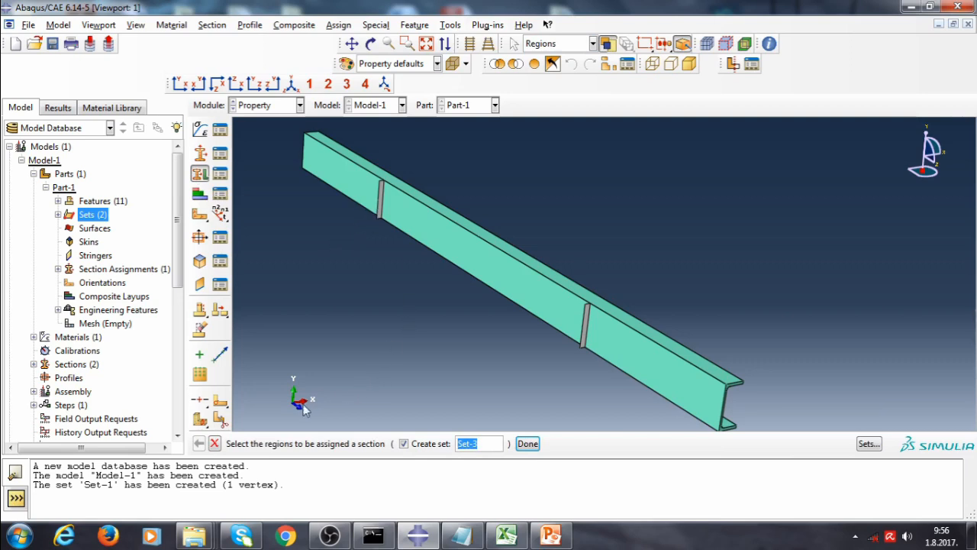
pyautogui.click(382, 200)
pyautogui.keyDown('shift'); pyautogui.click(578, 334); pyautogui.keyUp('shift')
pyautogui.scroll(-1, 727, 328)
pyautogui.click(528, 444)
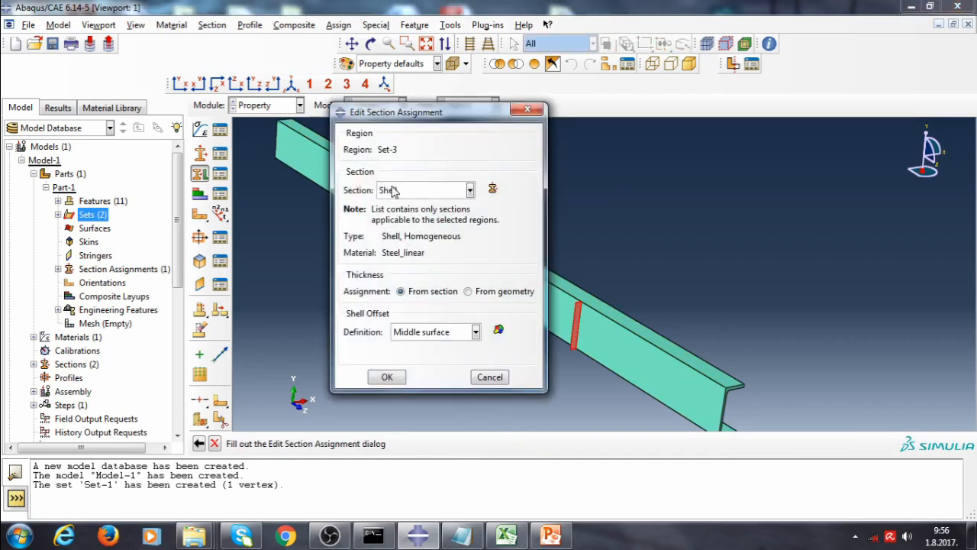
pyautogui.click(387, 377)
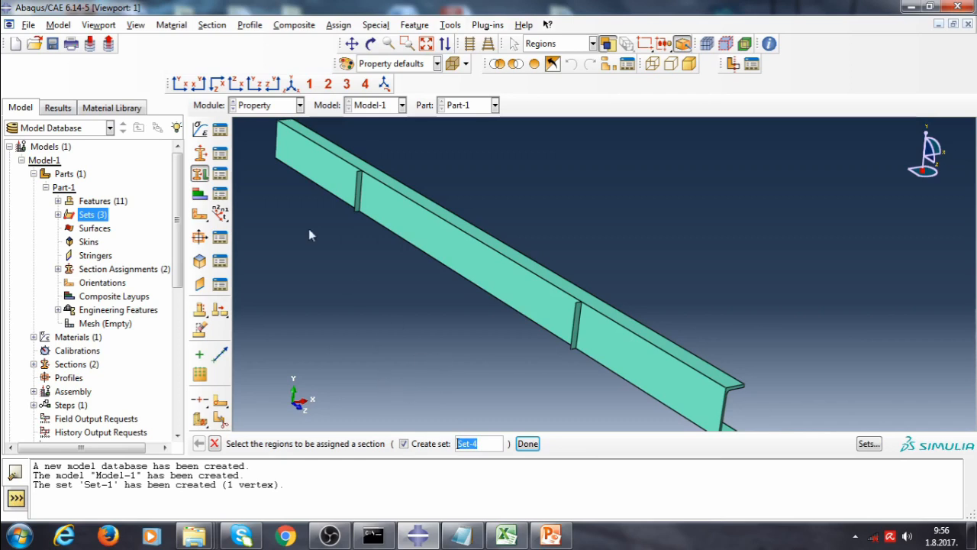
pyautogui.click(525, 447)
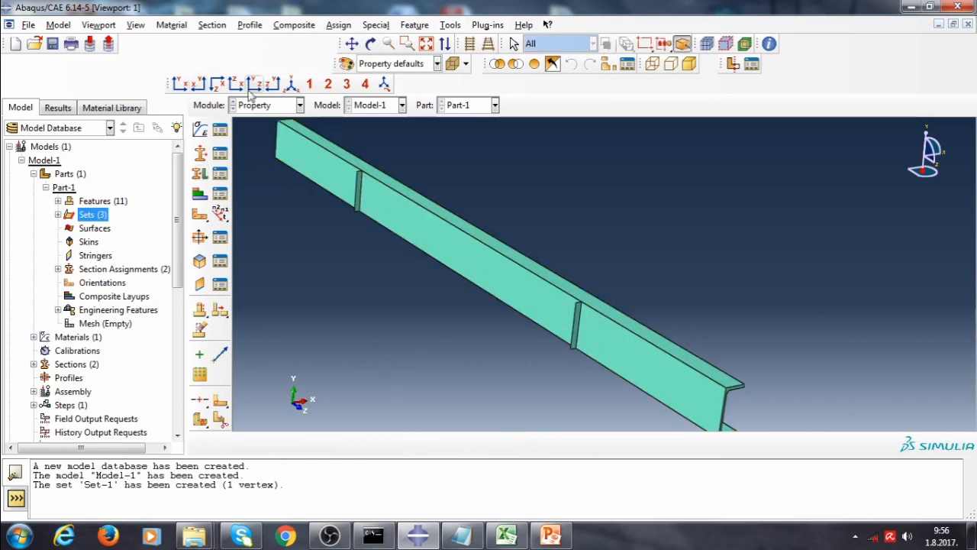
# Create a dependent instance of Part-1 in the assembly
pyautogui.click(266, 107)
pyautogui.click(263, 148)
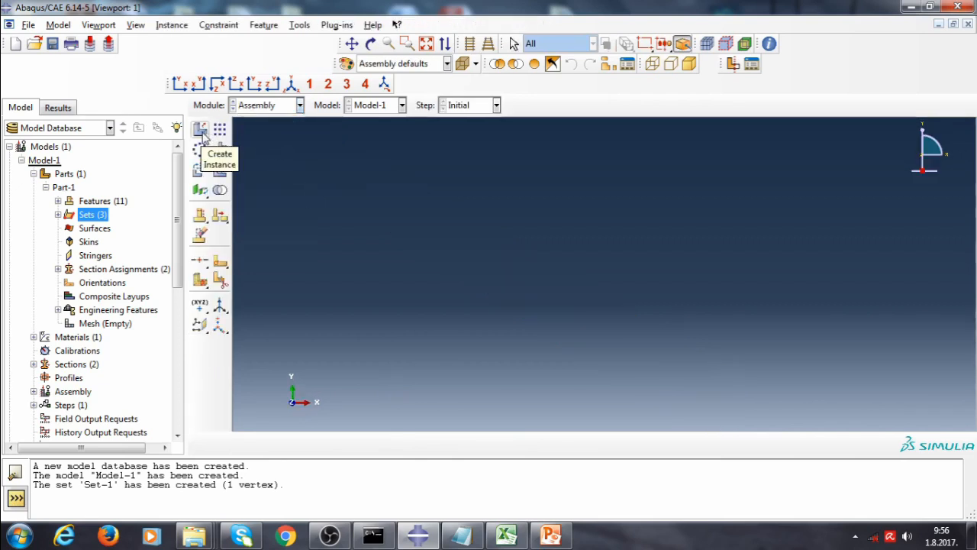
pyautogui.click(201, 132)
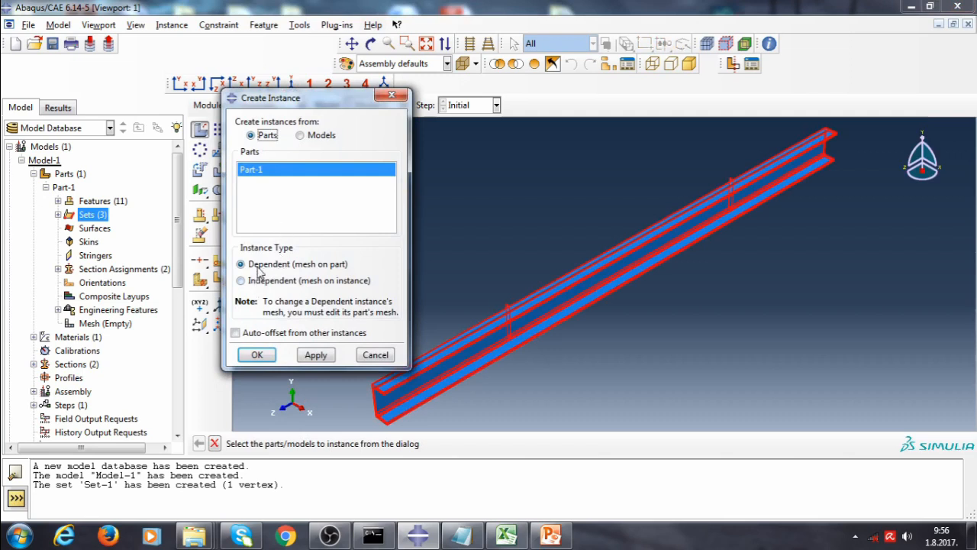
pyautogui.click(257, 355)
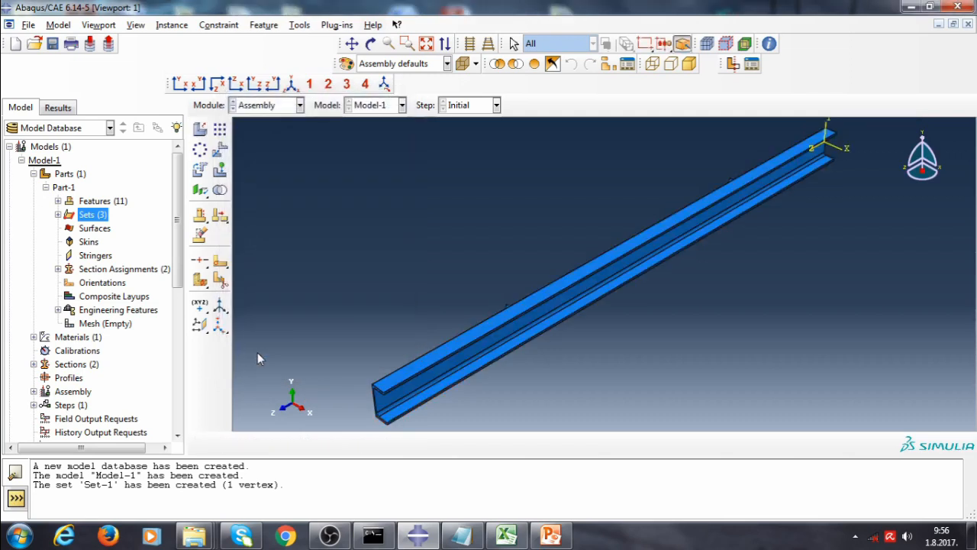
# Create a linear perturbation Buckle step with 10 requested eigenvalues and 18 vectors used per iteration
pyautogui.click(271, 105)
pyautogui.click(271, 159)
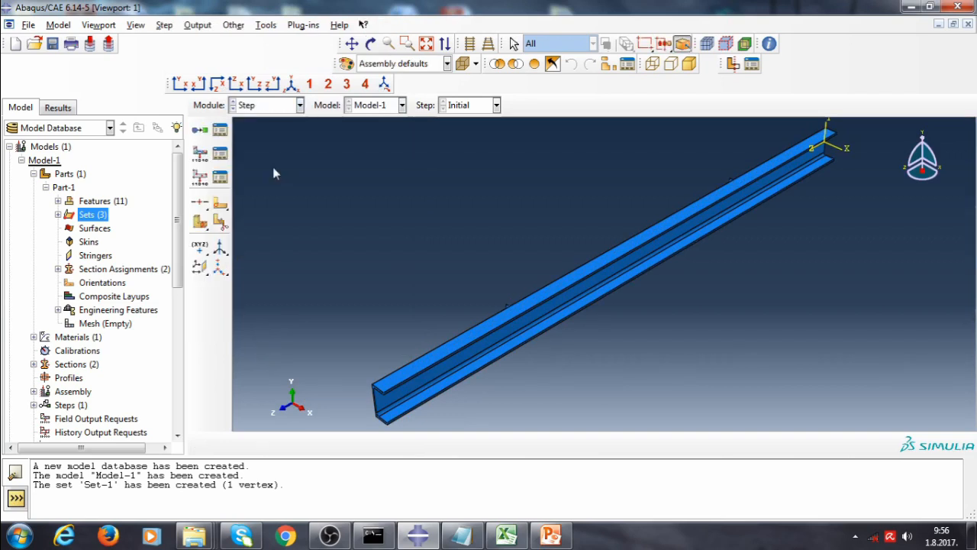
pyautogui.click(201, 132)
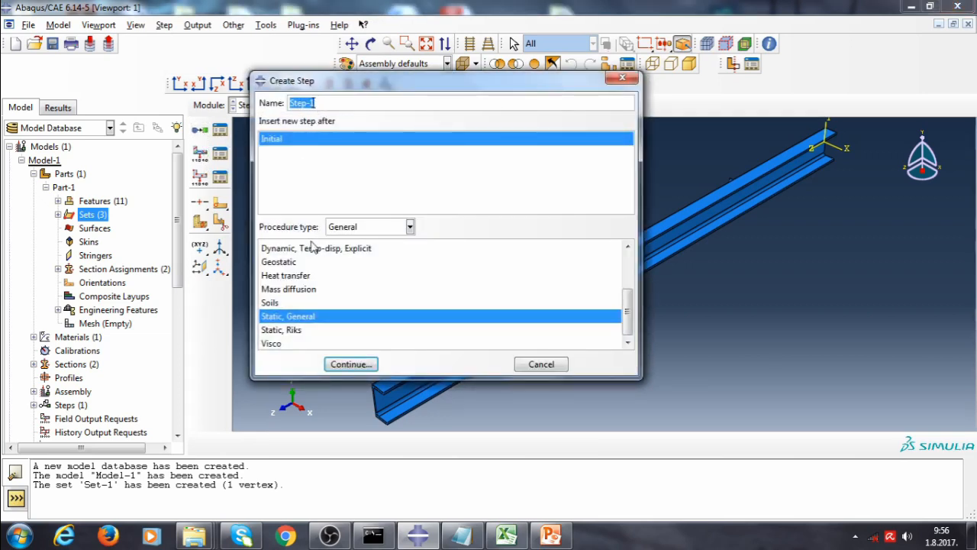
pyautogui.click(364, 227)
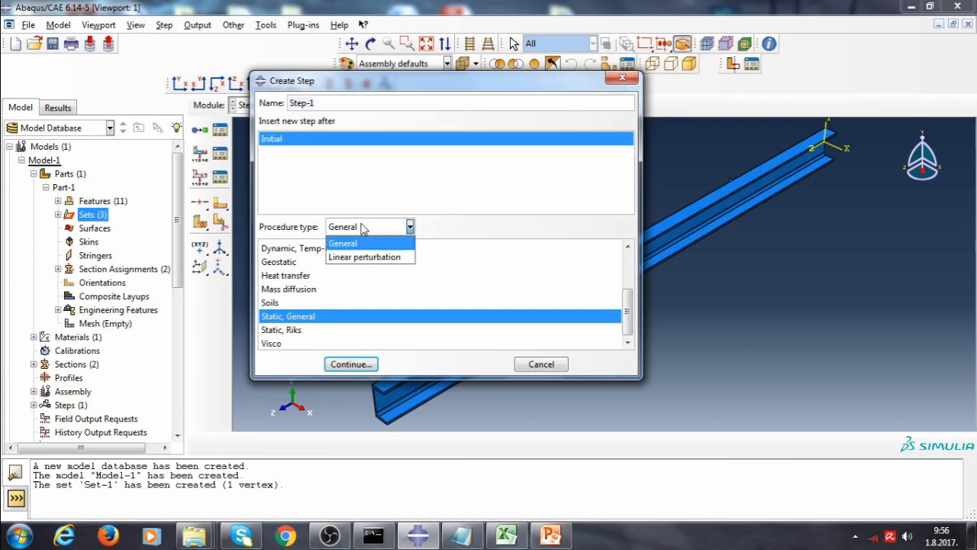
pyautogui.click(365, 254)
pyautogui.click(269, 247)
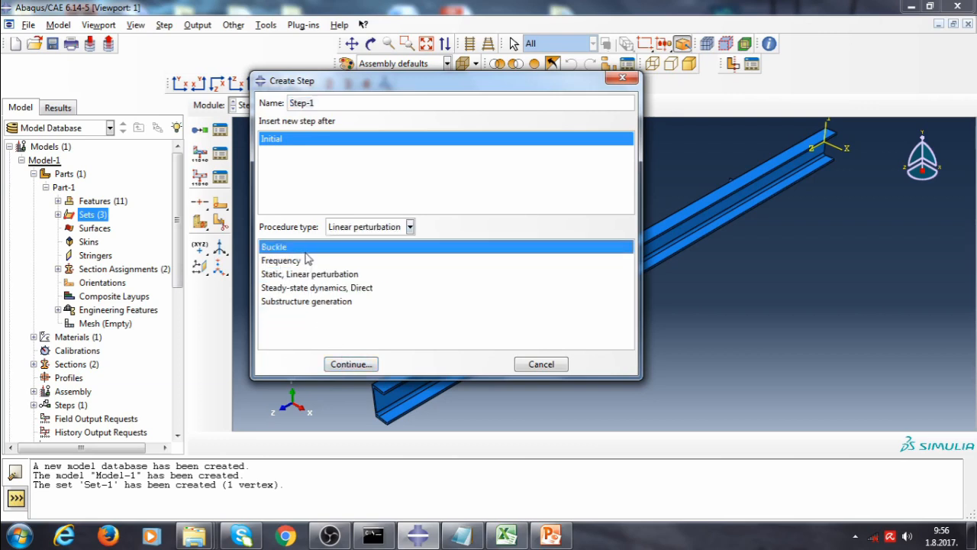
pyautogui.click(373, 367)
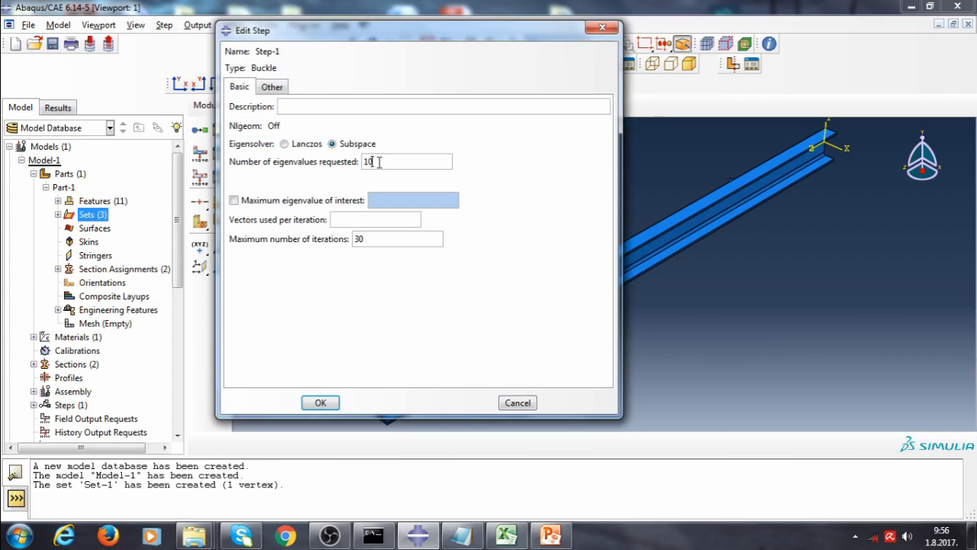
pyautogui.click(363, 219)
pyautogui.write('18')
pyautogui.click(375, 237)
pyautogui.click(319, 403)
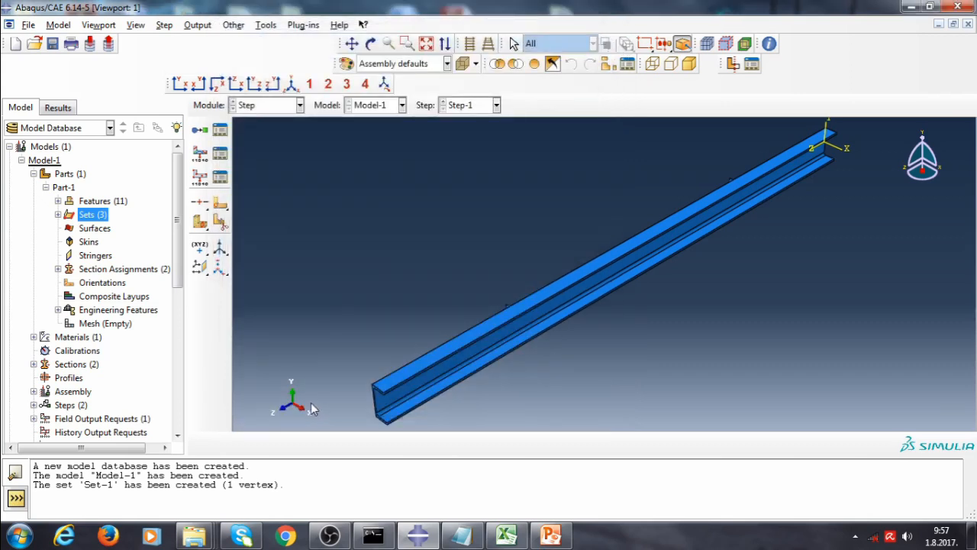
# Apply a concentrated force with CF2 of -1 at the point on the first web stiffener
pyautogui.click(300, 105)
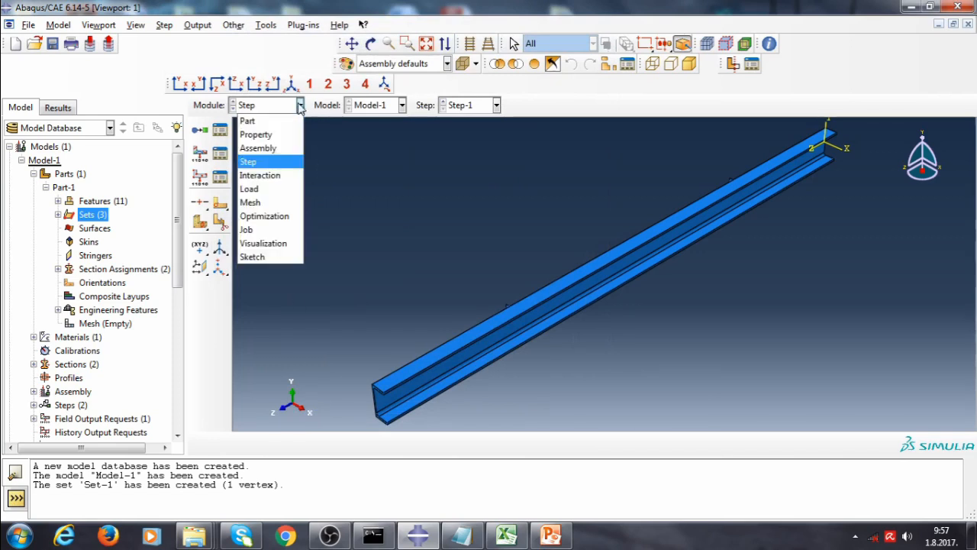
pyautogui.click(278, 190)
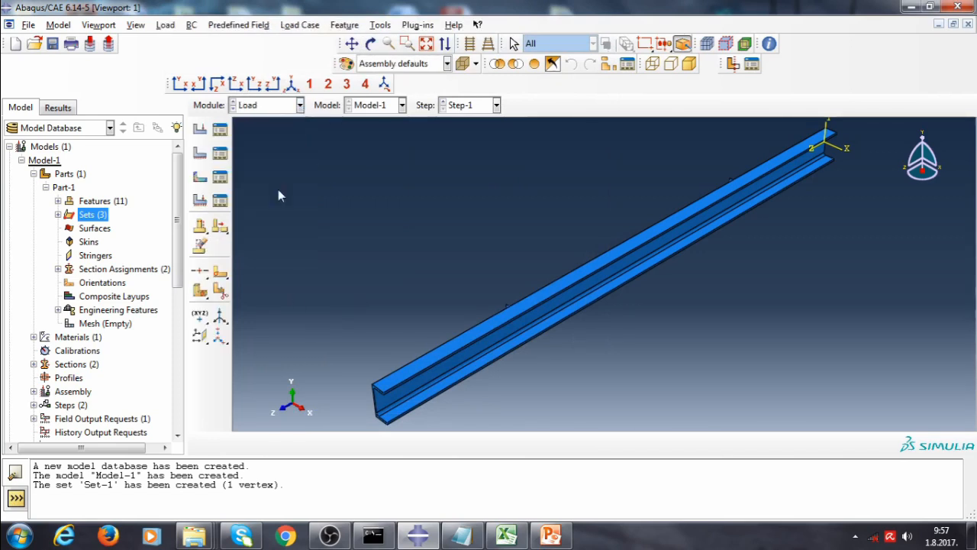
pyautogui.click(200, 130)
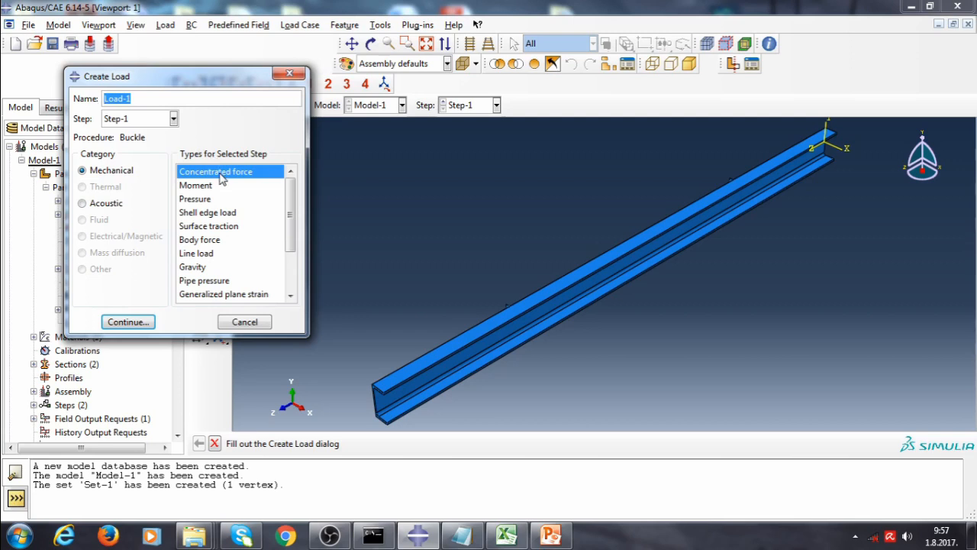
pyautogui.click(128, 323)
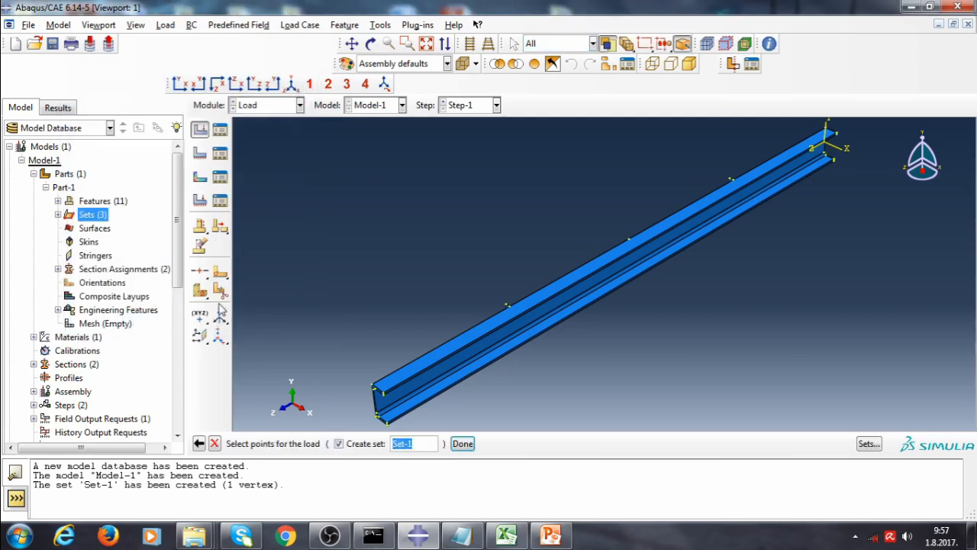
pyautogui.keyDown('ctrl'); pyautogui.keyDown('alt'); pyautogui.moveTo(577, 298); pyautogui.dragTo(641, 322); pyautogui.keyUp('alt'); pyautogui.keyUp('ctrl')
pyautogui.keyDown('ctrl'); pyautogui.keyDown('alt'); pyautogui.moveTo(504, 173); pyautogui.dragTo(557, 227); pyautogui.keyUp('alt'); pyautogui.keyUp('ctrl')
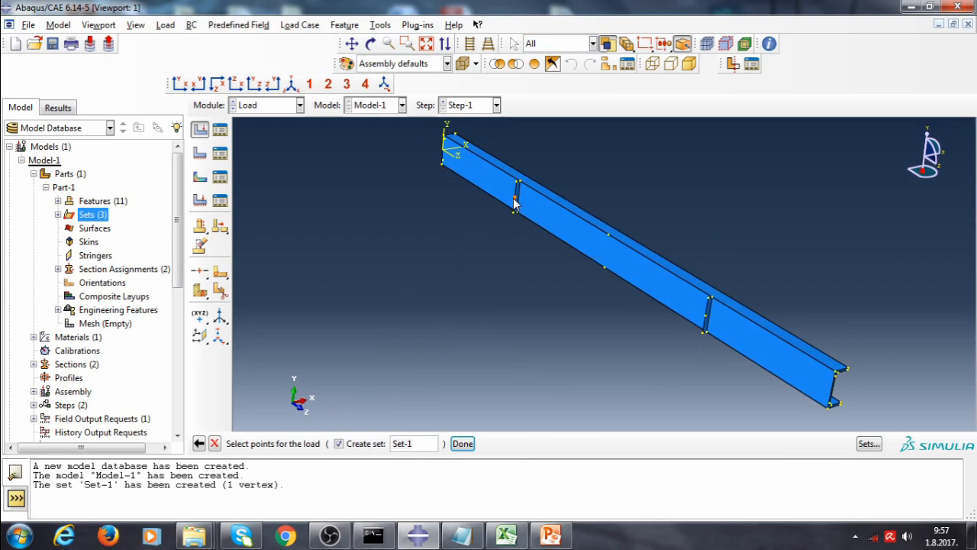
pyautogui.click(461, 442)
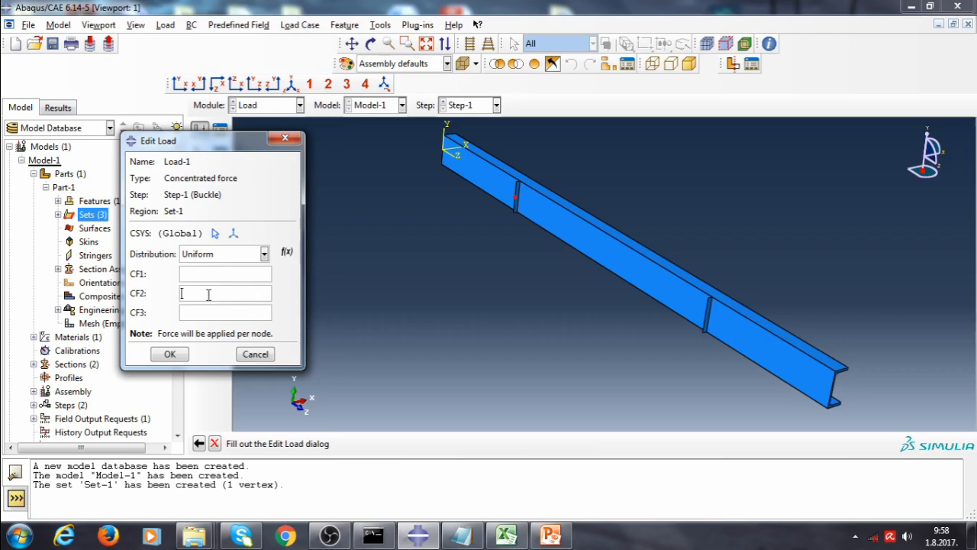
pyautogui.click(208, 293)
pyautogui.write('-1')
pyautogui.click(180, 353)
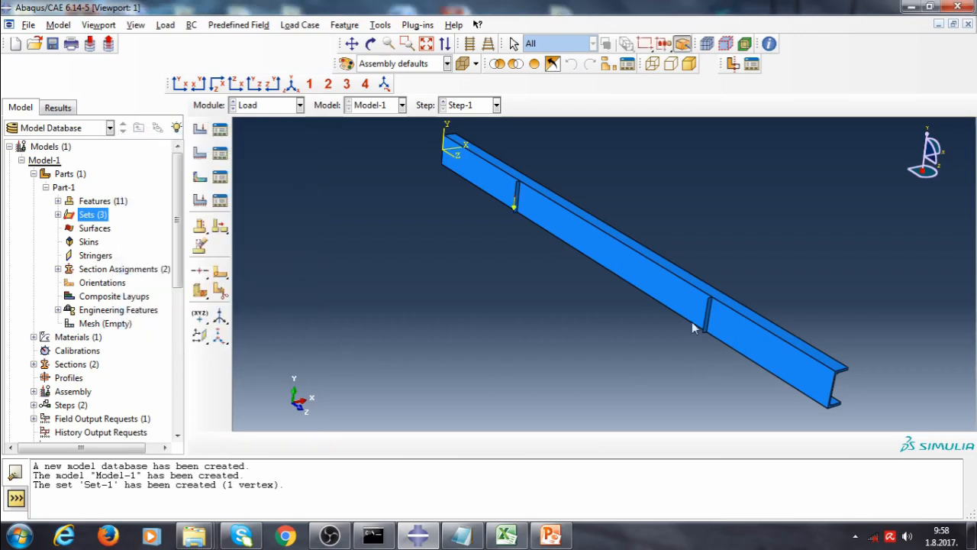
# Apply a second concentrated force with CF2 of -1 at the point on the second web stiffener
pyautogui.click(199, 128)
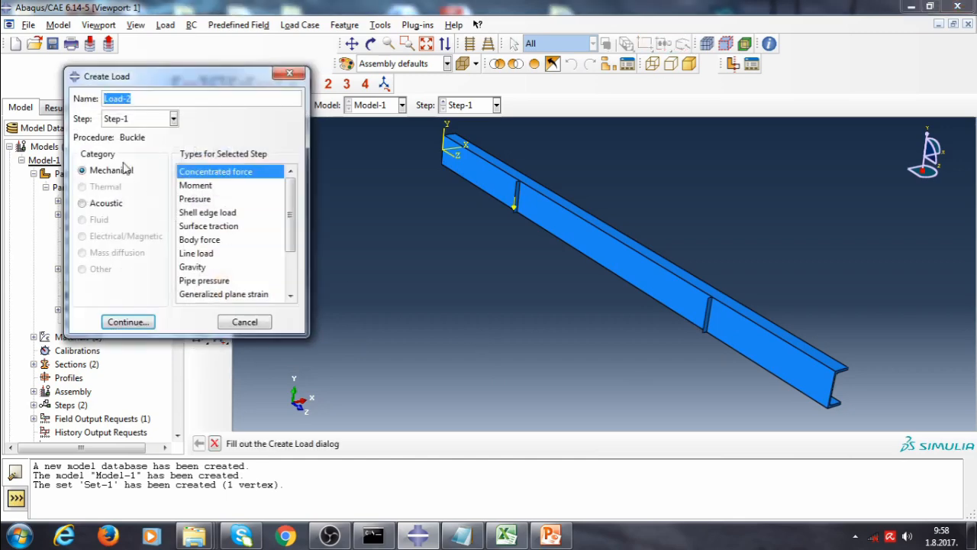
pyautogui.click(128, 321)
pyautogui.click(705, 319)
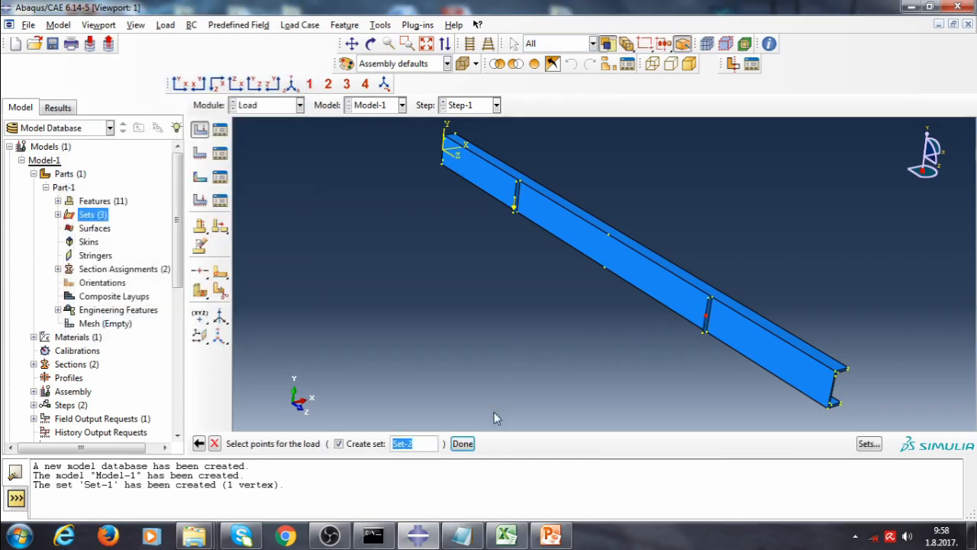
pyautogui.click(463, 444)
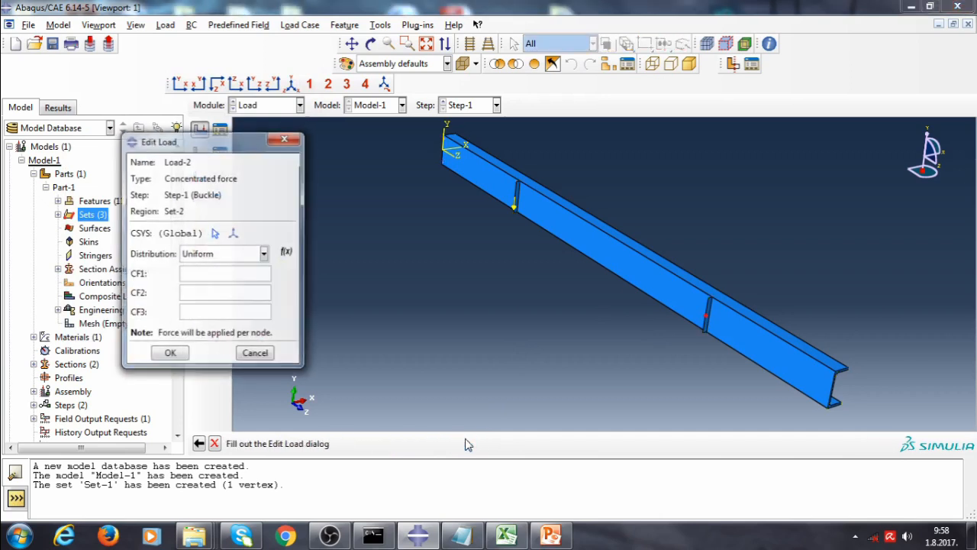
pyautogui.click(219, 293)
pyautogui.write('-1')
pyautogui.click(171, 355)
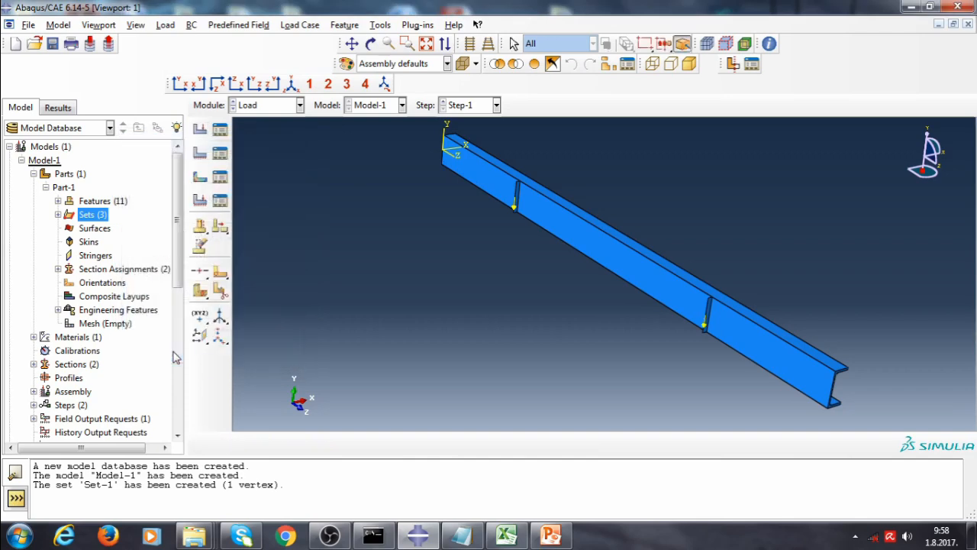
# Create a Displacement/Rotation boundary condition fixing U2 on the bottom flange edge at the beam's end
pyautogui.click(200, 155)
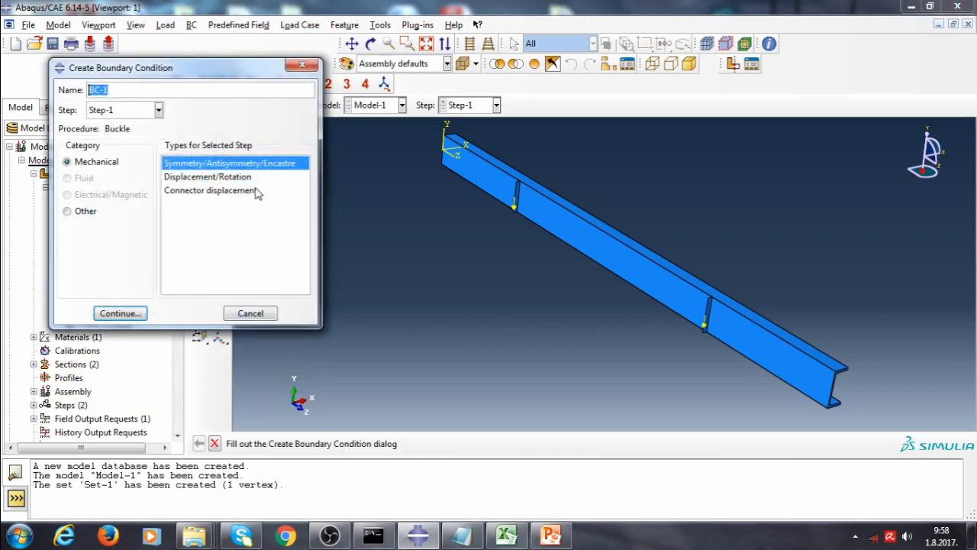
pyautogui.click(253, 179)
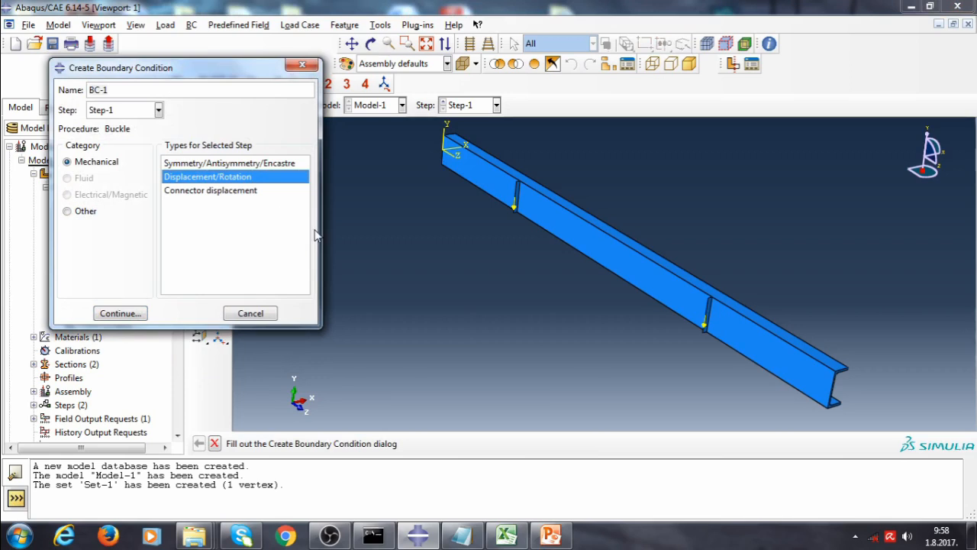
pyautogui.click(138, 318)
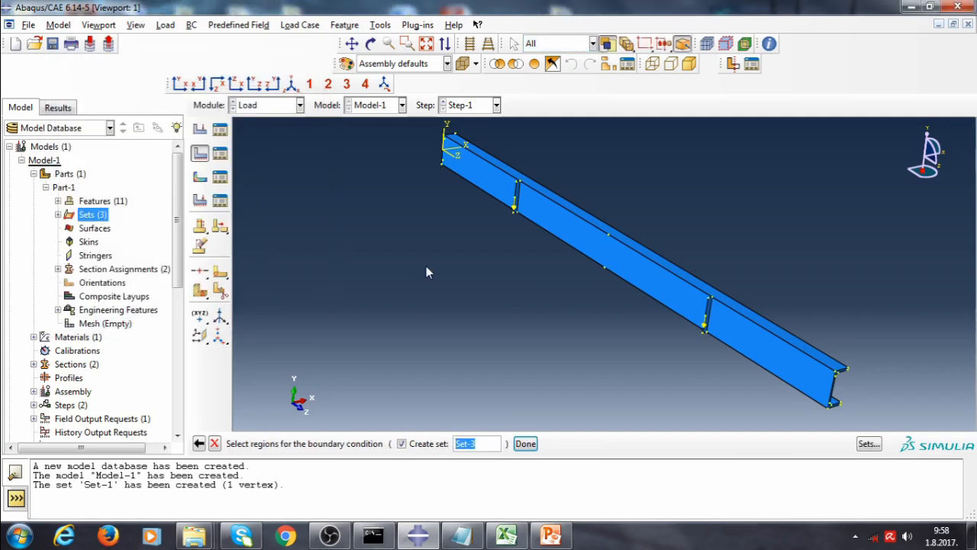
pyautogui.keyDown('ctrl'); pyautogui.keyDown('alt'); pyautogui.moveTo(585, 309); pyautogui.dragTo(716, 287); pyautogui.keyUp('alt'); pyautogui.keyUp('ctrl')
pyautogui.keyDown('ctrl'); pyautogui.keyDown('alt'); pyautogui.moveTo(558, 247); pyautogui.dragTo(489, 326); pyautogui.keyUp('alt'); pyautogui.keyUp('ctrl')
pyautogui.press('Escape')
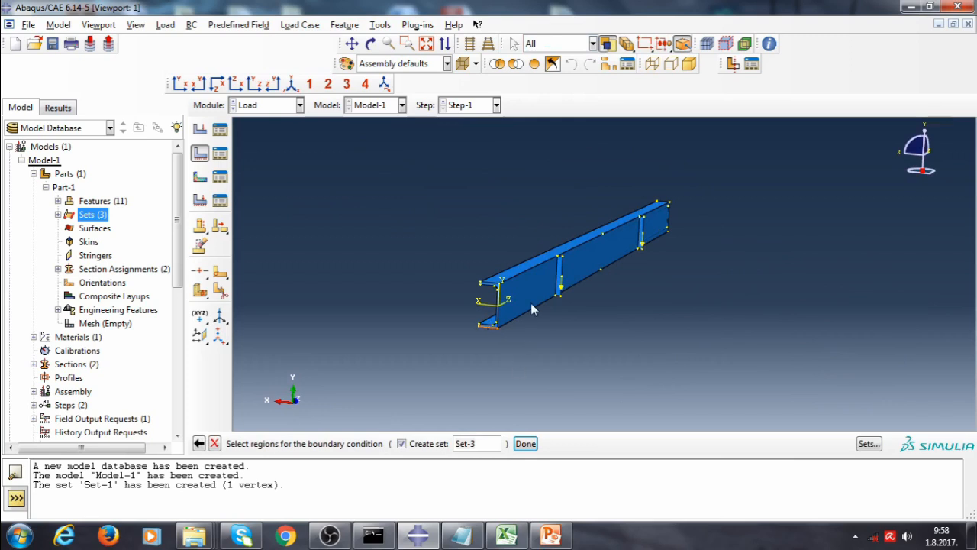
pyautogui.keyDown('ctrl'); pyautogui.keyDown('alt'); pyautogui.moveTo(573, 310); pyautogui.dragTo(529, 300); pyautogui.keyUp('alt'); pyautogui.keyUp('ctrl')
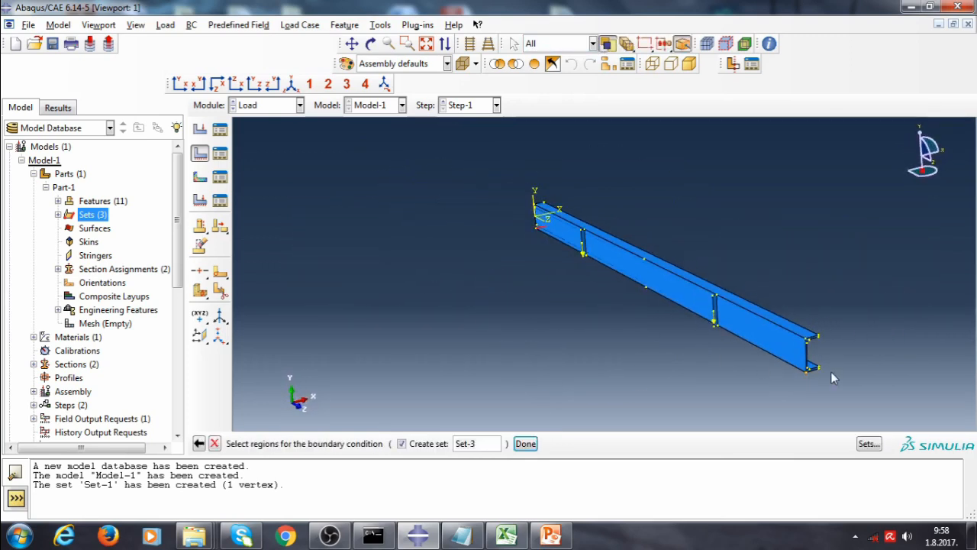
pyautogui.scroll(5, 829, 373)
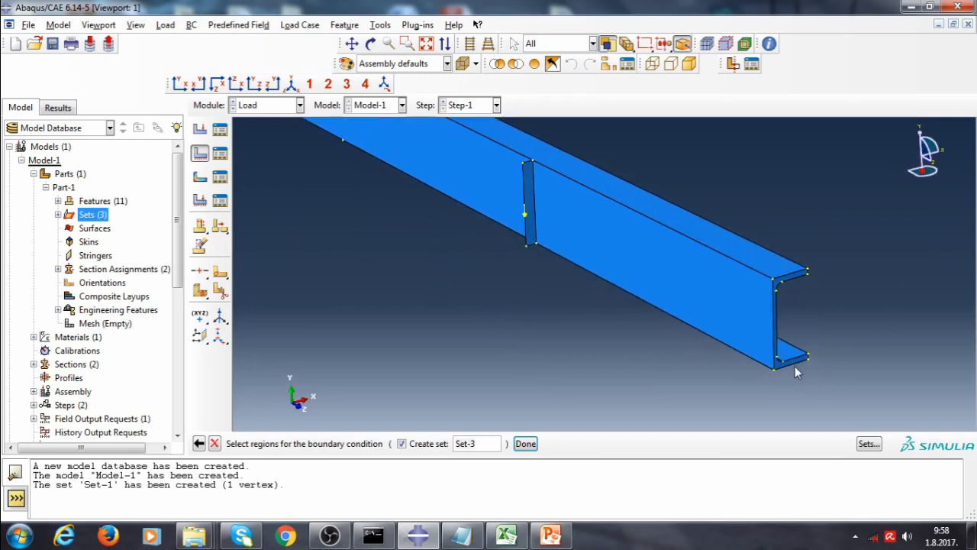
pyautogui.click(795, 371)
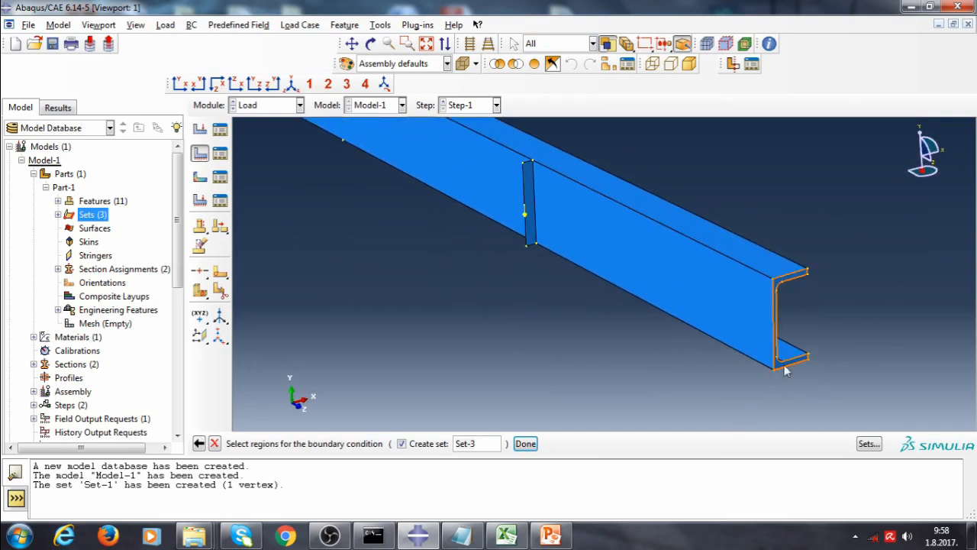
pyautogui.scroll(-1, 692, 331)
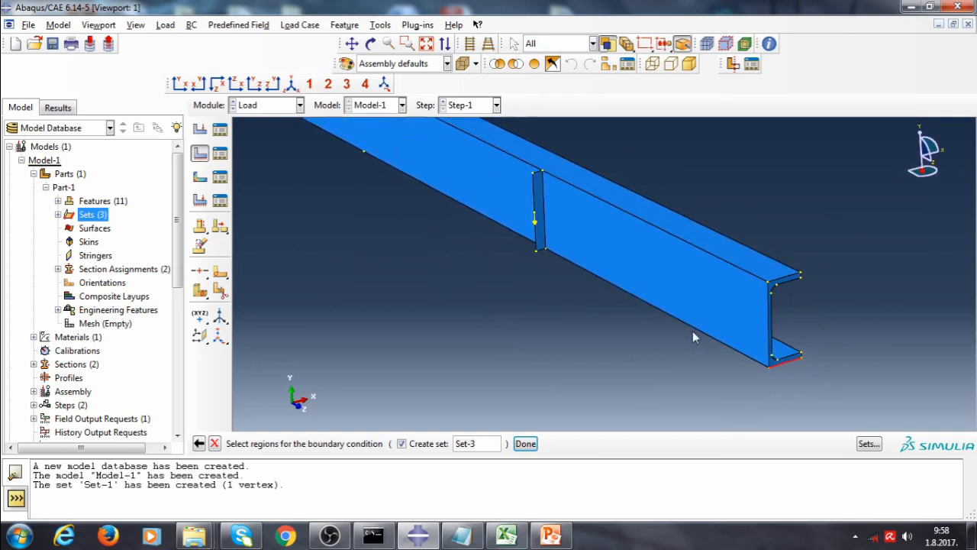
pyautogui.click(535, 446)
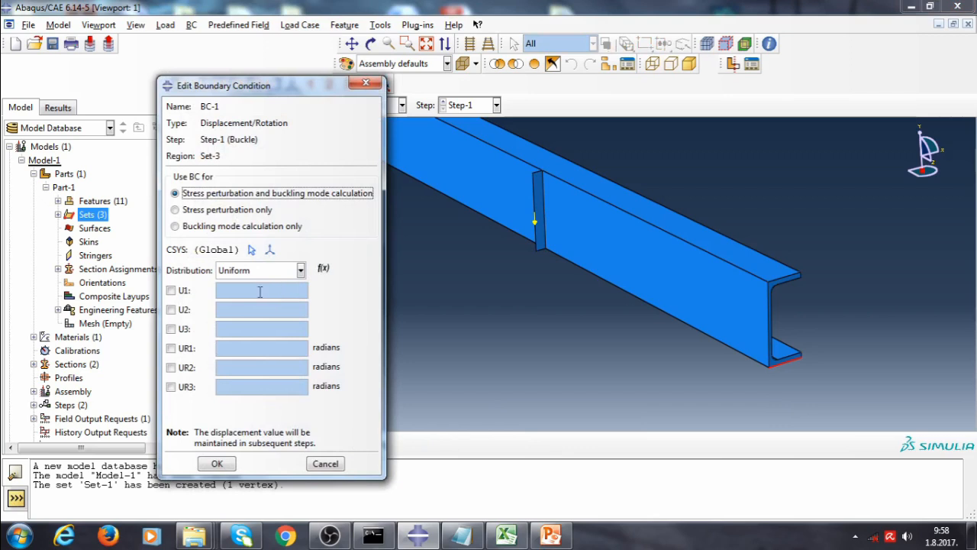
pyautogui.click(171, 309)
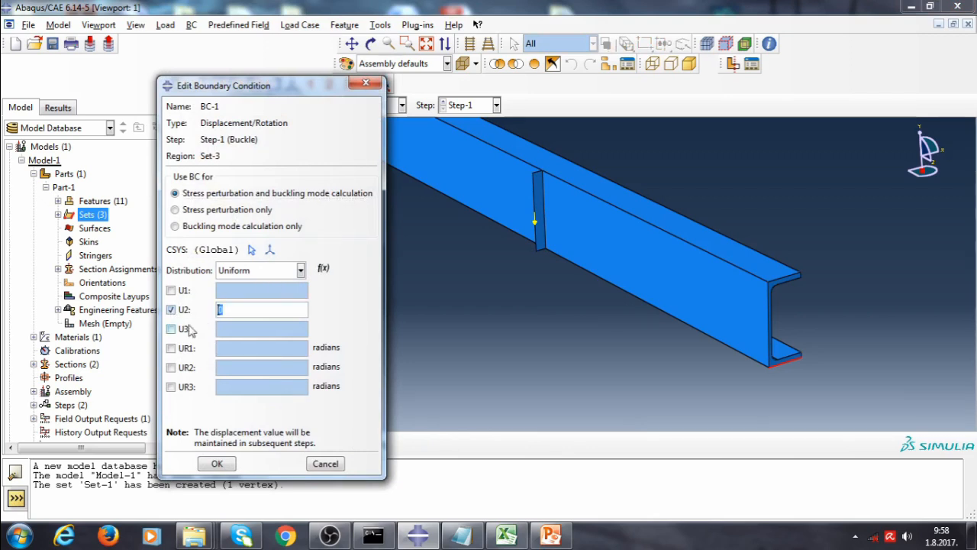
pyautogui.click(216, 464)
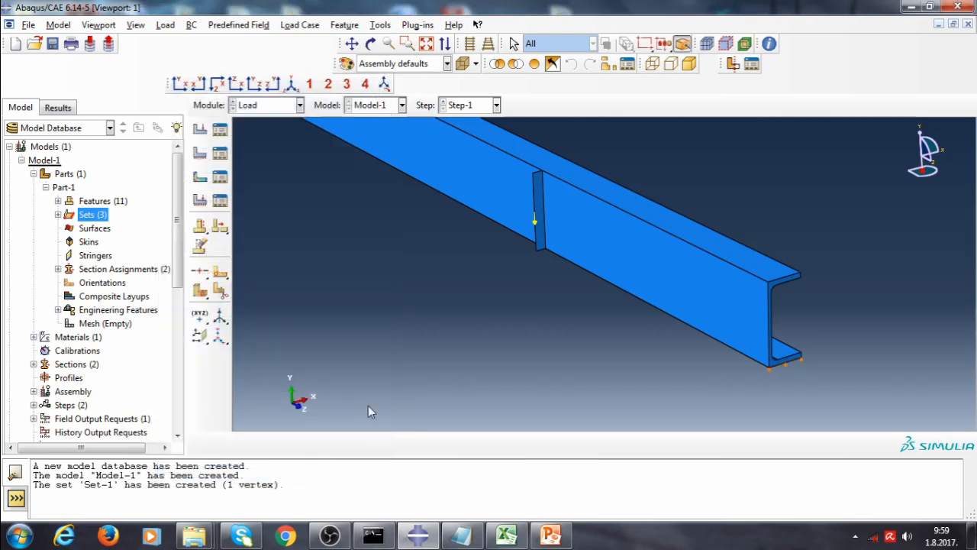
# Create a Displacement/Rotation boundary condition fixing U1, U2 and U3 at the bottom flange corner point of the beam's near end
pyautogui.keyDown('ctrl'); pyautogui.keyDown('alt'); pyautogui.moveTo(460, 278); pyautogui.dragTo(535, 229); pyautogui.keyUp('alt'); pyautogui.keyUp('ctrl')
pyautogui.scroll(6, 528, 284)
pyautogui.scroll(2, 543, 205)
pyautogui.scroll(-1, 695, 254)
pyautogui.scroll(4, 686, 301)
pyautogui.scroll(-2, 527, 189)
pyautogui.keyDown('ctrl'); pyautogui.keyDown('alt'); pyautogui.moveTo(601, 291); pyautogui.dragTo(523, 345); pyautogui.keyUp('alt'); pyautogui.keyUp('ctrl')
pyautogui.scroll(-5, 523, 345)
pyautogui.scroll(-3, 563, 337)
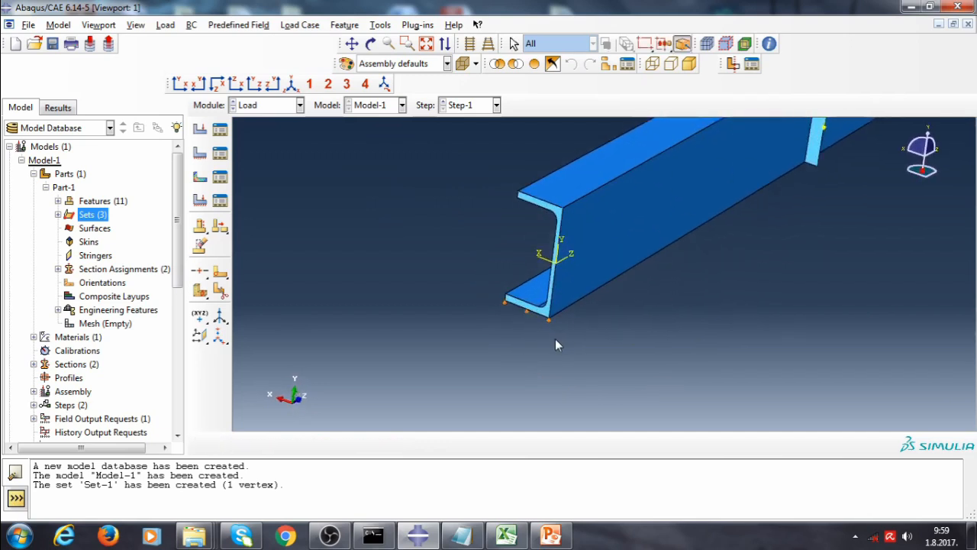
pyautogui.click(201, 160)
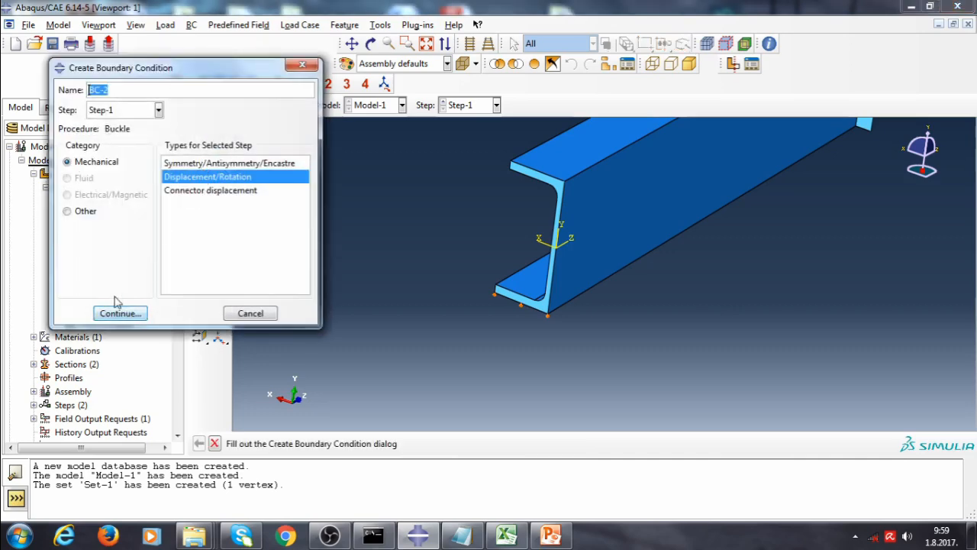
pyautogui.click(118, 313)
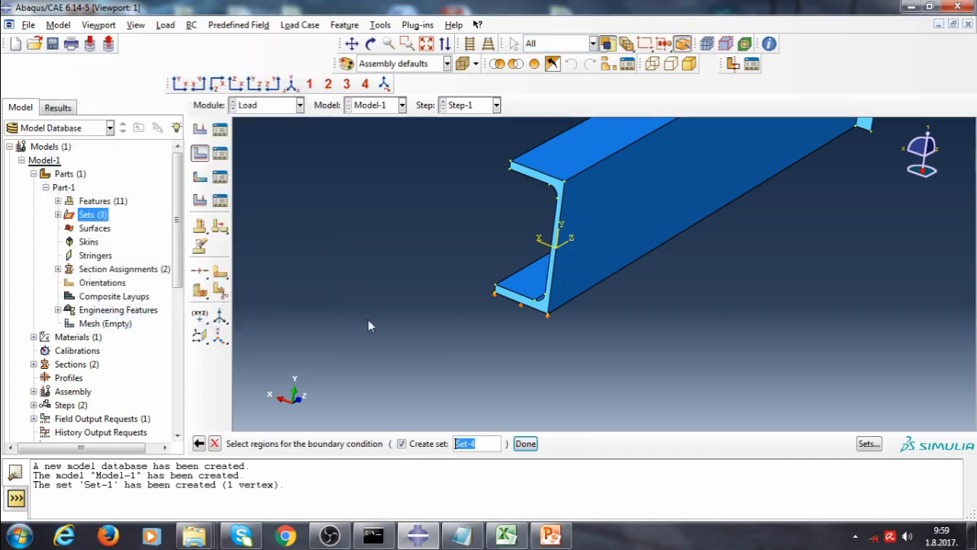
pyautogui.keyDown('shift'); pyautogui.click(548, 314); pyautogui.keyUp('shift')
pyautogui.click(526, 443)
pyautogui.click(171, 290)
pyautogui.click(171, 309)
pyautogui.click(171, 328)
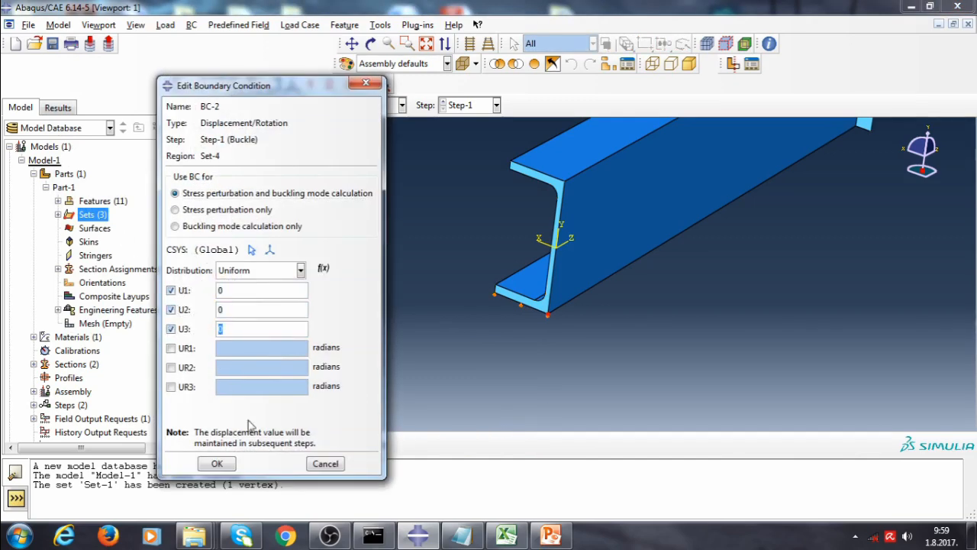
pyautogui.click(234, 466)
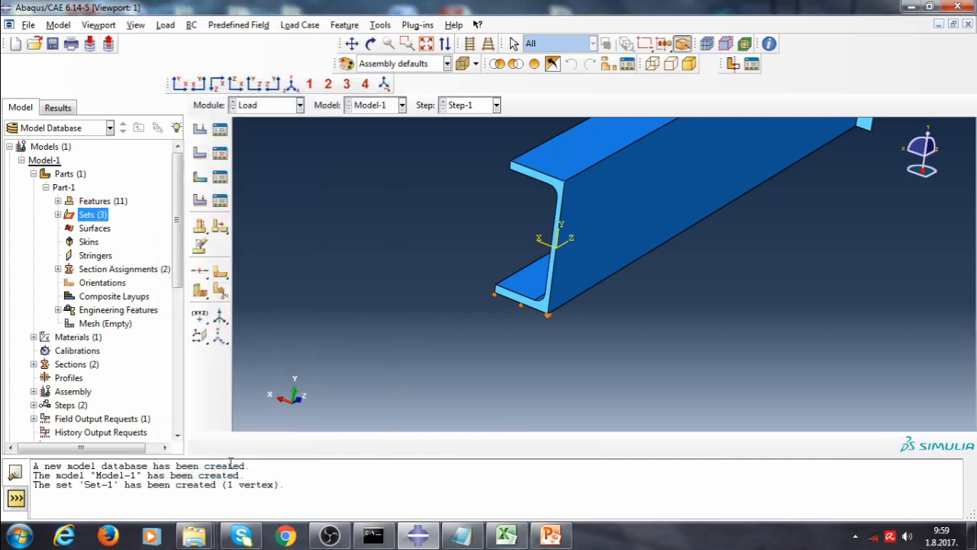
# Create a Displacement/Rotation boundary condition fixing U1 on the two corner points of the beam's far end
pyautogui.click(199, 153)
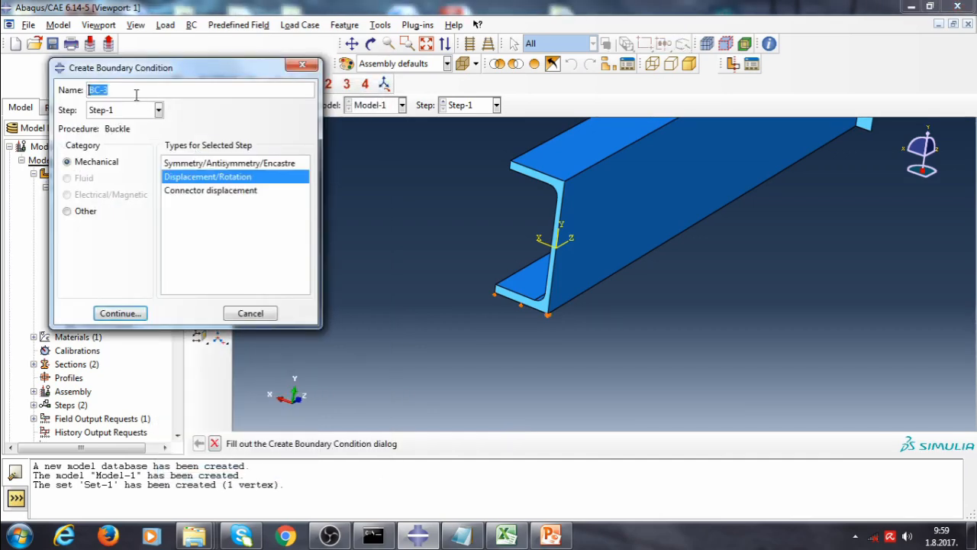
pyautogui.click(123, 314)
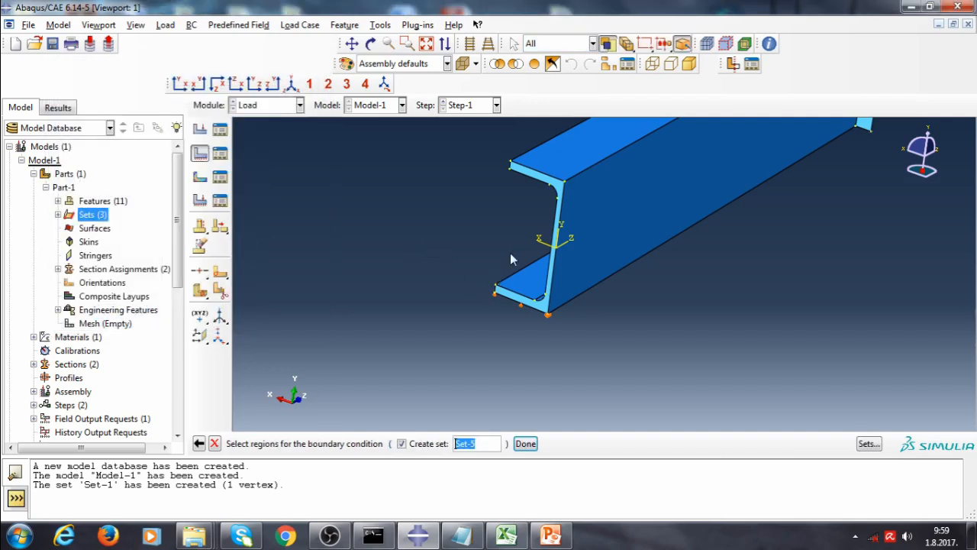
pyautogui.scroll(-5, 409, 299)
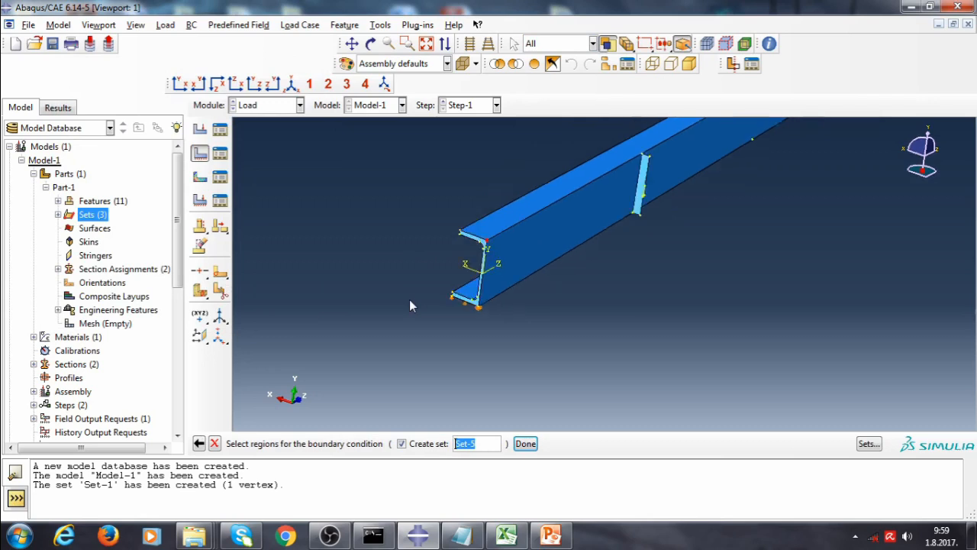
pyautogui.scroll(3, 705, 120)
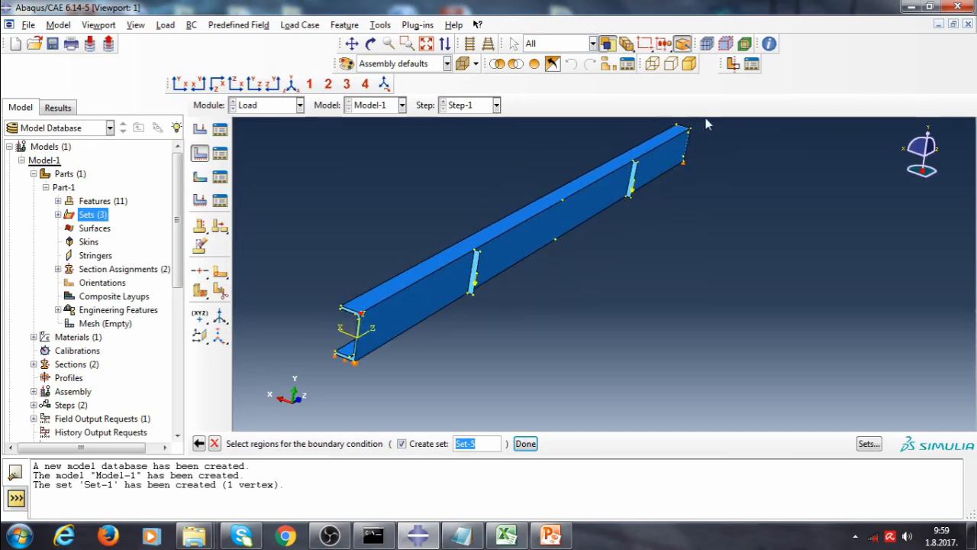
pyautogui.scroll(3, 704, 117)
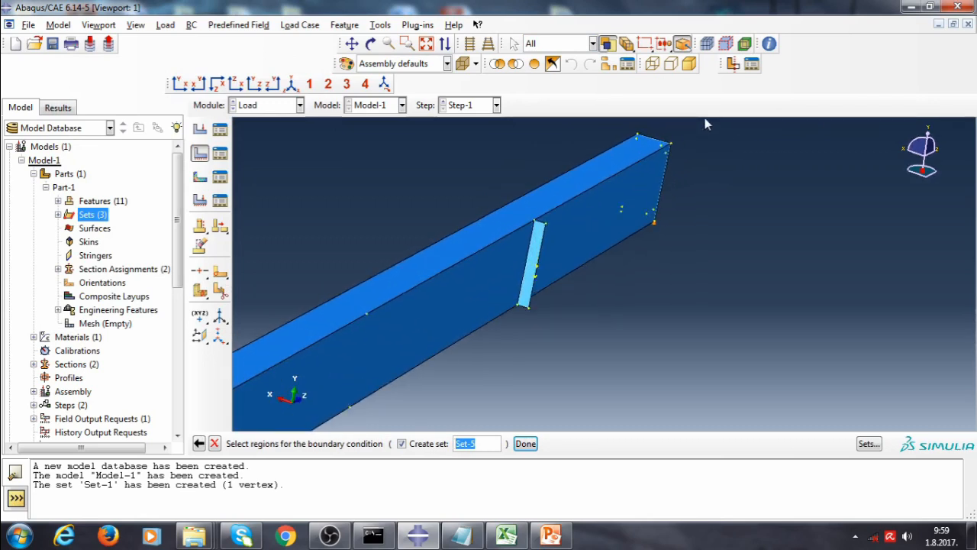
pyautogui.click(664, 150)
pyautogui.click(645, 245)
pyautogui.click(525, 443)
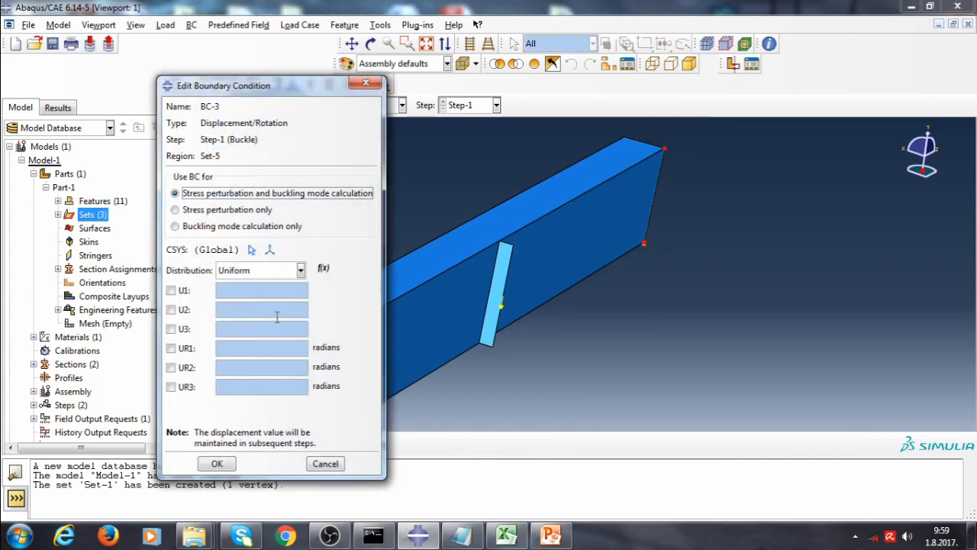
pyautogui.click(170, 290)
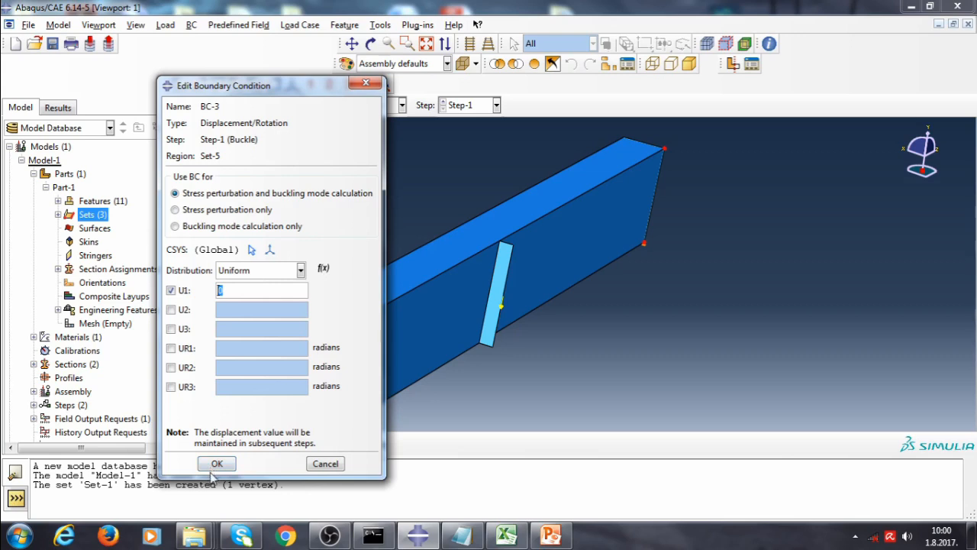
pyautogui.click(211, 466)
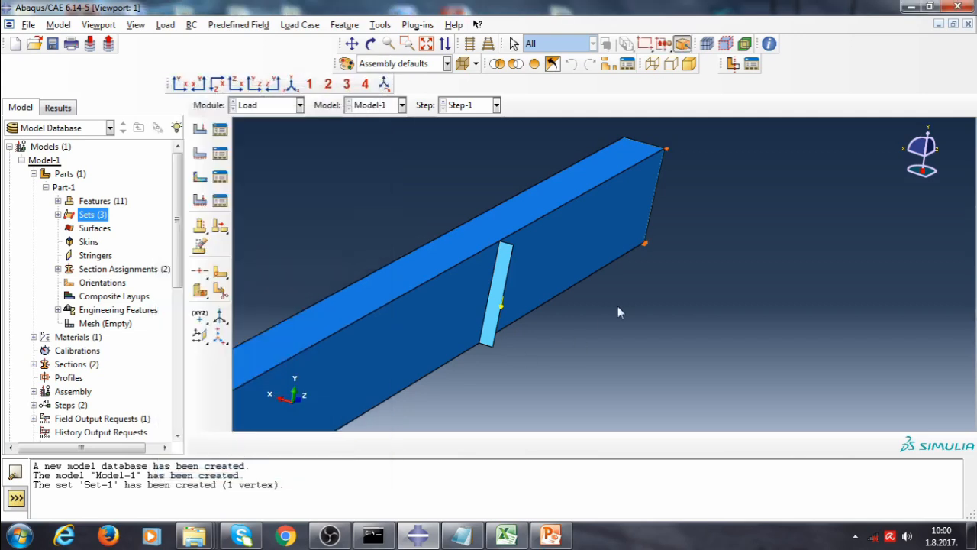
# Switch to the Mesh module and set the mesh object to the part instead of the assembly instance
pyautogui.scroll(4, 611, 314)
pyautogui.scroll(4, 620, 311)
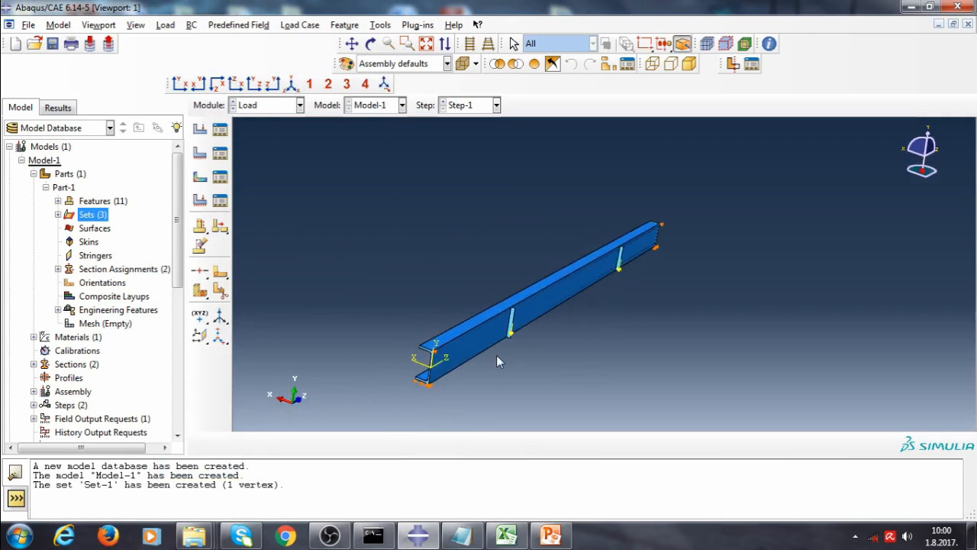
pyautogui.click(300, 105)
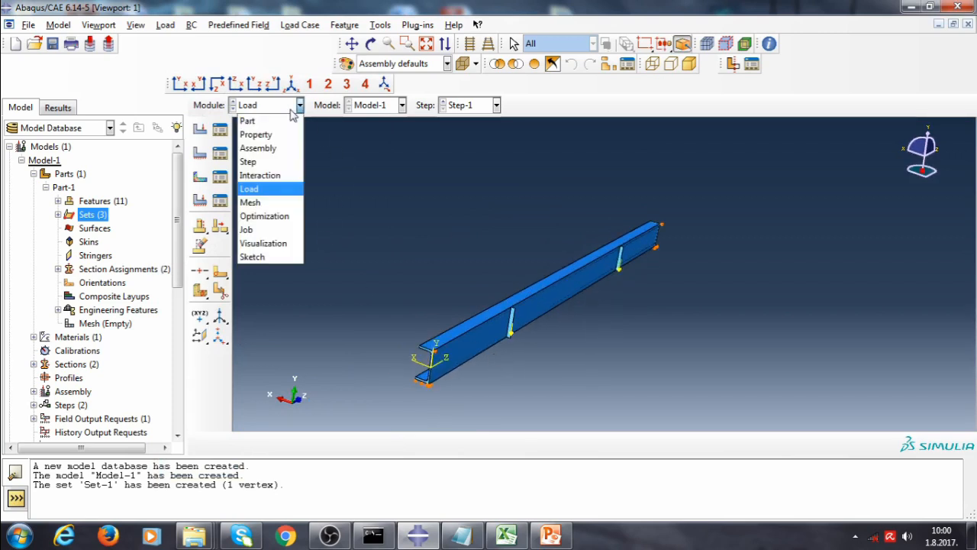
pyautogui.click(273, 202)
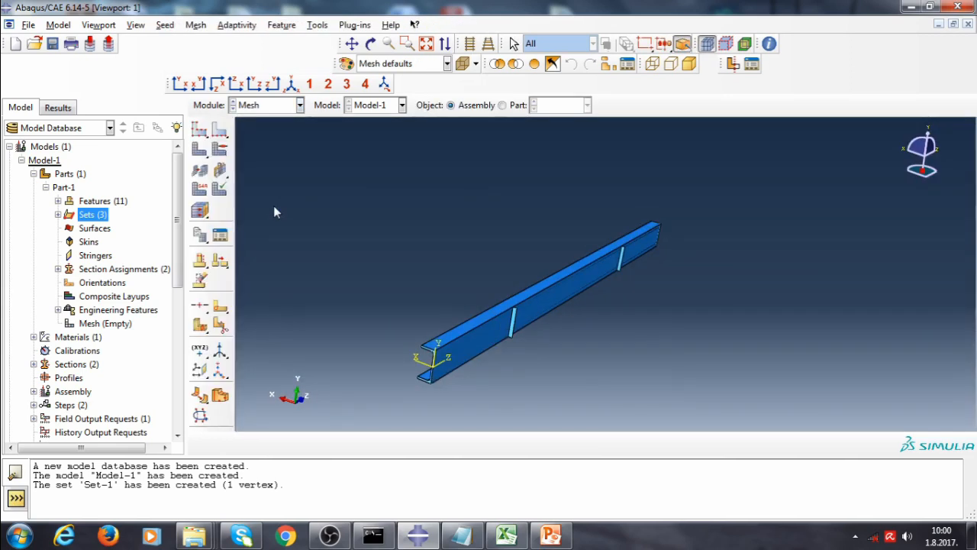
pyautogui.click(199, 130)
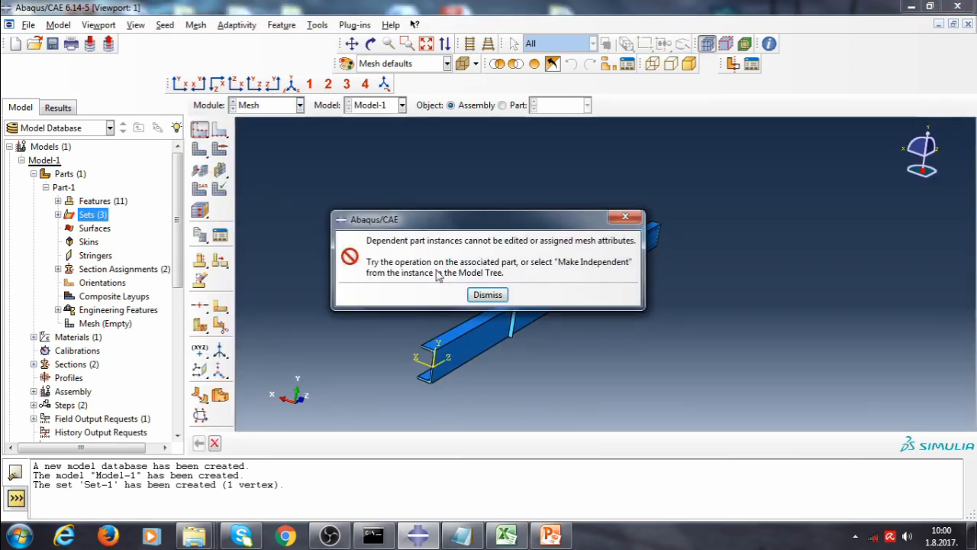
pyautogui.click(487, 294)
pyautogui.click(502, 105)
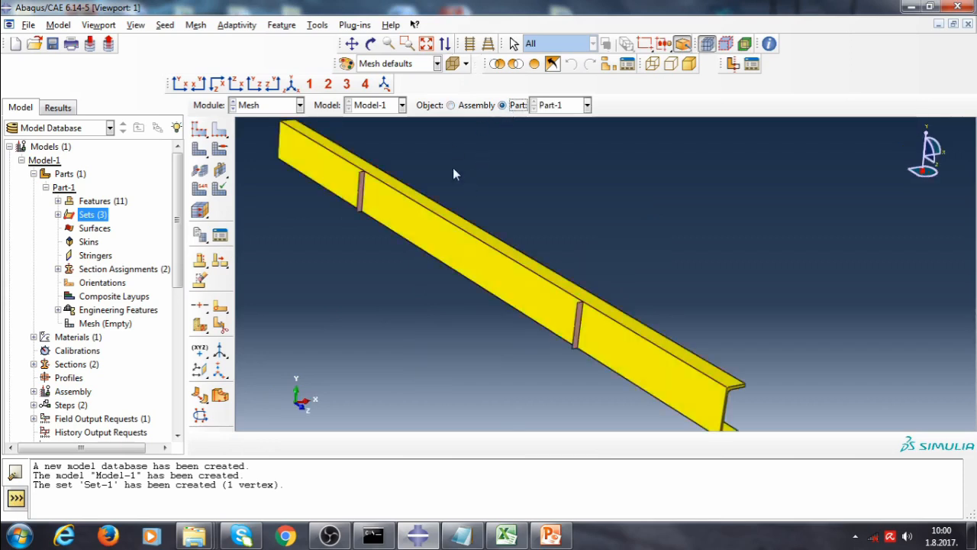
# Seed the part with an approximate global size of 20
pyautogui.click(198, 133)
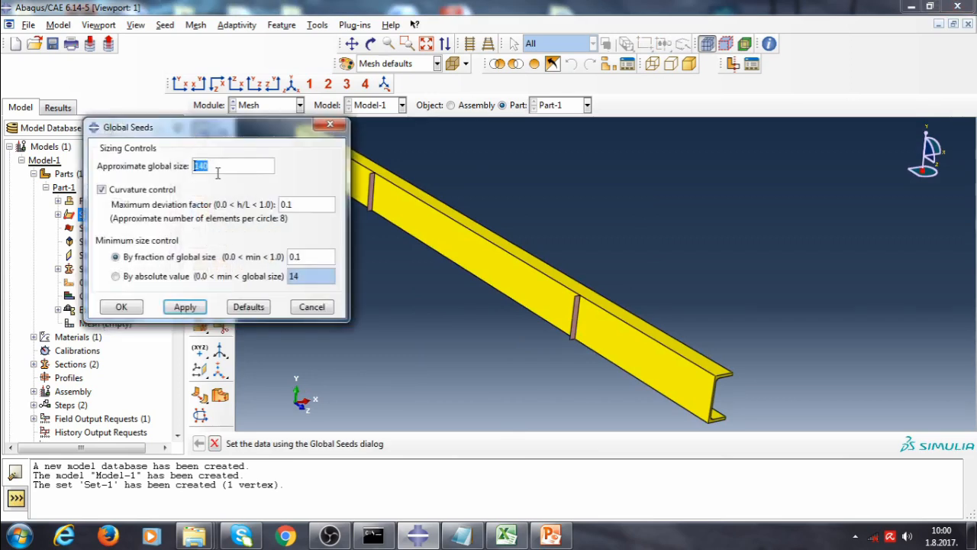
pyautogui.write('20')
pyautogui.click(123, 306)
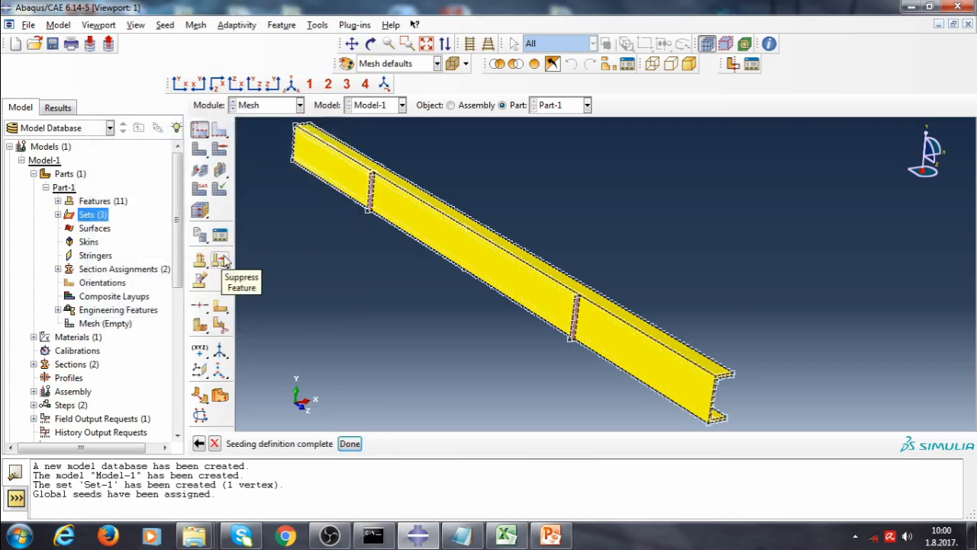
pyautogui.click(351, 442)
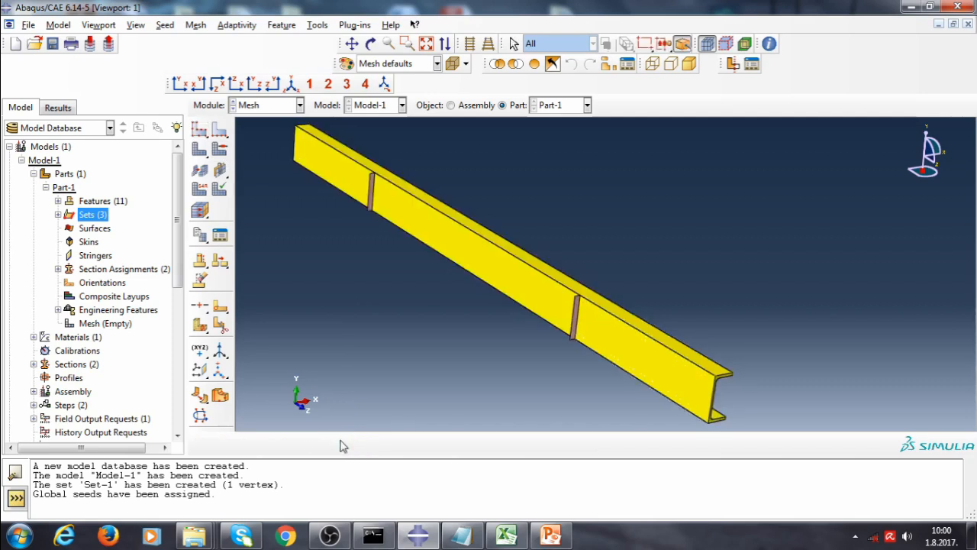
# Assign quadratic 3D Stress hex elements with reduced integration (C3D20R) to the selected part region
pyautogui.click(200, 190)
pyautogui.click(333, 179)
pyautogui.click(420, 444)
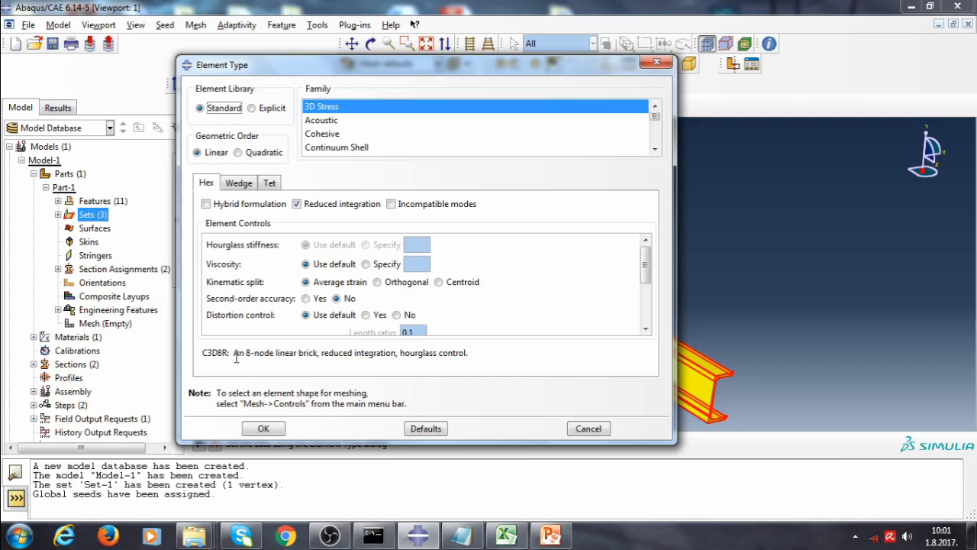
pyautogui.click(262, 153)
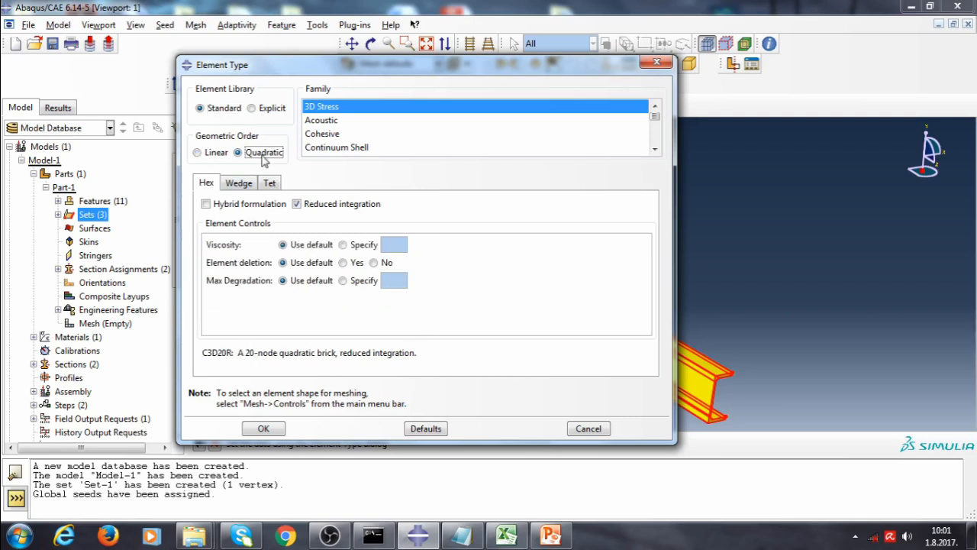
pyautogui.click(263, 428)
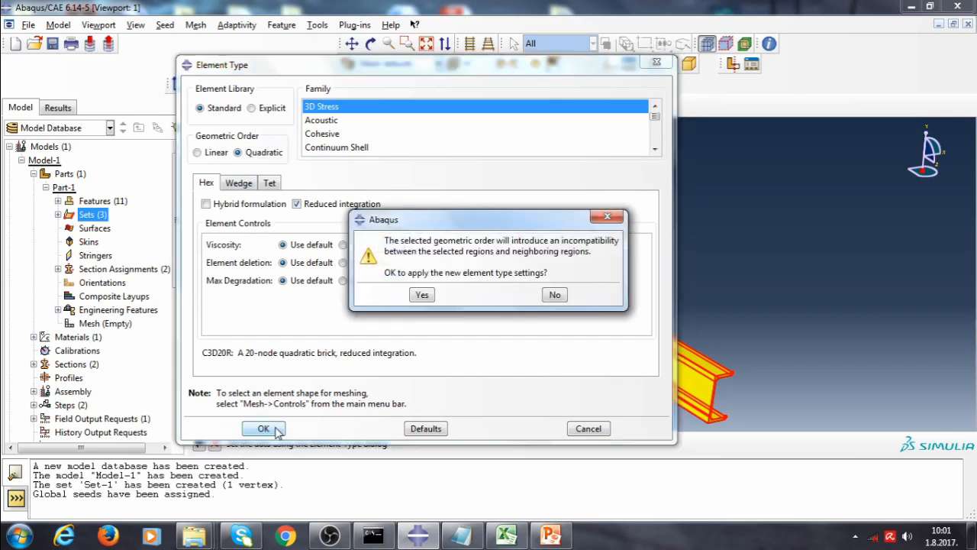
pyautogui.click(421, 295)
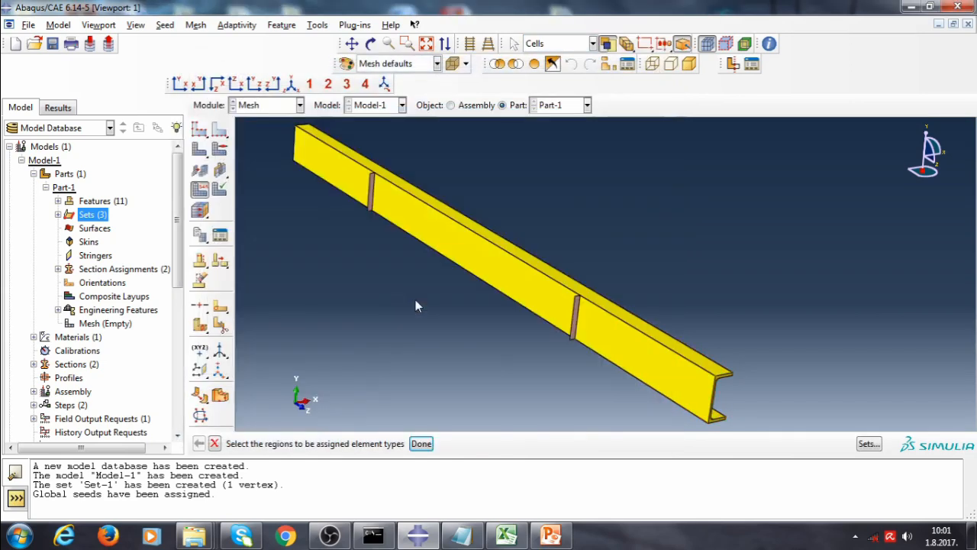
pyautogui.click(421, 444)
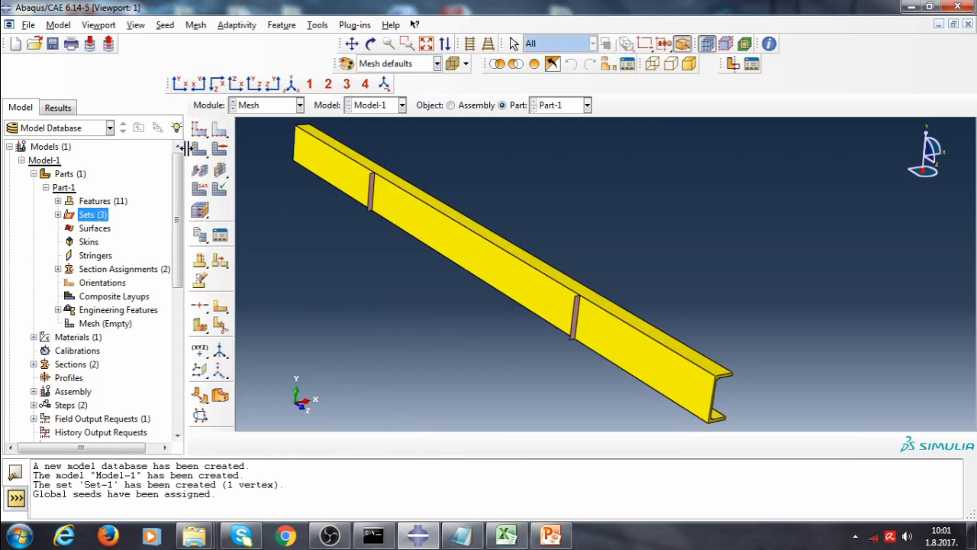
# Mesh the part, accepting the shell-to-solid coupling notice
pyautogui.click(200, 170)
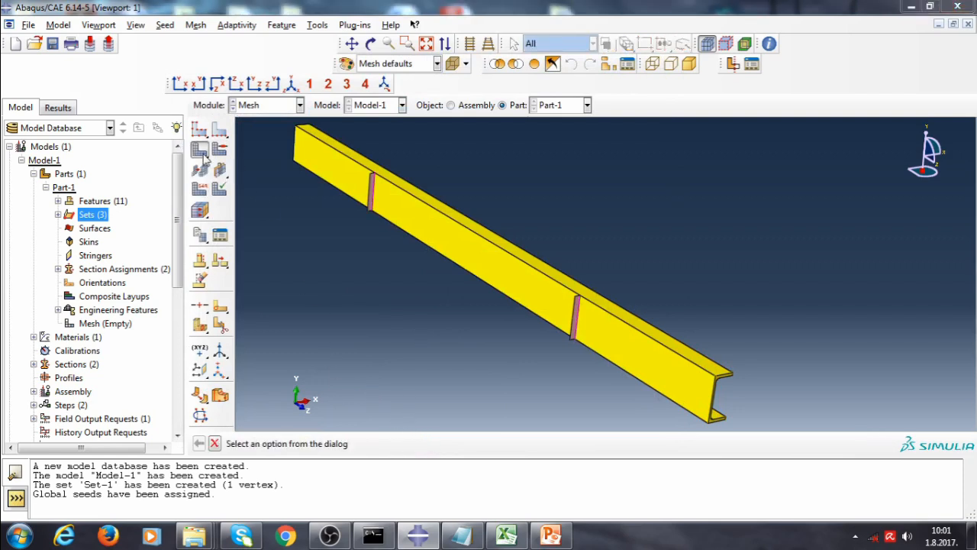
pyautogui.moveTo(136, 98); pyautogui.dragTo(382, 204)
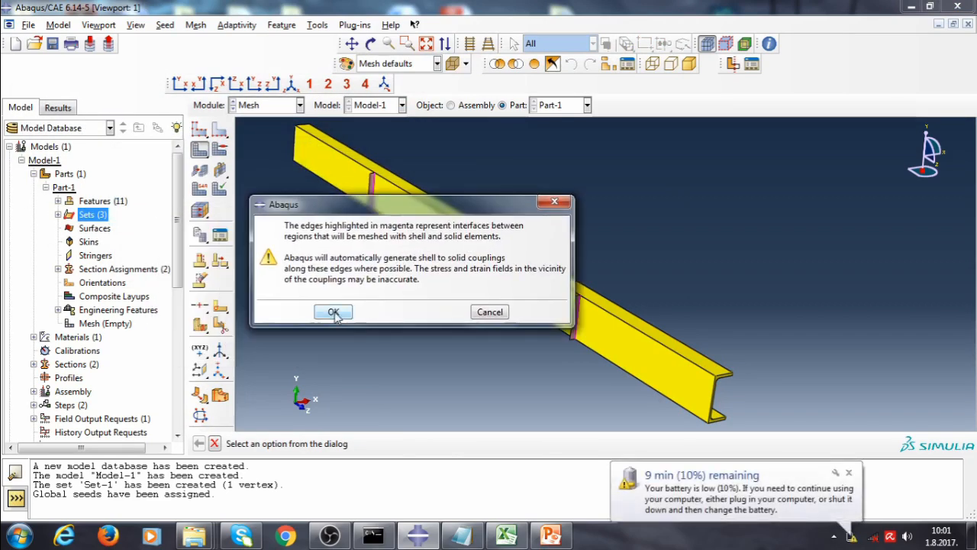
pyautogui.click(334, 313)
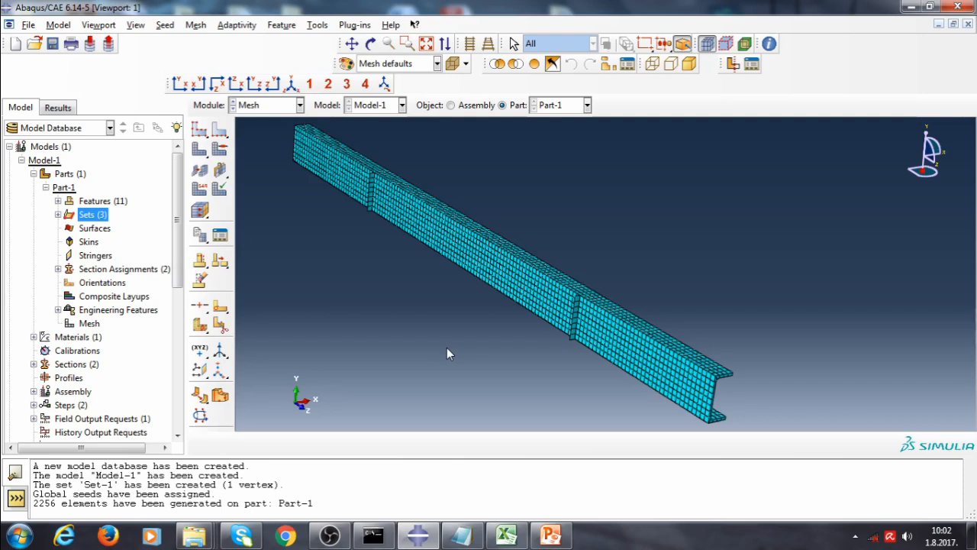
# Copy Model-1 as a new model named Model-2
pyautogui.press('XF86MonBrightnessUp')
pyautogui.click(22, 160)
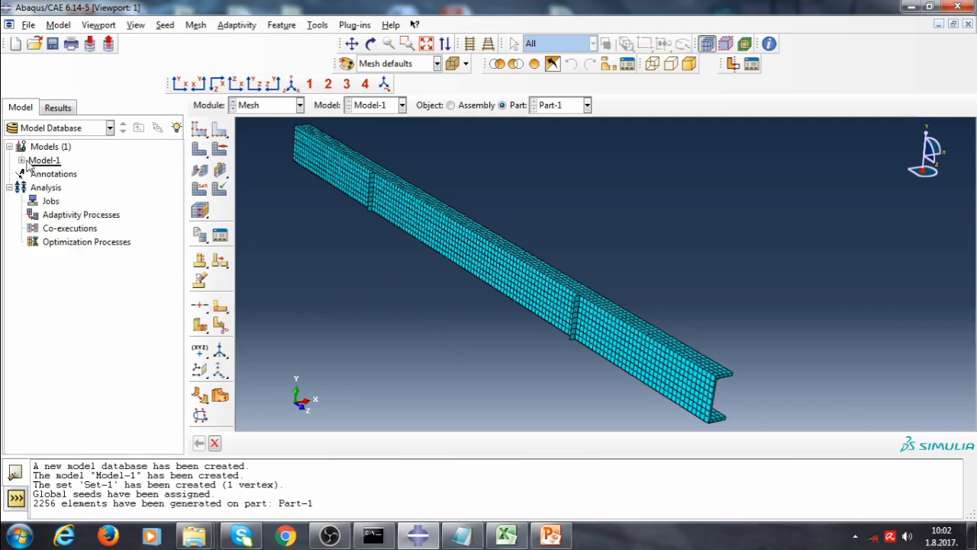
pyautogui.rightClick(36, 160)
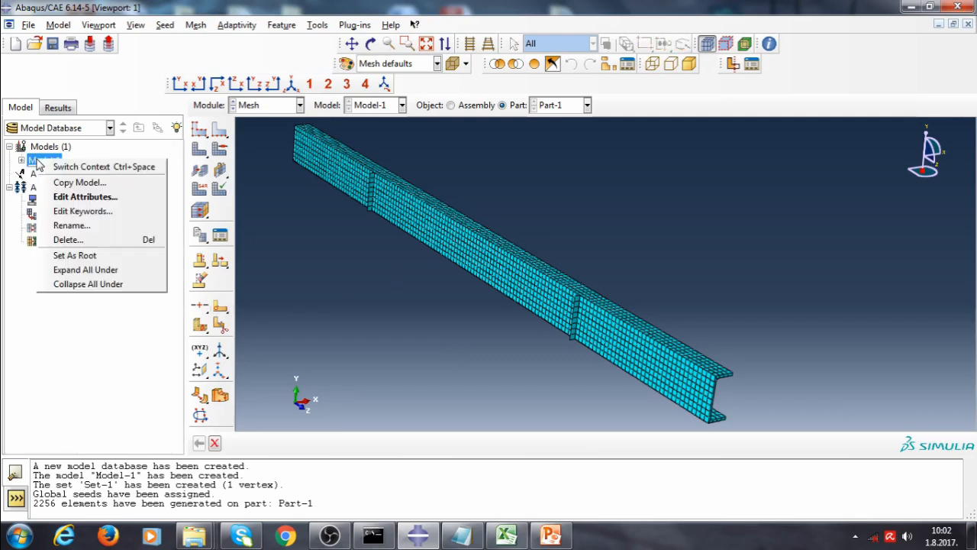
pyautogui.click(80, 184)
pyautogui.moveTo(42, 113); pyautogui.dragTo(84, 109)
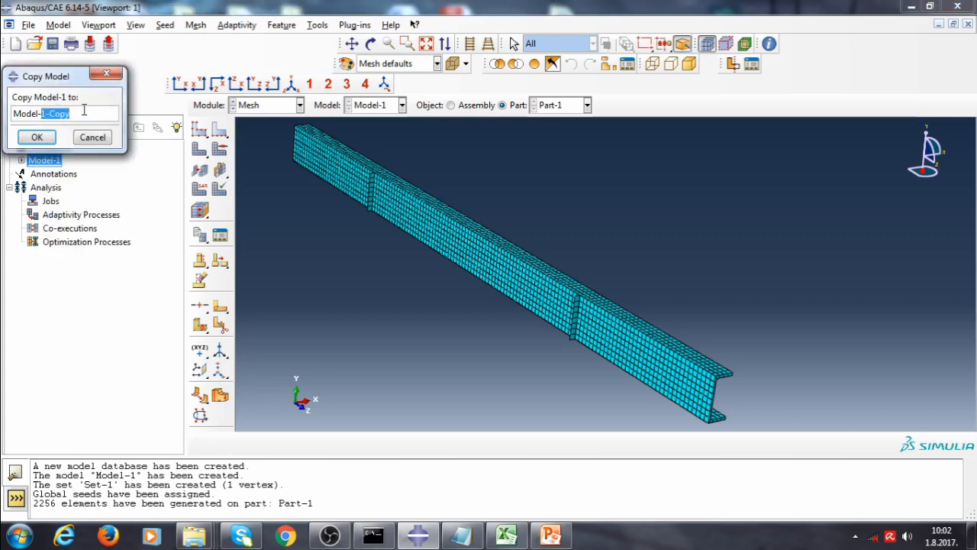
pyautogui.write('2')
pyautogui.click(36, 137)
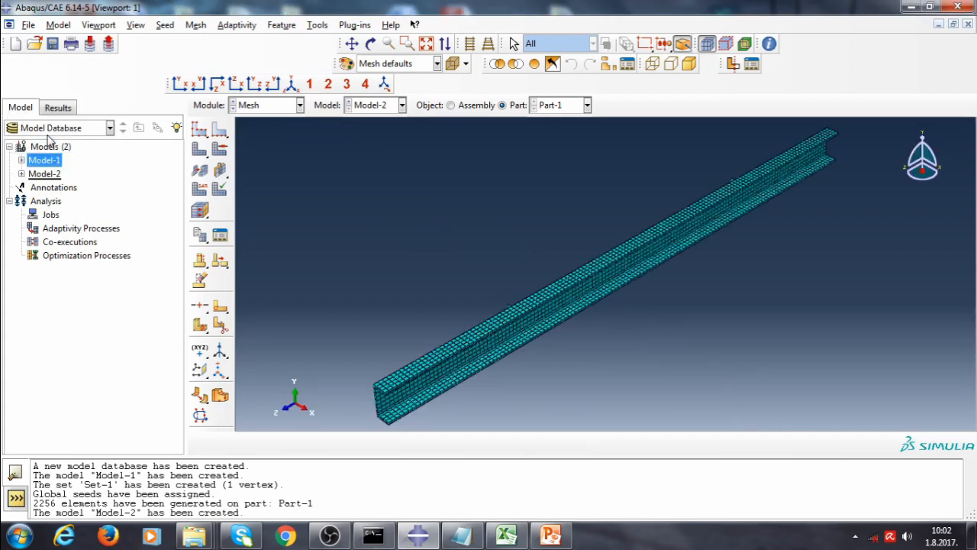
# Switch back to Model-1 and expand its model tree to review its items
pyautogui.click(374, 105)
pyautogui.click(361, 120)
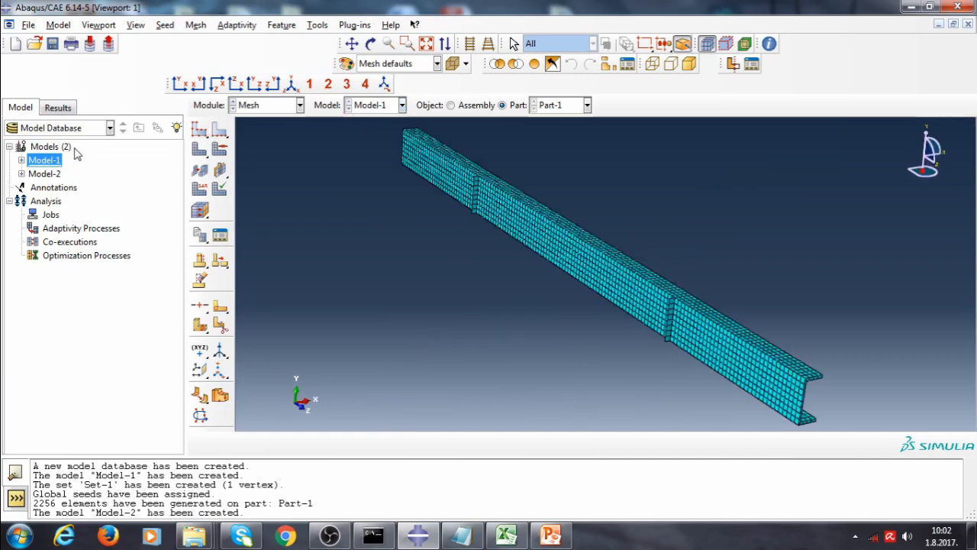
pyautogui.click(22, 160)
pyautogui.moveTo(178, 178); pyautogui.dragTo(185, 293)
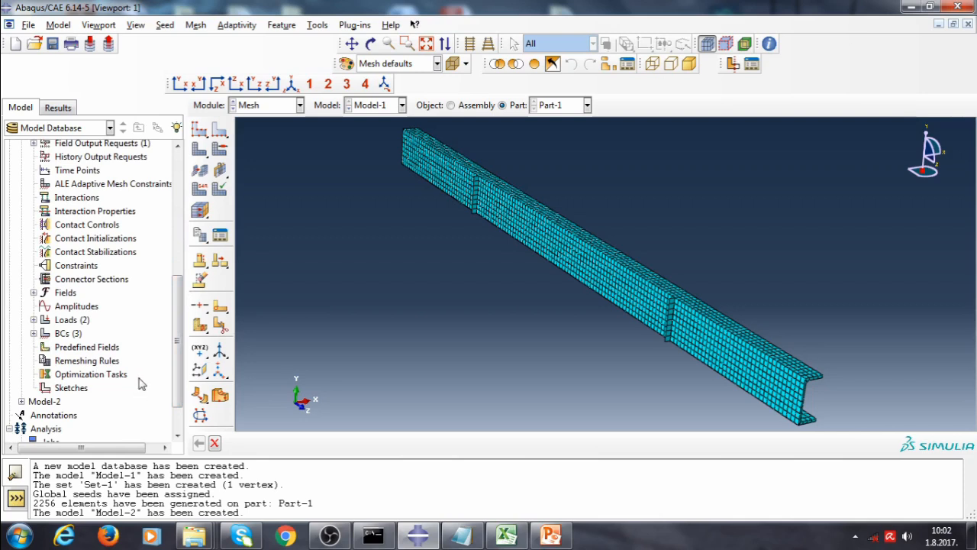
# Create a job named Job-1 for Model-1, keeping the default full-analysis submission settings
pyautogui.moveTo(177, 340); pyautogui.dragTo(178, 360)
pyautogui.rightClick(45, 394)
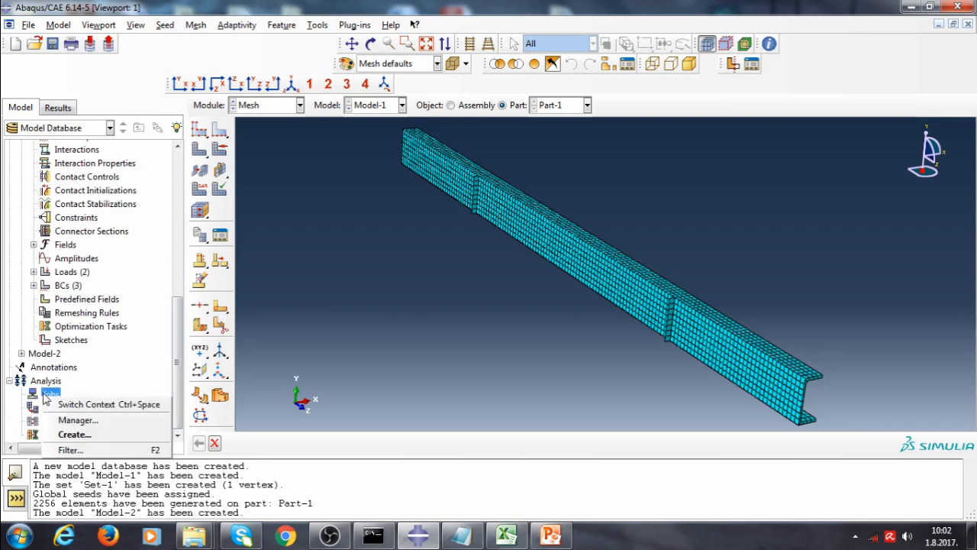
pyautogui.click(85, 433)
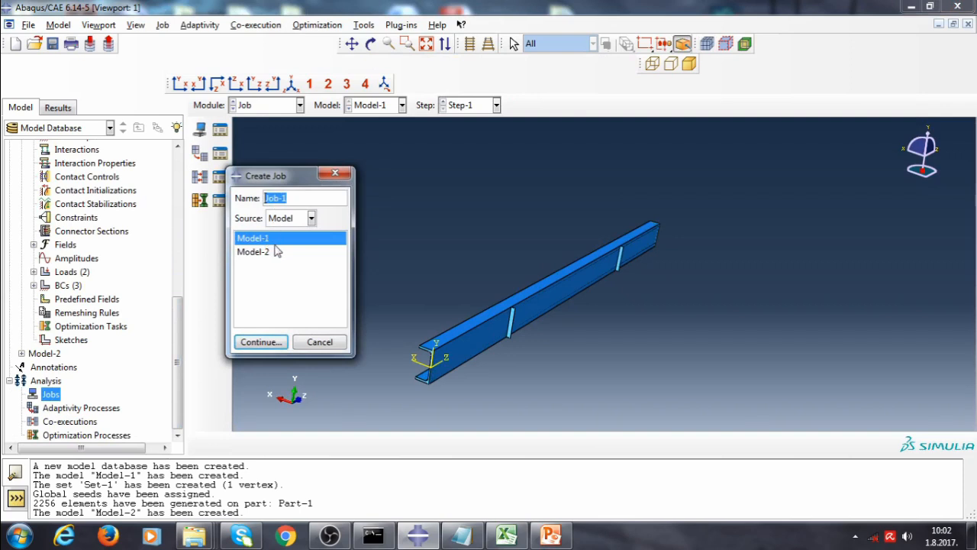
pyautogui.click(258, 344)
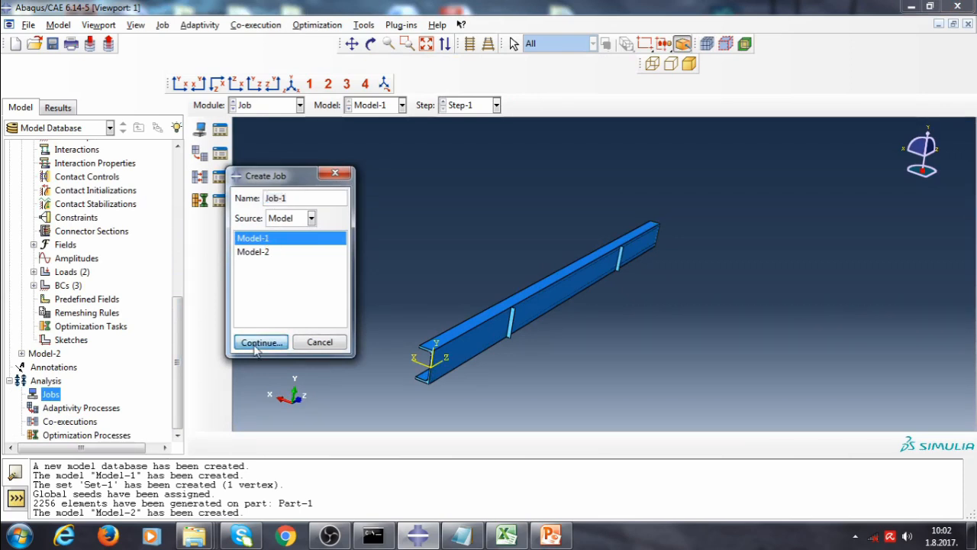
pyautogui.click(374, 430)
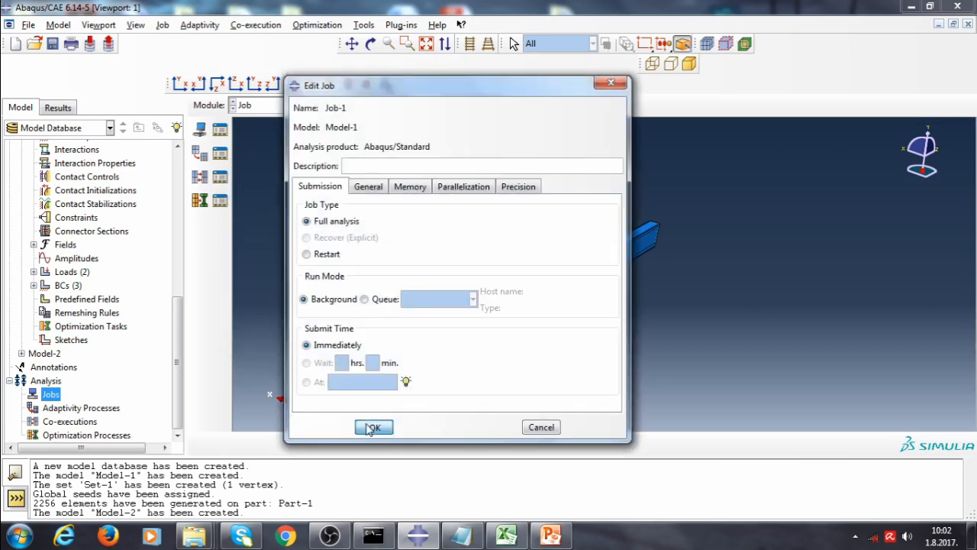
# Edit Model-1's input keywords to add a *NODE FILE request for U after the field output request
pyautogui.moveTo(177, 374); pyautogui.dragTo(167, 235)
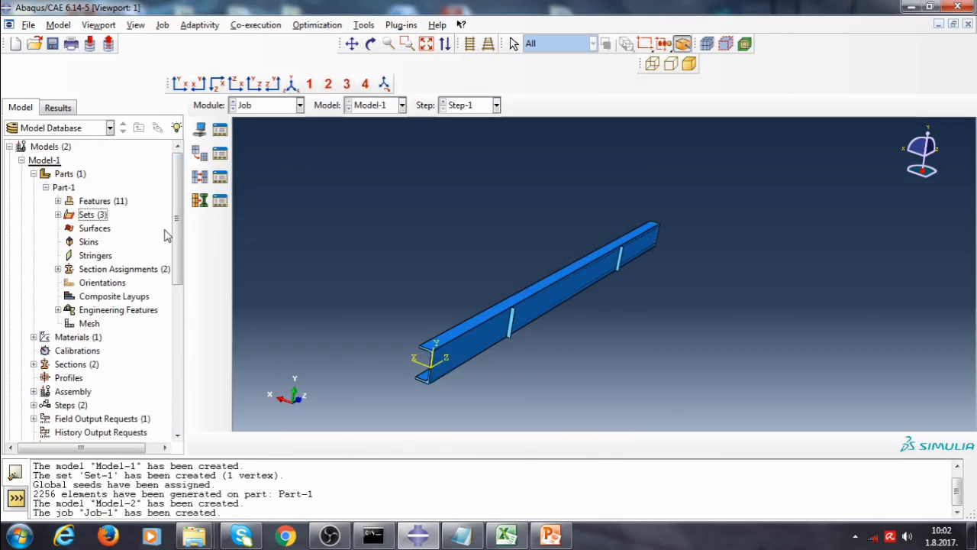
pyautogui.rightClick(50, 165)
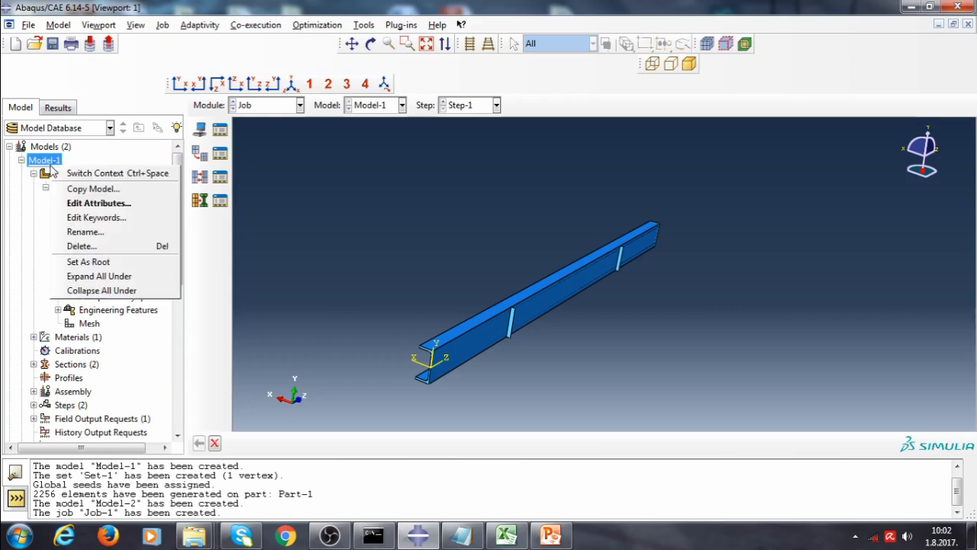
pyautogui.click(107, 217)
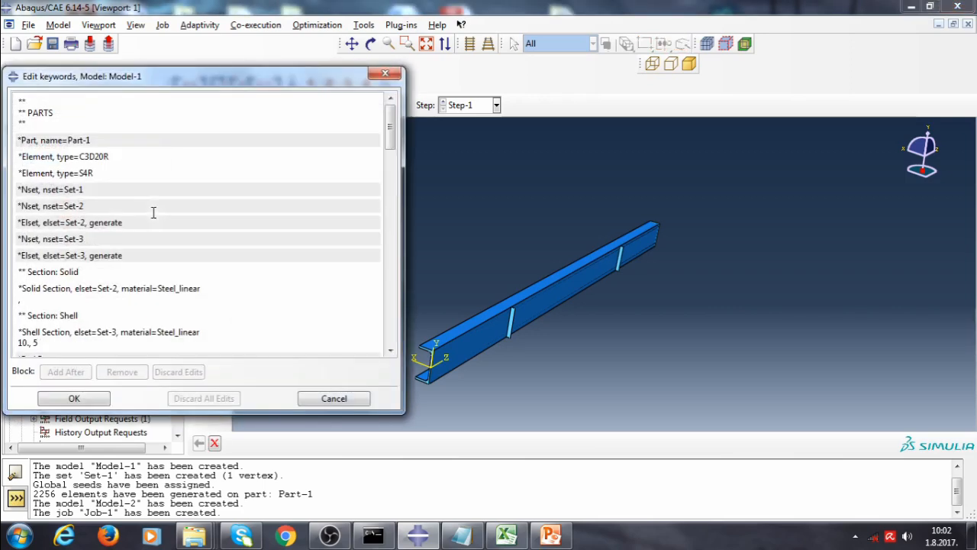
pyautogui.moveTo(387, 137); pyautogui.dragTo(388, 328)
pyautogui.moveTo(246, 83); pyautogui.dragTo(374, 53)
pyautogui.click(307, 301)
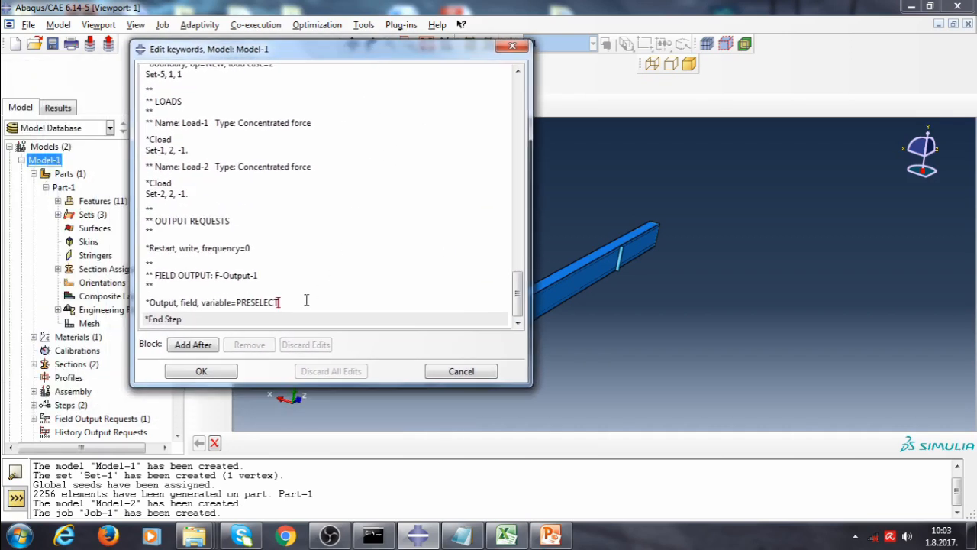
pyautogui.press('Return')
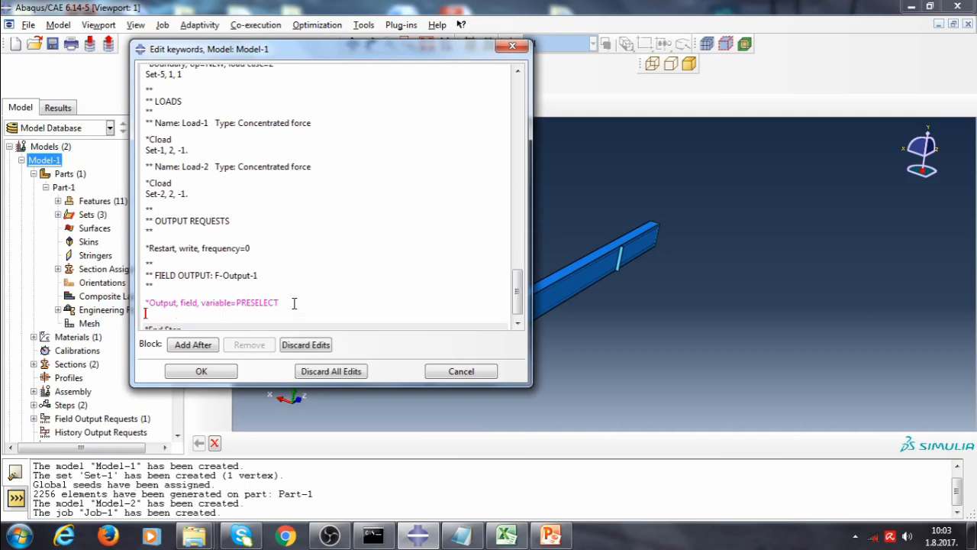
pyautogui.scroll(-1, 226, 304)
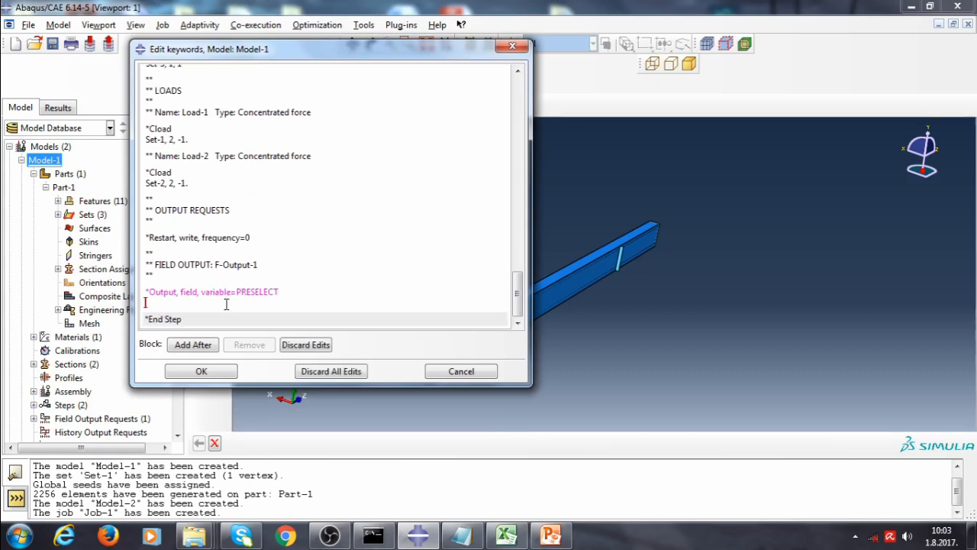
pyautogui.write('*N')
pyautogui.write('ODE FILE')
pyautogui.press('Return')
pyautogui.write('U')
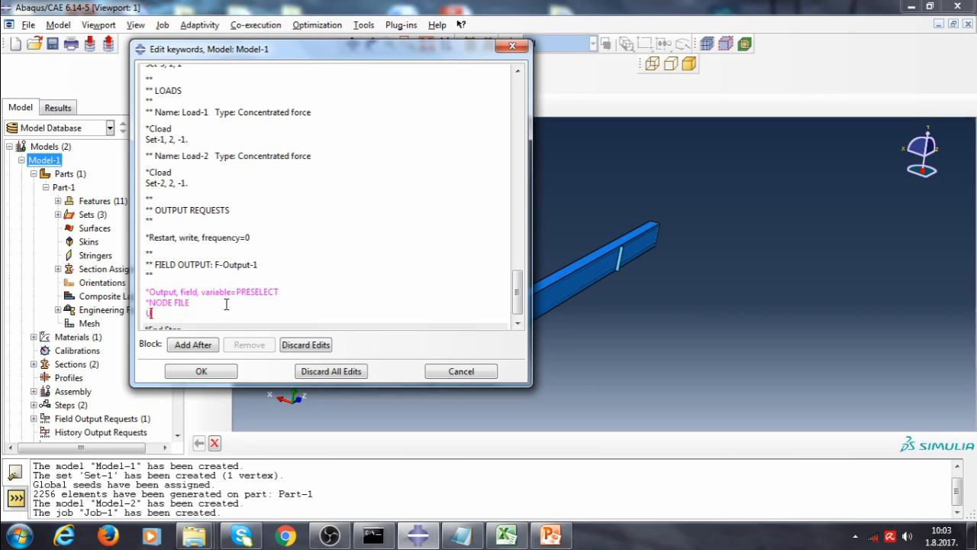
pyautogui.click(203, 372)
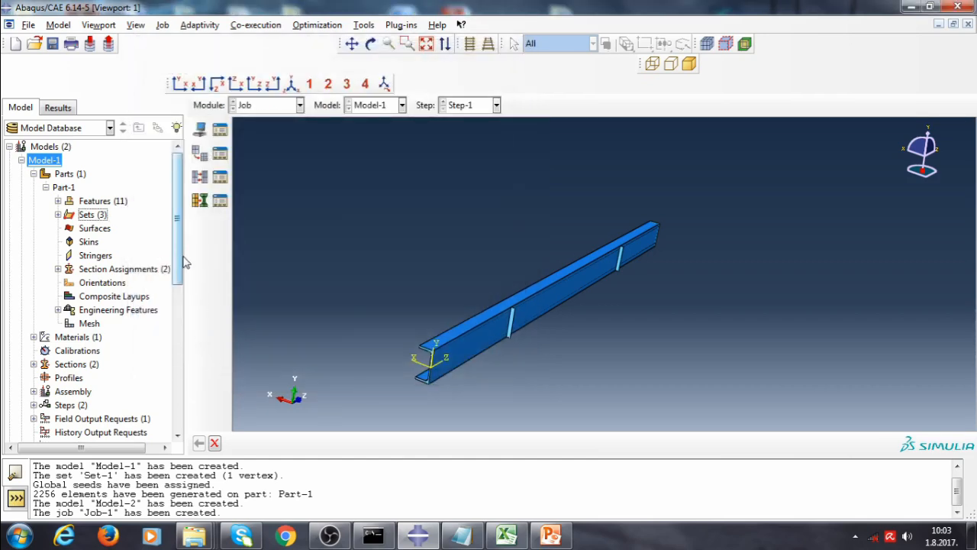
# Submit Job-1 for analysis, agreeing to overwrite the existing job files
pyautogui.moveTo(183, 262); pyautogui.dragTo(179, 397)
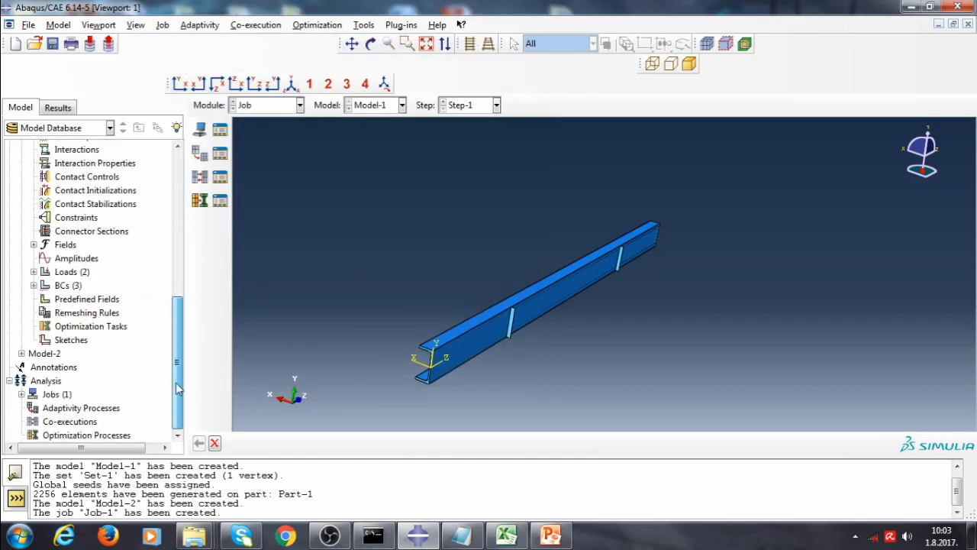
pyautogui.click(21, 394)
pyautogui.scroll(-1, 176, 361)
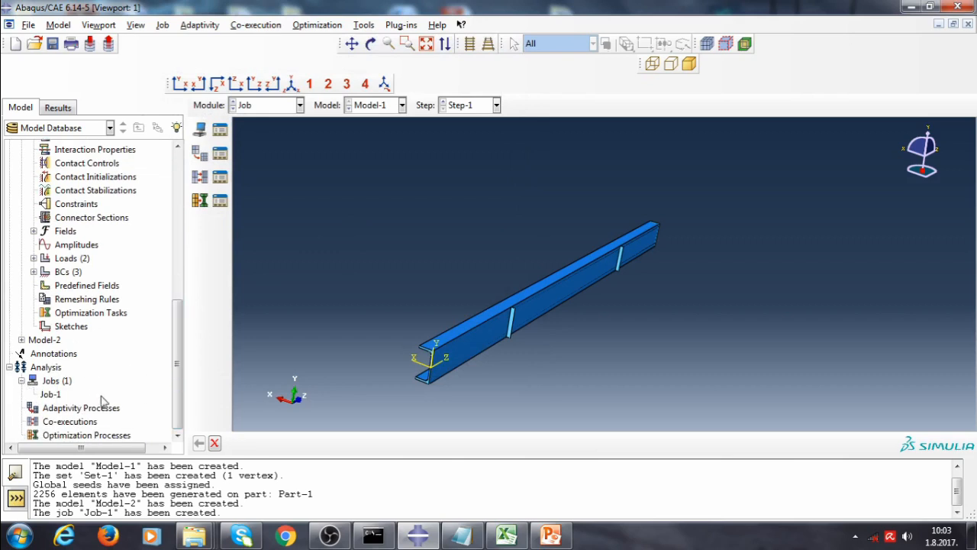
pyautogui.rightClick(50, 394)
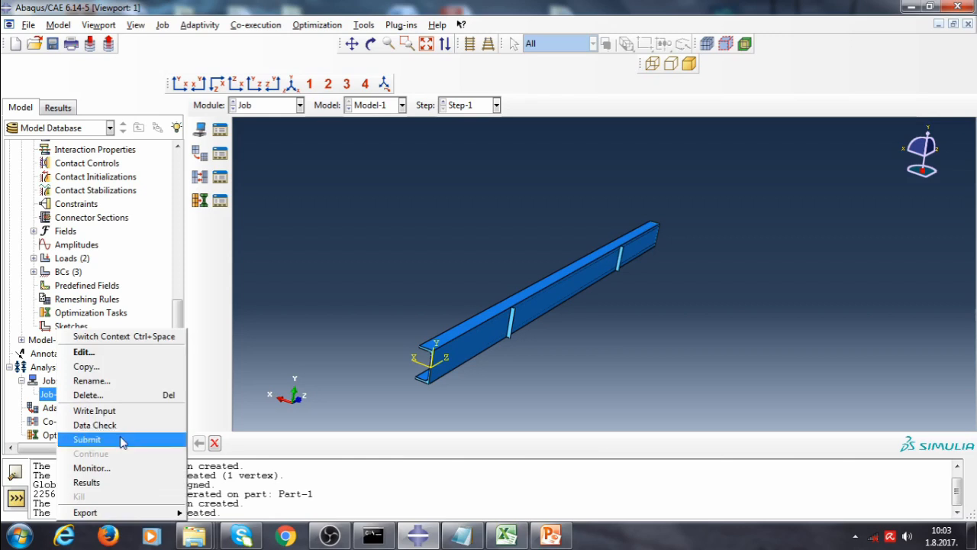
pyautogui.click(87, 440)
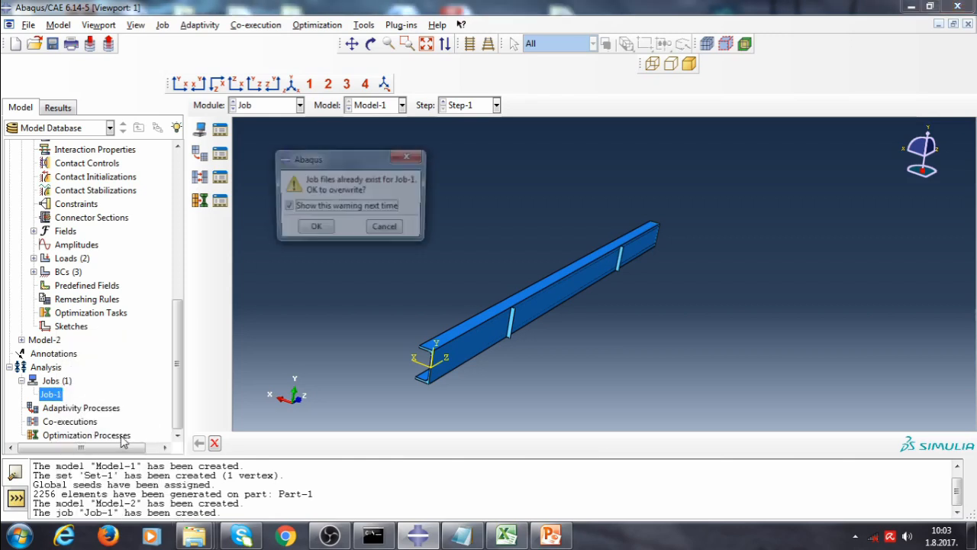
pyautogui.click(326, 233)
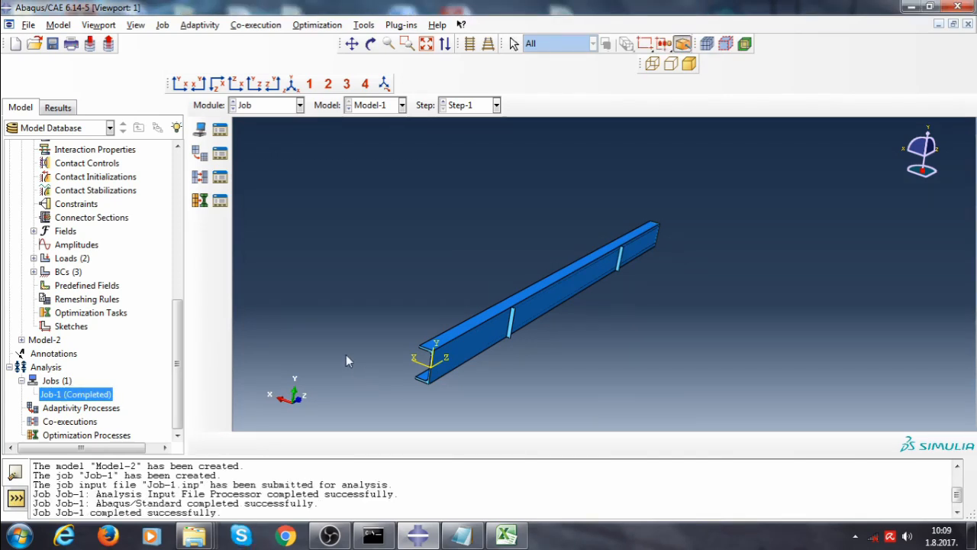
# Open Job-1's results and step through the buckling mode shapes and base state
pyautogui.rightClick(91, 395)
pyautogui.click(123, 483)
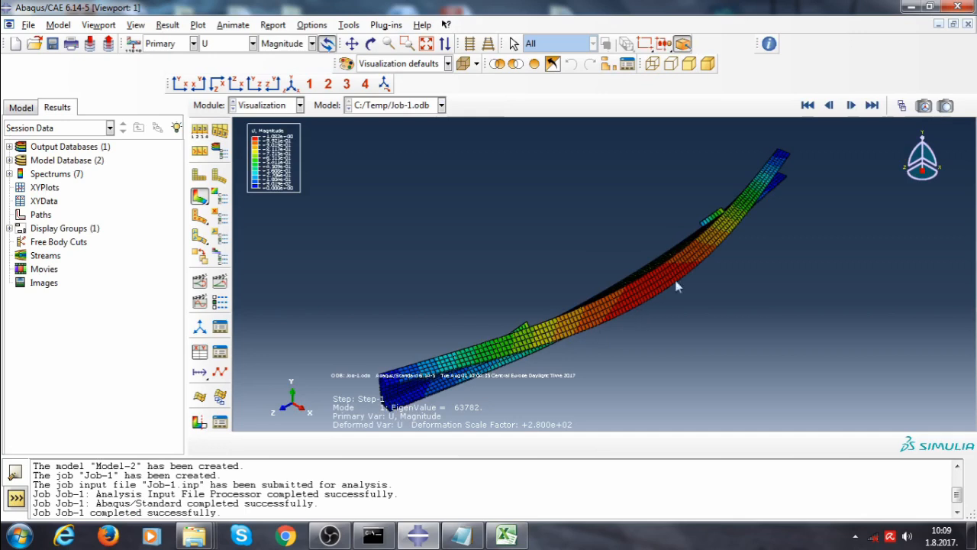
pyautogui.click(855, 112)
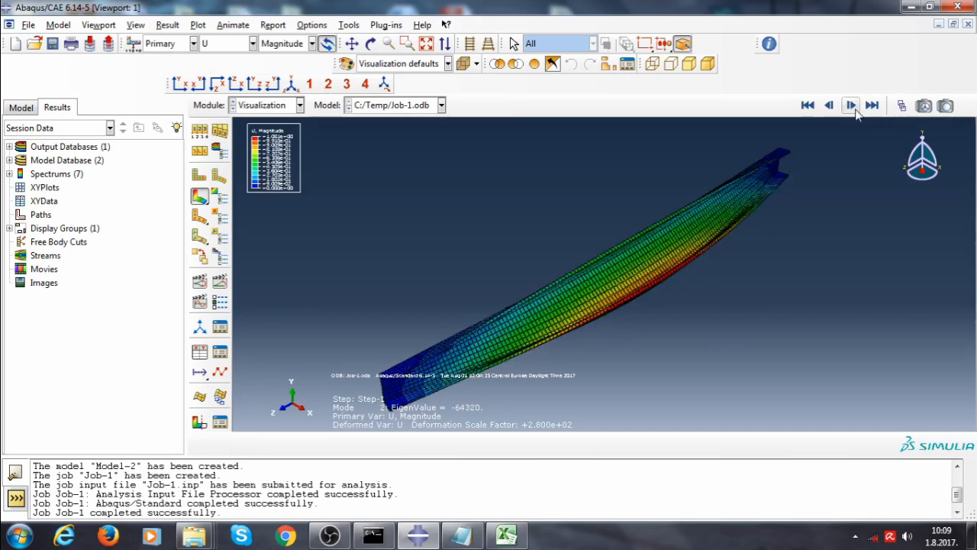
pyautogui.click(856, 111)
pyautogui.click(855, 111)
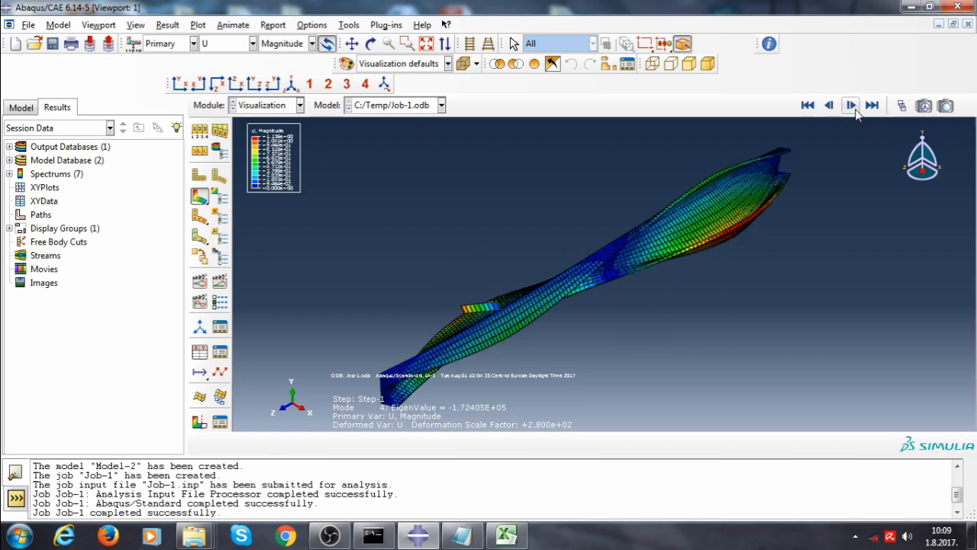
pyautogui.click(856, 112)
pyautogui.click(808, 106)
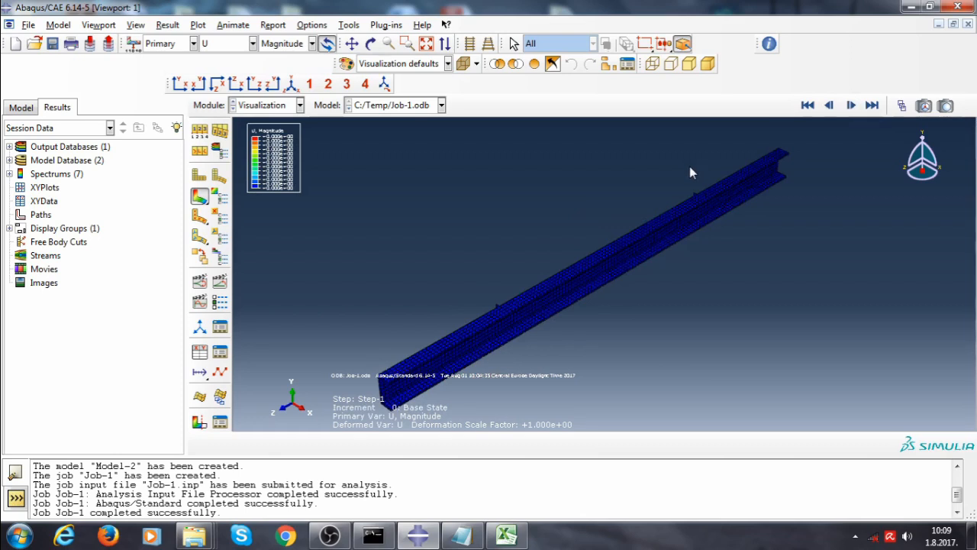
pyautogui.scroll(-1, 564, 314)
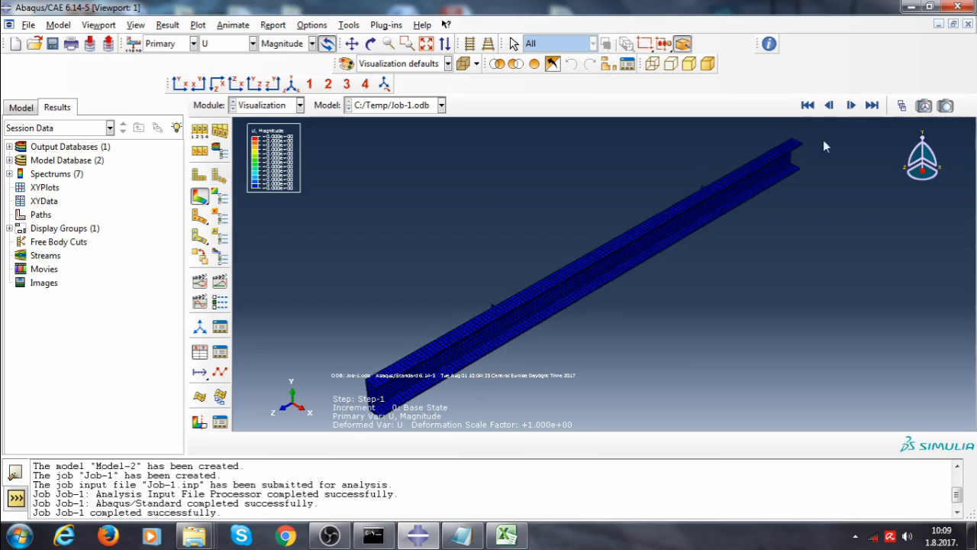
pyautogui.click(853, 107)
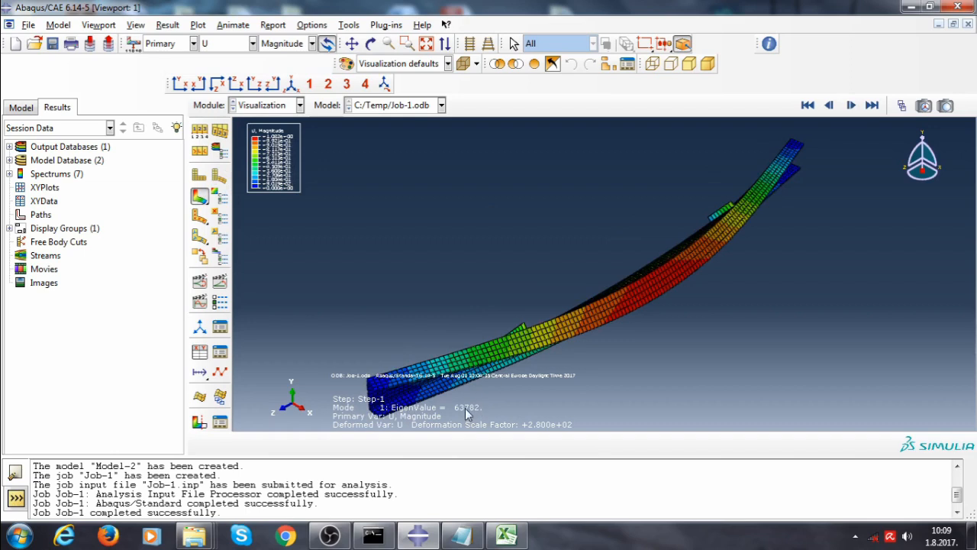
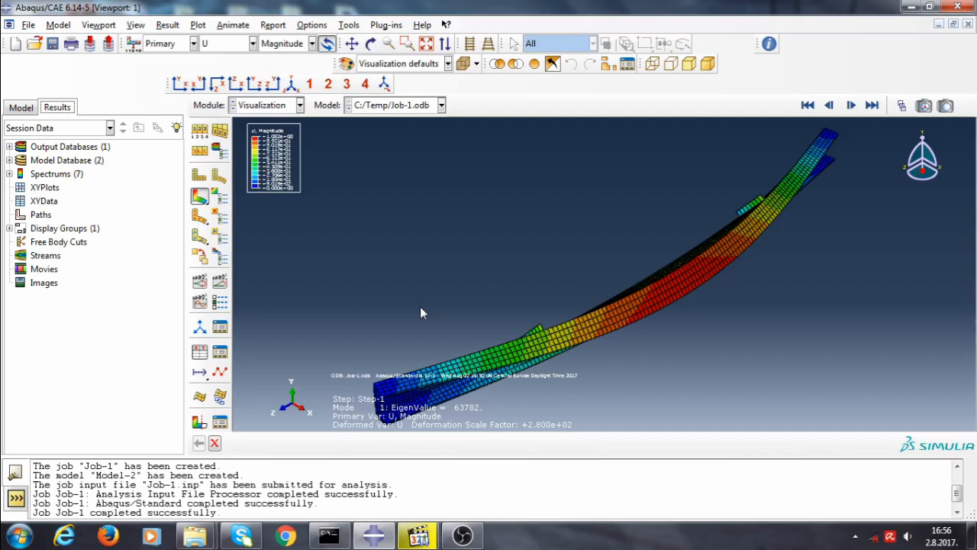
# Make Model-2 the current model and switch to the Property module
pyautogui.click(23, 109)
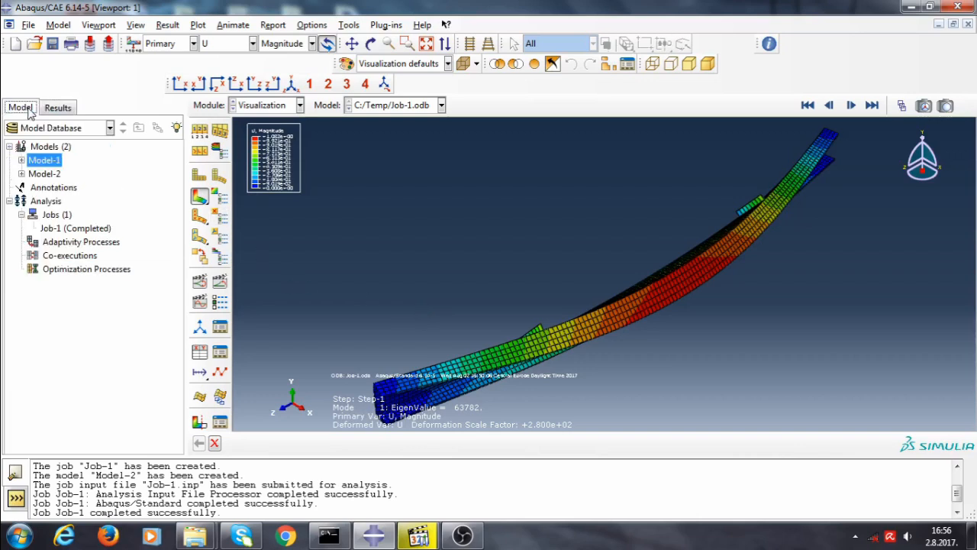
pyautogui.click(22, 175)
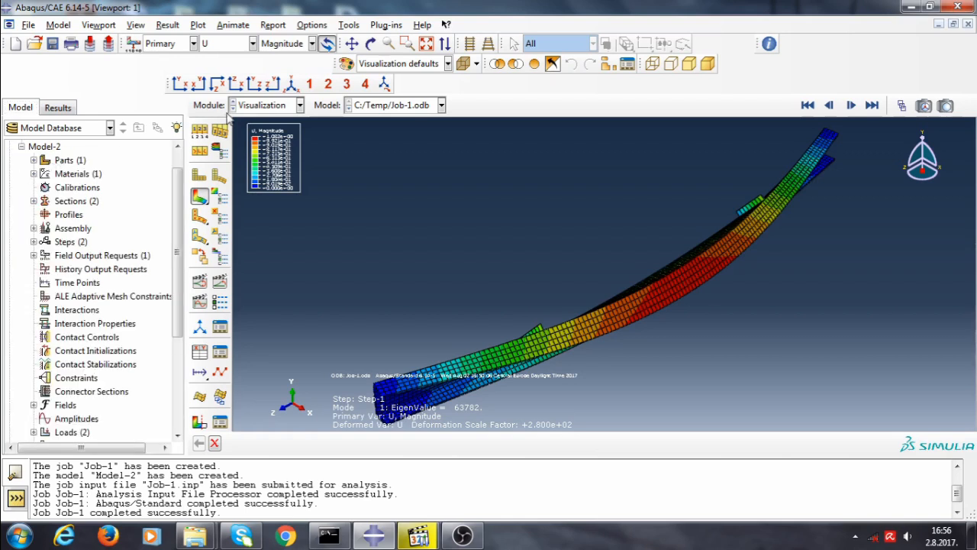
pyautogui.click(289, 106)
pyautogui.click(287, 120)
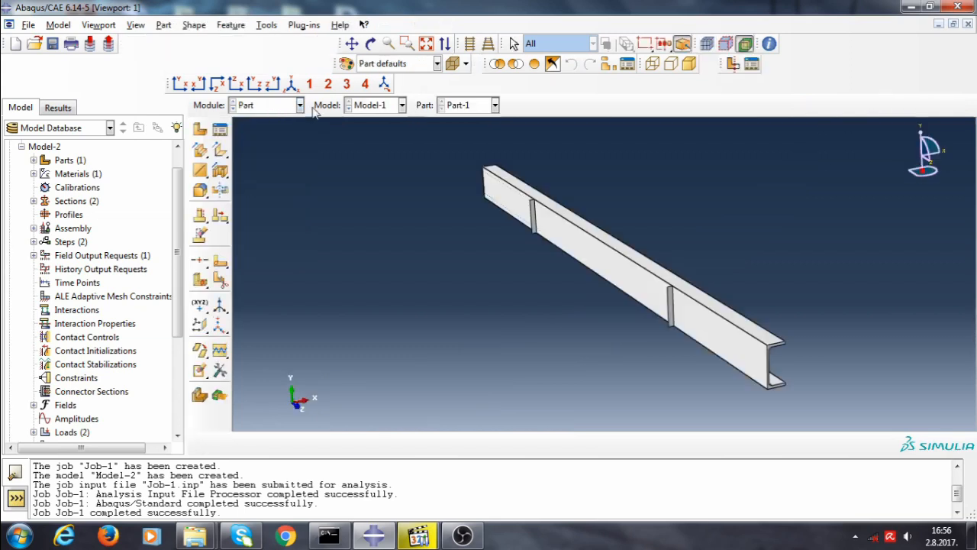
pyautogui.click(401, 105)
pyautogui.click(390, 134)
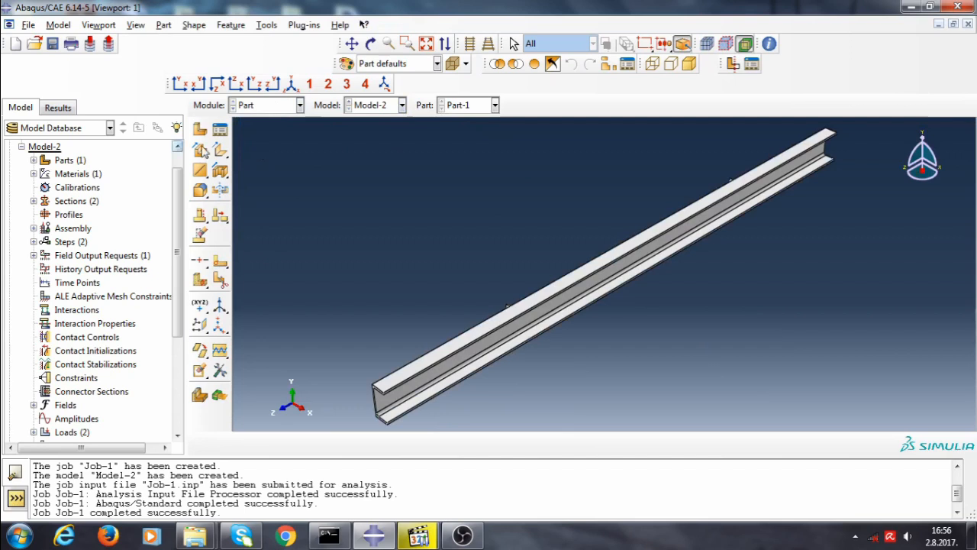
pyautogui.click(256, 111)
pyautogui.click(267, 136)
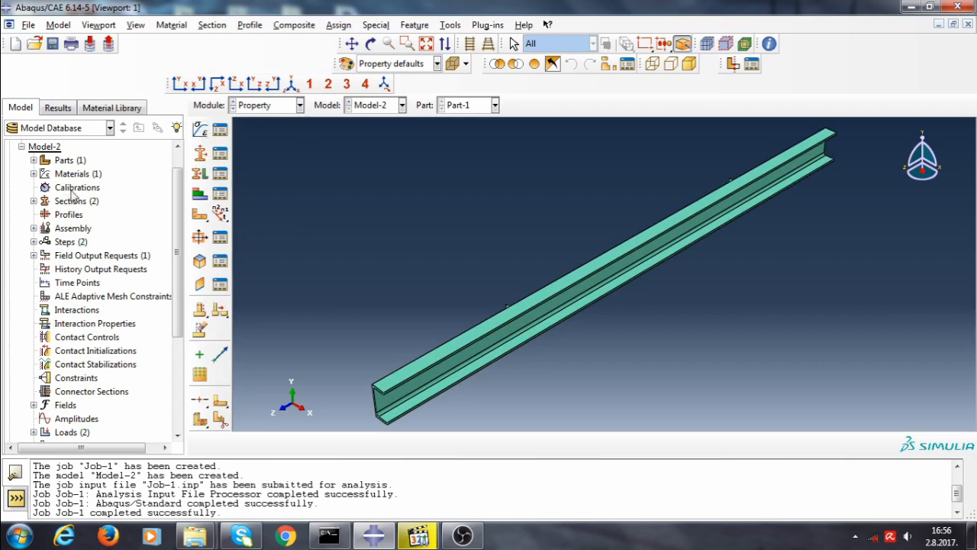
# Delete the Steel_linear material from Model-2
pyautogui.click(33, 174)
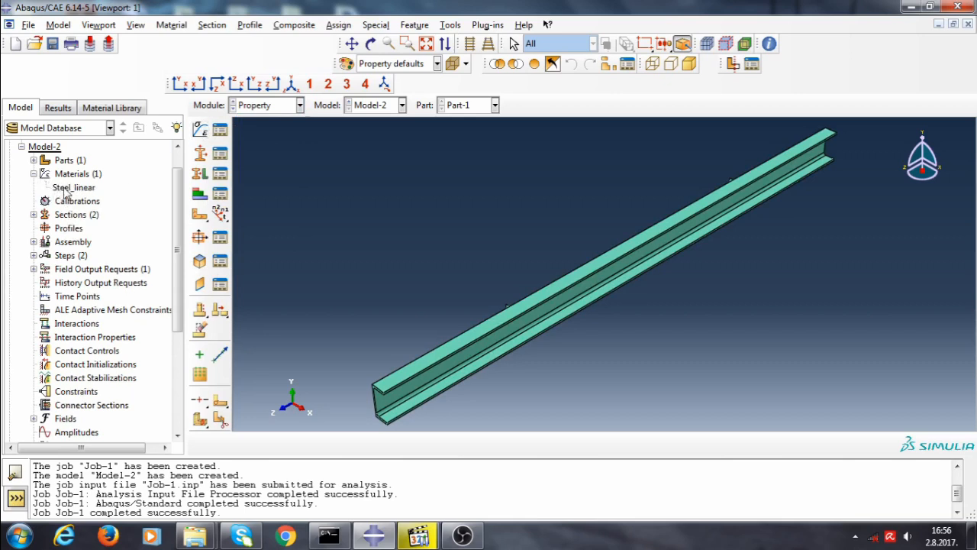
pyautogui.rightClick(69, 189)
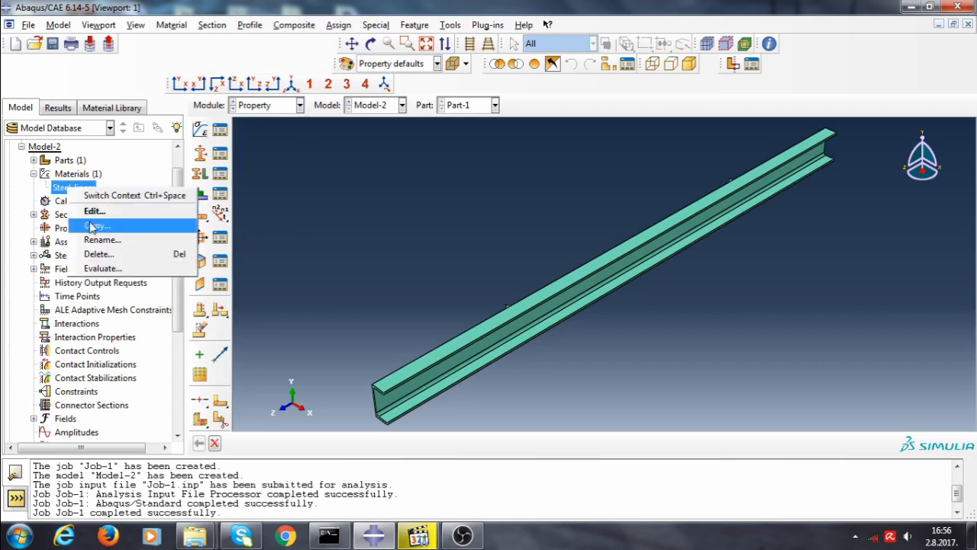
pyautogui.click(121, 255)
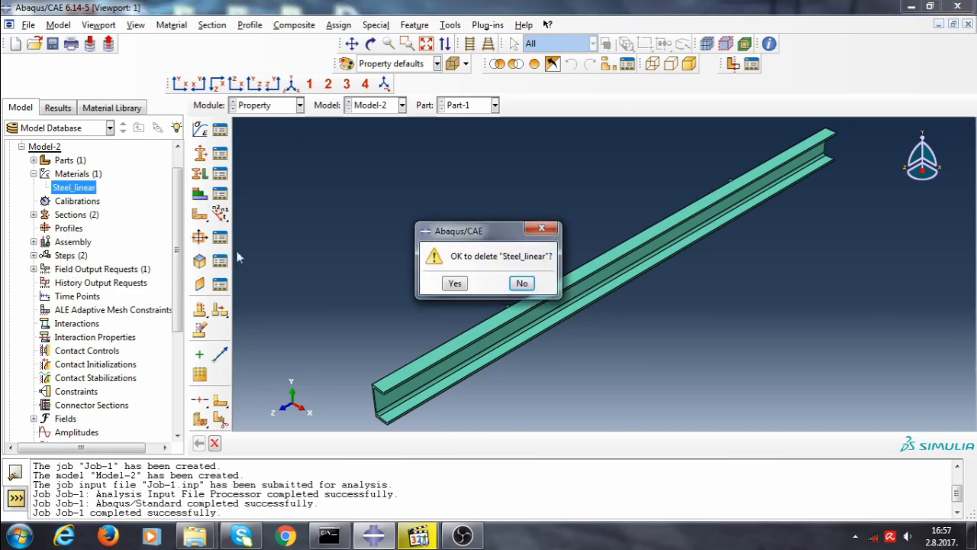
pyautogui.click(455, 283)
# Create a material named Steel_nonlinear with elastic Young's modulus 210000 and Poisson's ratio 0.3
pyautogui.click(200, 131)
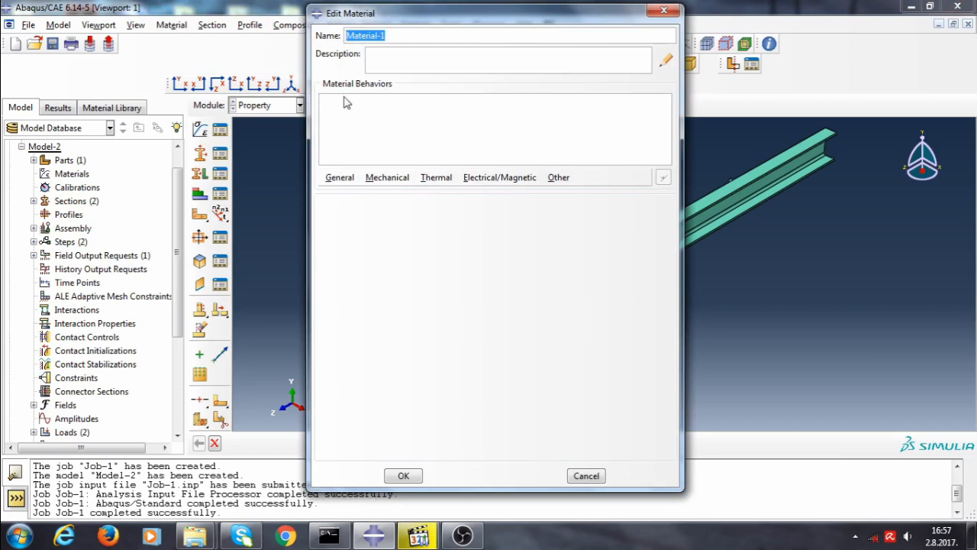
pyautogui.write('Steel_nonlinear')
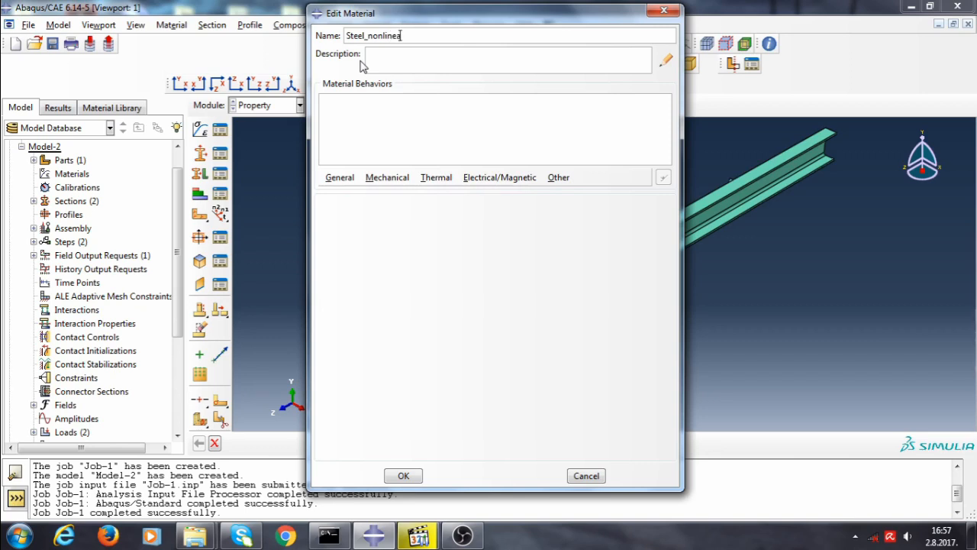
pyautogui.click(404, 180)
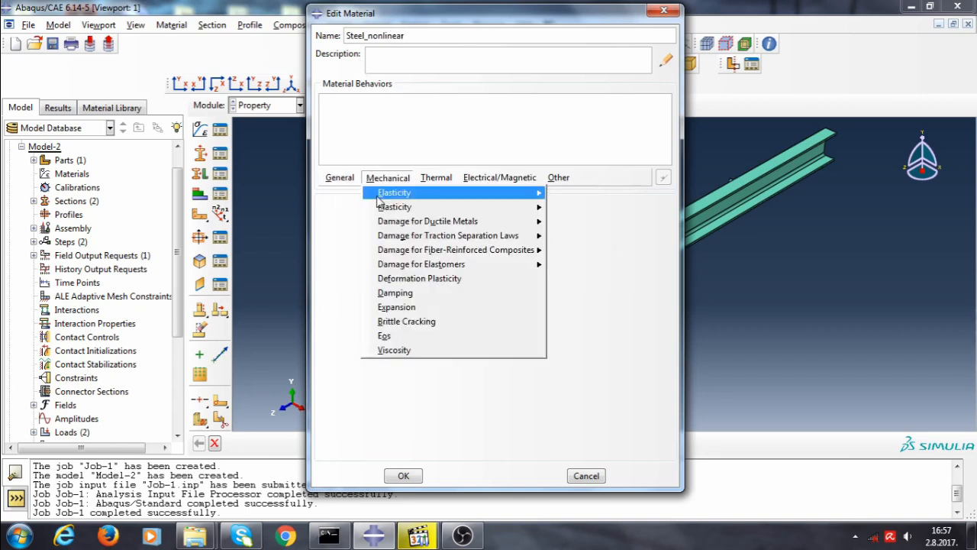
pyautogui.moveTo(497, 193)
pyautogui.click(598, 195)
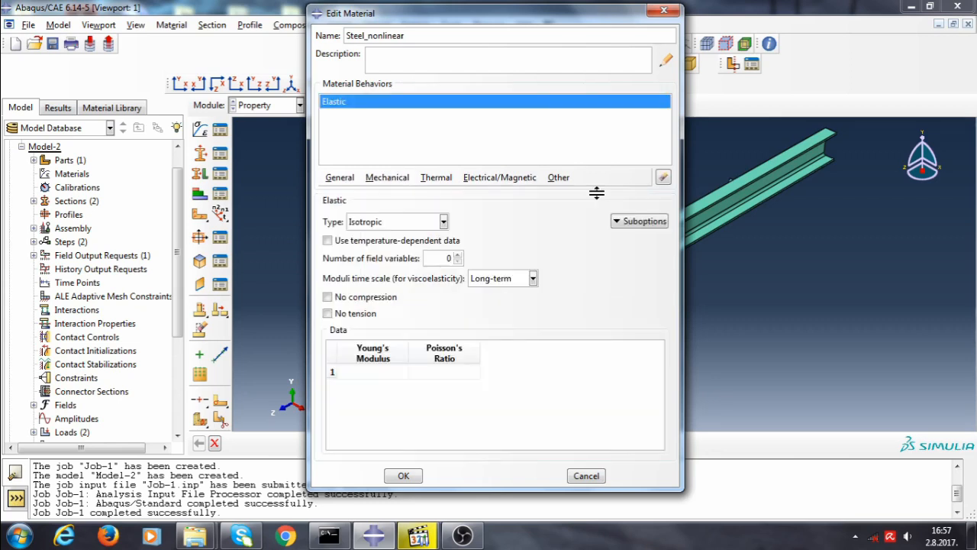
pyautogui.click(373, 371)
pyautogui.write('21')
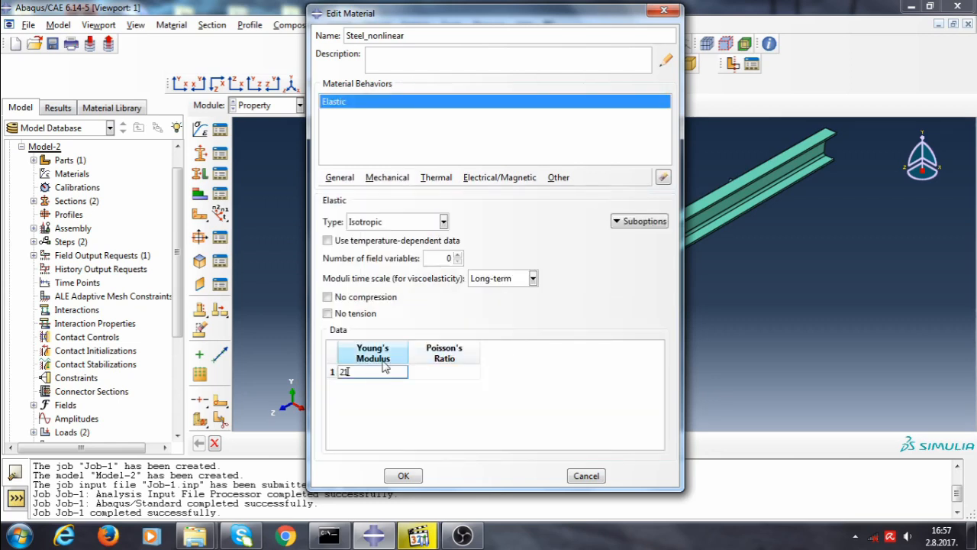
pyautogui.write('0000')
pyautogui.click(450, 372)
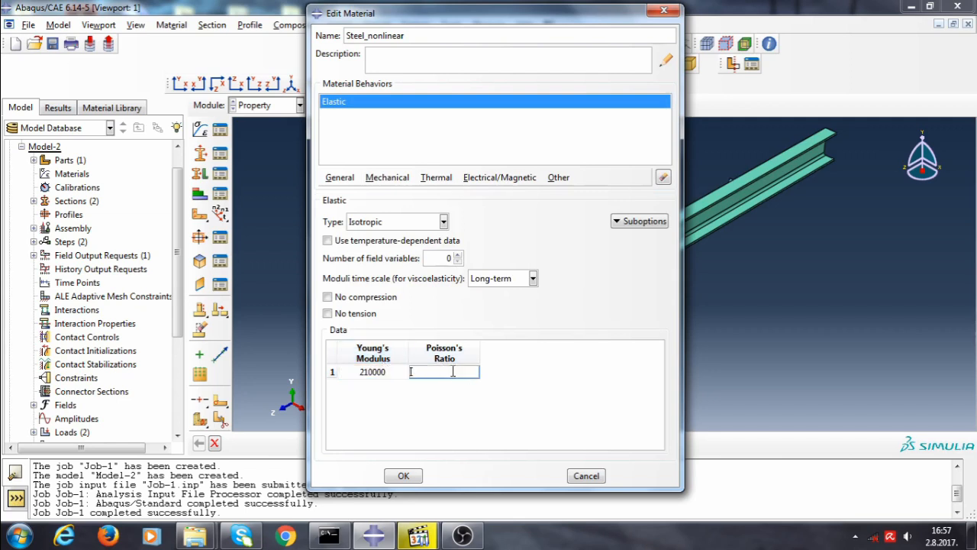
pyautogui.write('0.3')
pyautogui.press('Return')
# Add isotropic plasticity with yield stress 355 at plastic strain 0 and 510 at 0.2, then save the material
pyautogui.click(380, 180)
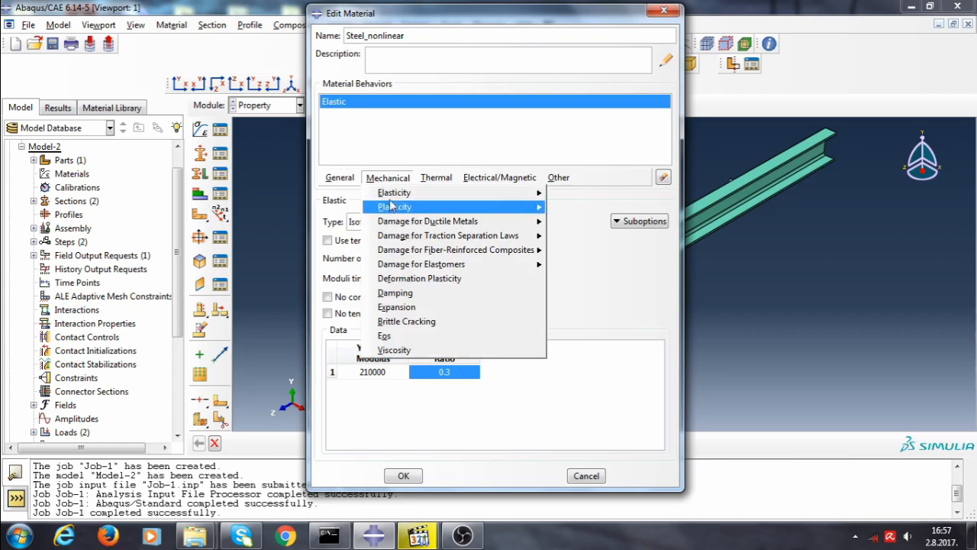
pyautogui.moveTo(395, 207)
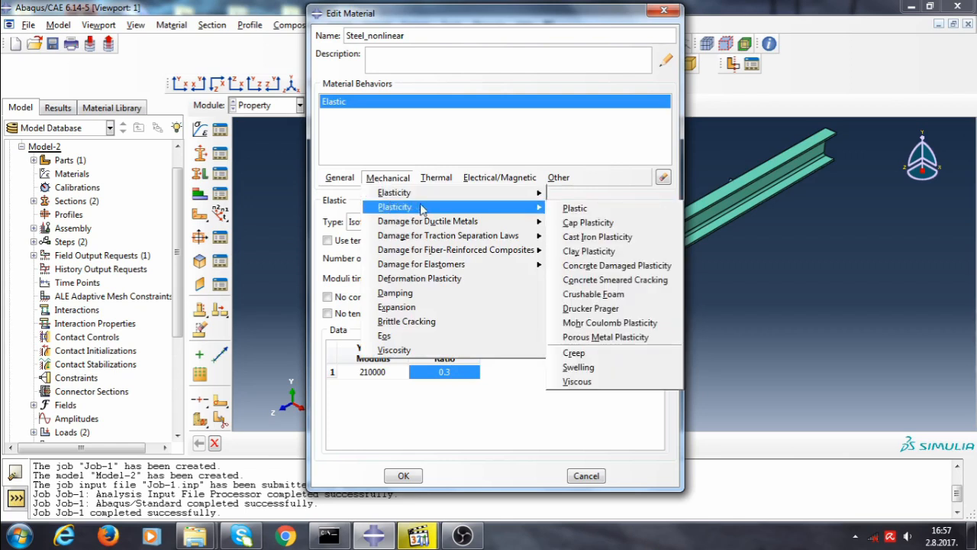
pyautogui.click(574, 208)
pyautogui.click(391, 335)
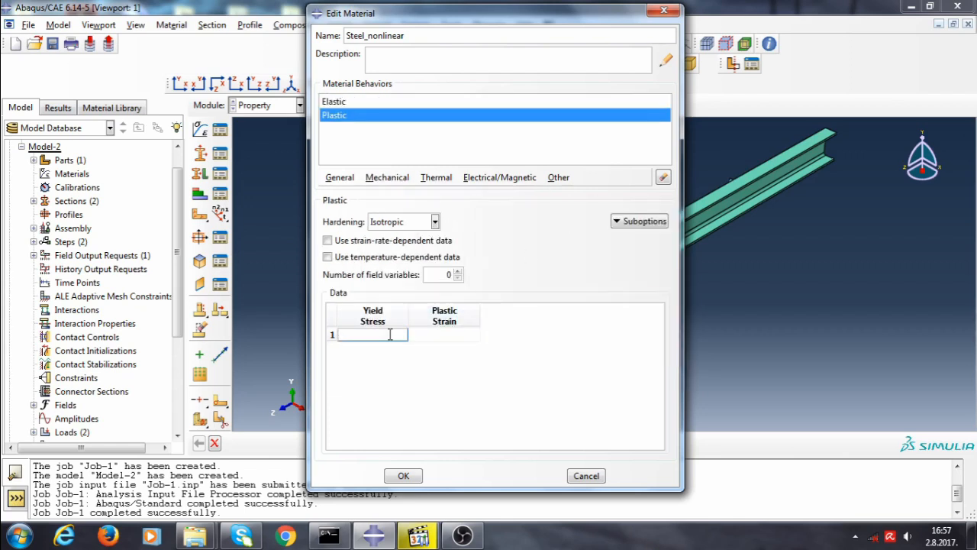
pyautogui.write('355')
pyautogui.click(431, 334)
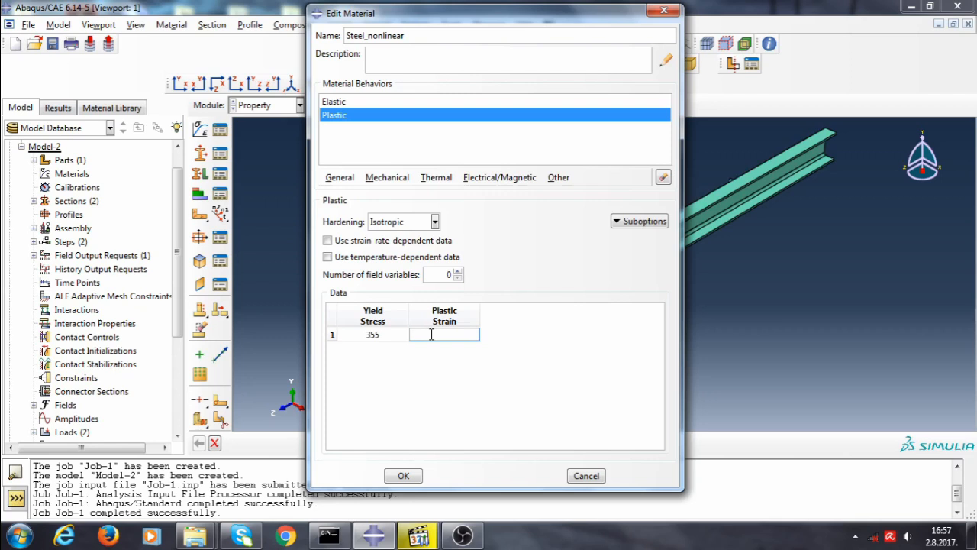
pyautogui.write('0')
pyautogui.press('Tab')
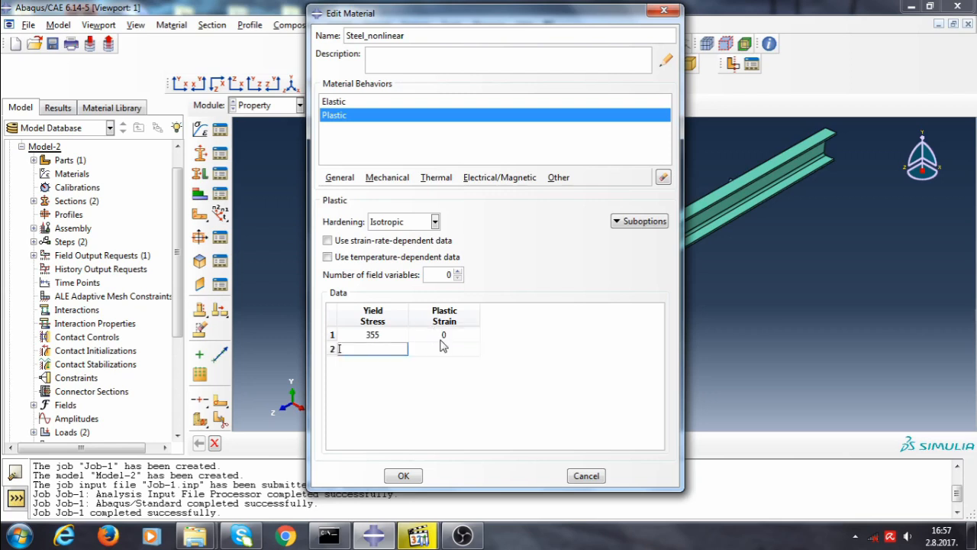
pyautogui.write('510')
pyautogui.click(417, 352)
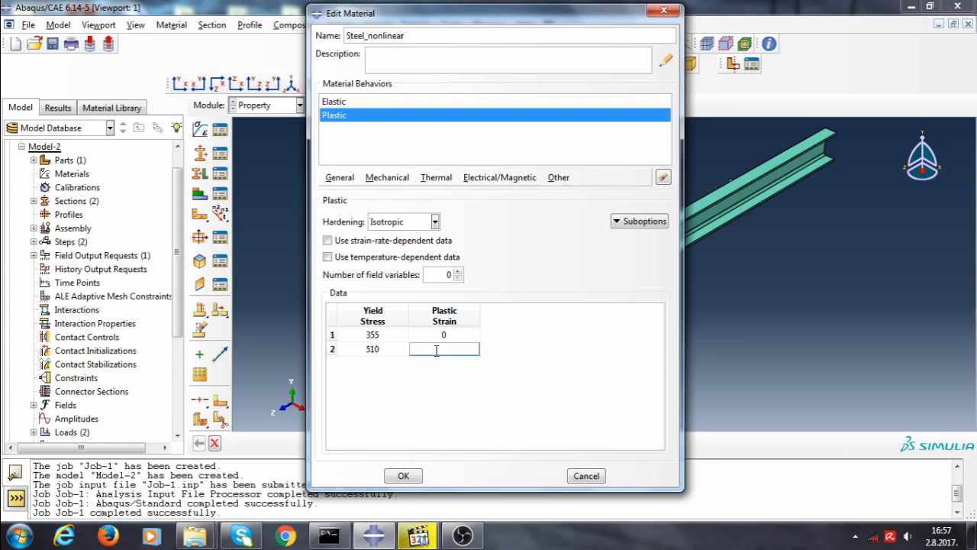
pyautogui.write('0.2')
pyautogui.press('Return')
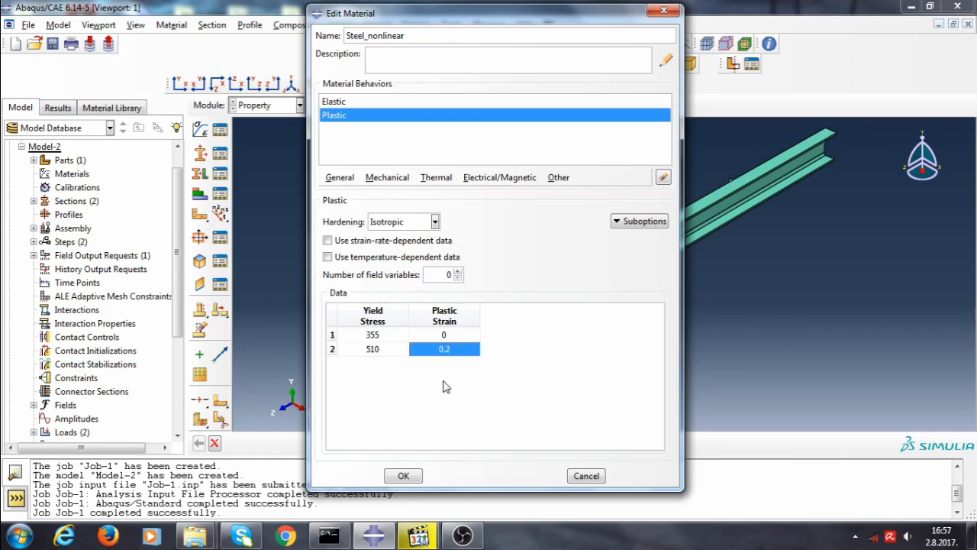
pyautogui.click(403, 476)
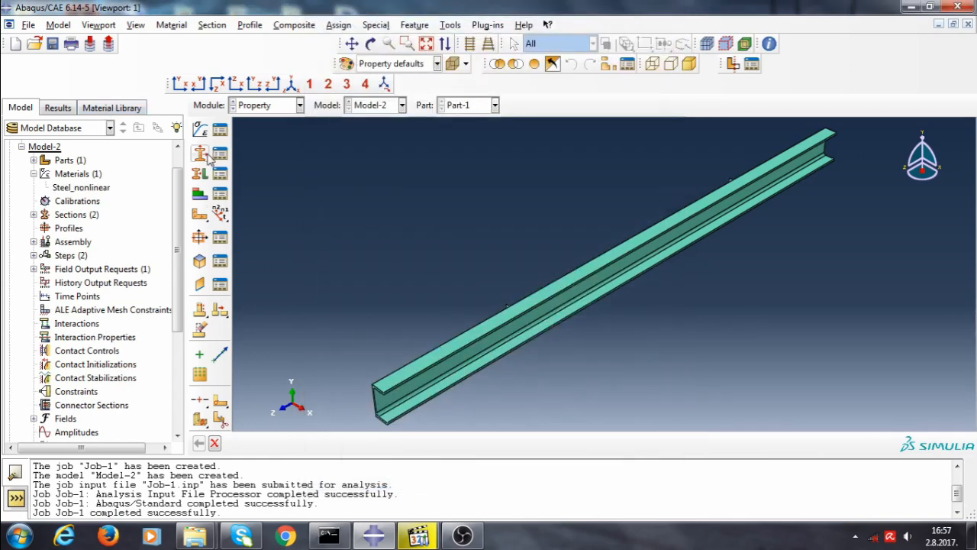
# Assign Steel_nonlinear as the material of the Shell section
pyautogui.click(33, 215)
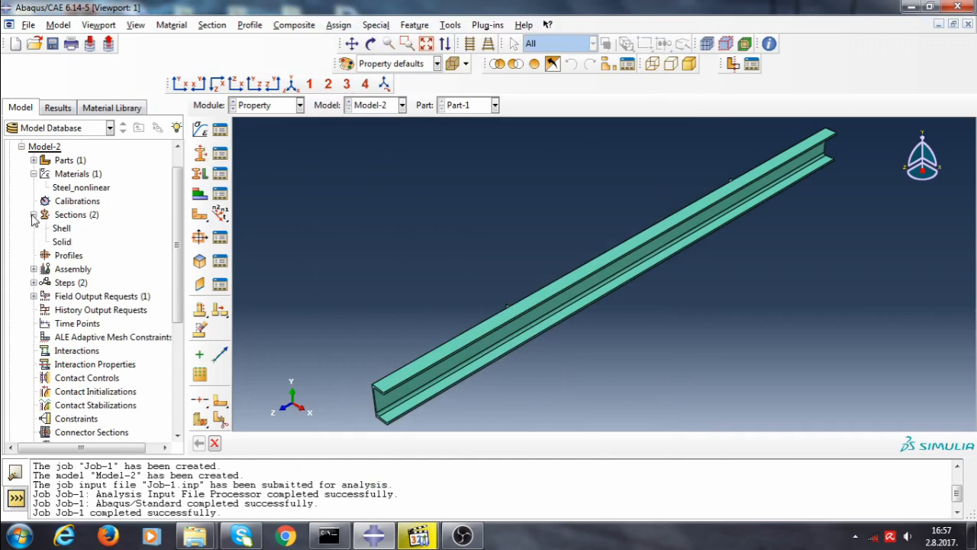
pyautogui.doubleClick(61, 228)
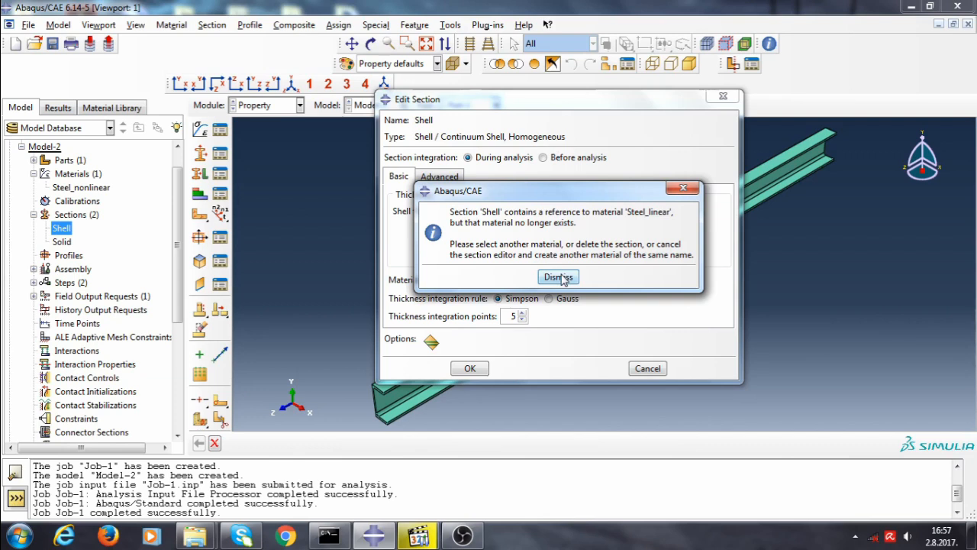
pyautogui.click(561, 280)
pyautogui.click(559, 278)
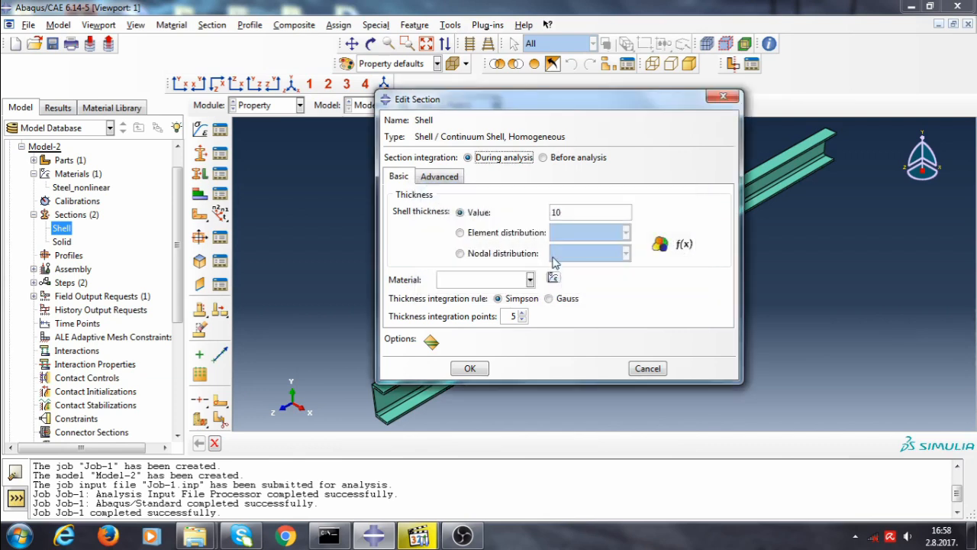
pyautogui.click(528, 280)
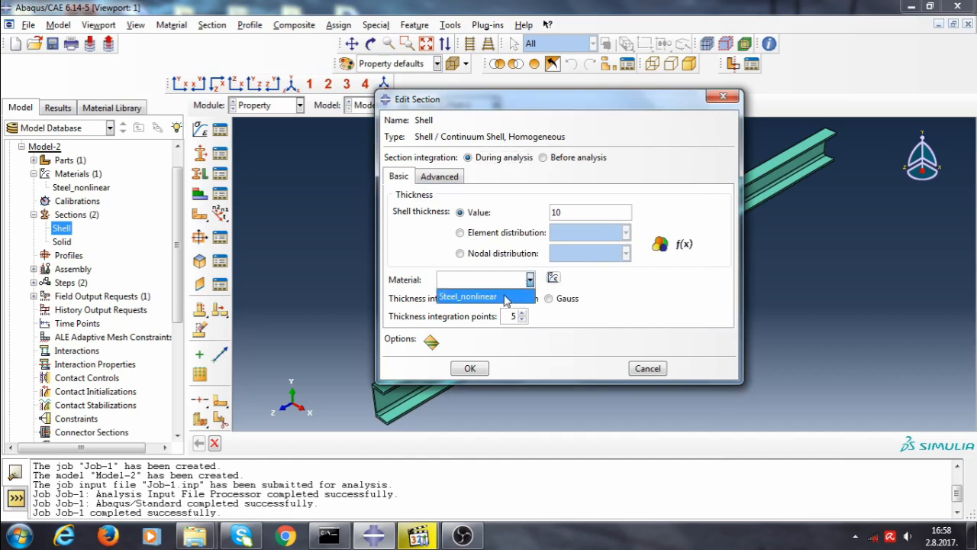
pyautogui.click(511, 296)
pyautogui.click(472, 369)
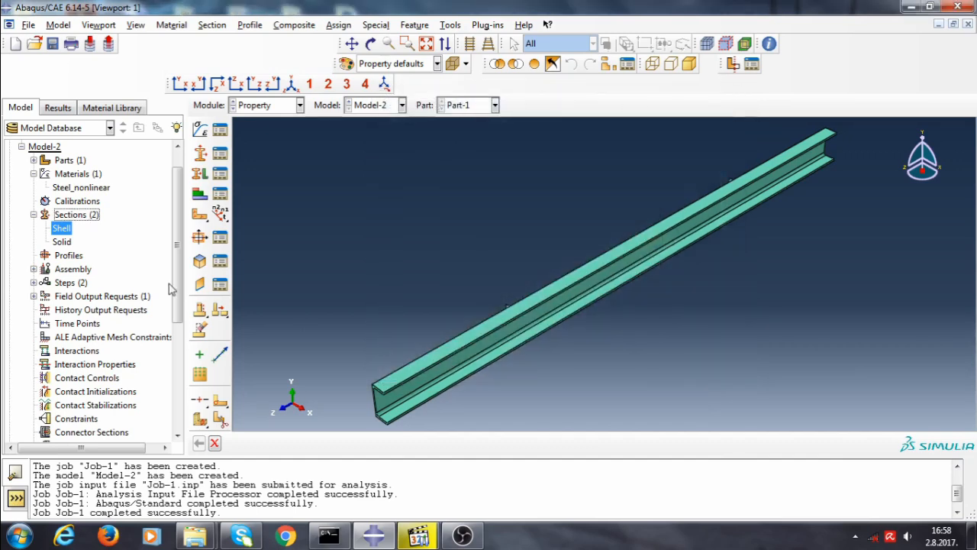
# Assign Steel_nonlinear as the material of the Solid section
pyautogui.doubleClick(61, 241)
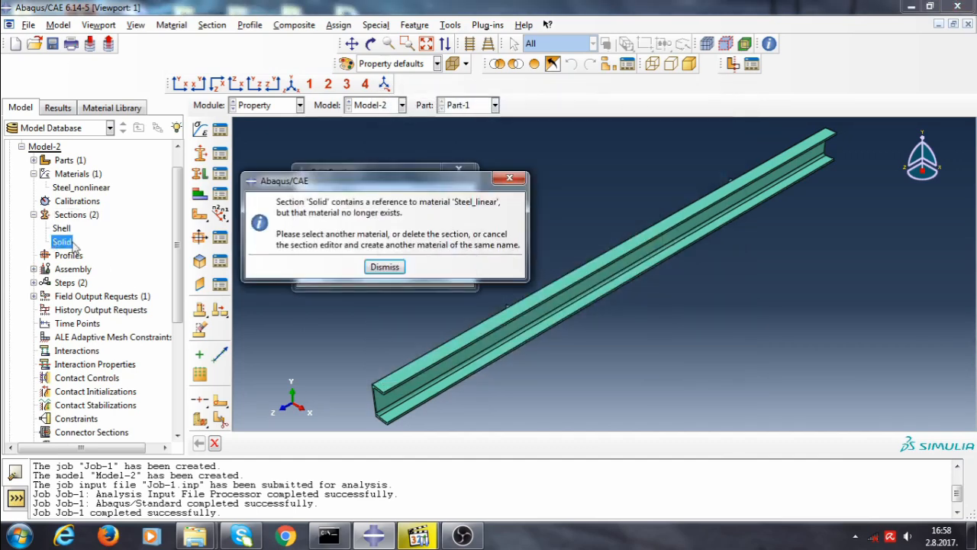
pyautogui.click(383, 267)
pyautogui.click(371, 234)
pyautogui.click(371, 245)
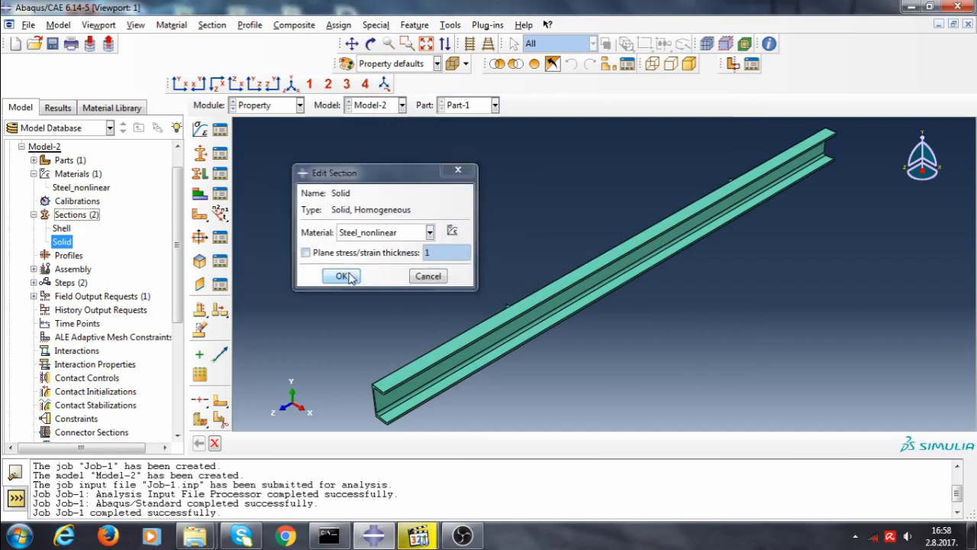
pyautogui.click(351, 275)
# Delete the buckling step Step-1 from Model-2 in the Step module
pyautogui.click(267, 109)
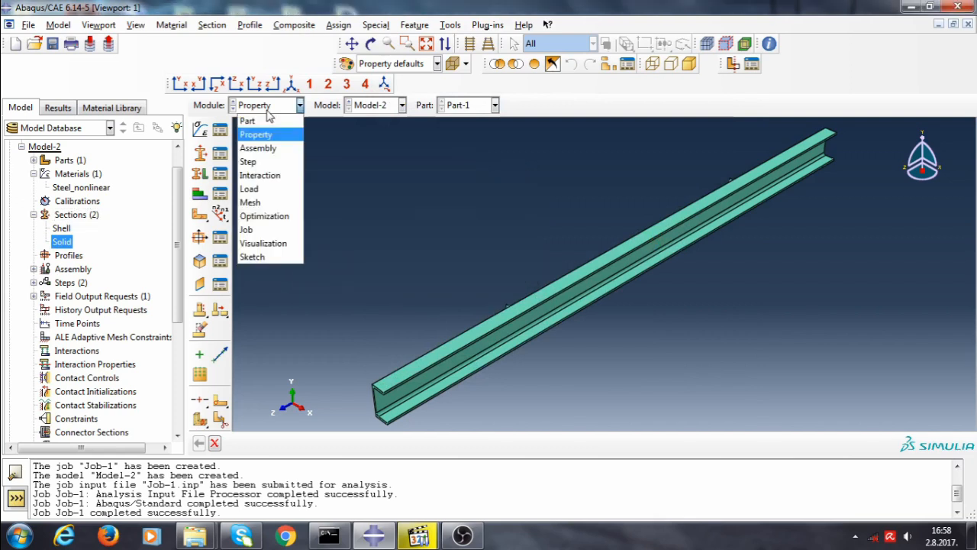
pyautogui.click(267, 162)
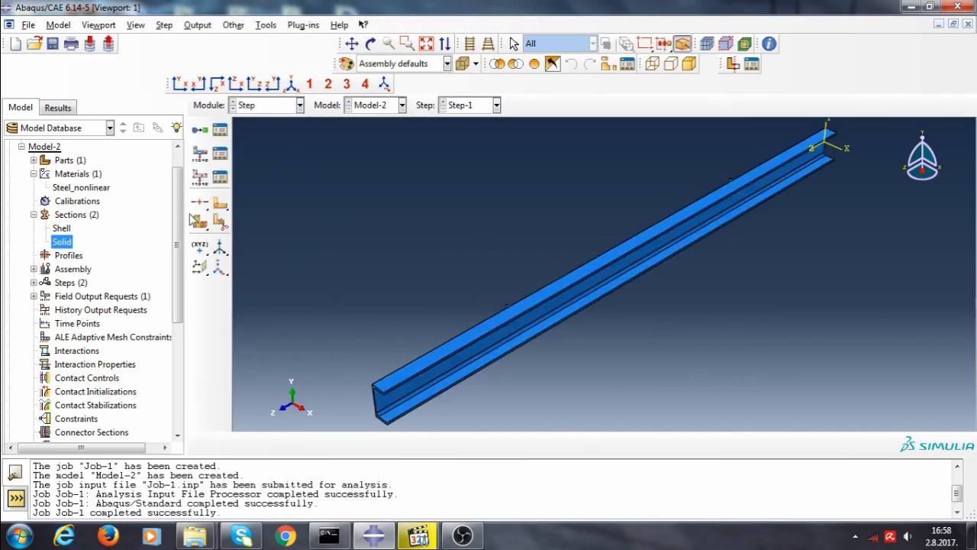
pyautogui.click(33, 283)
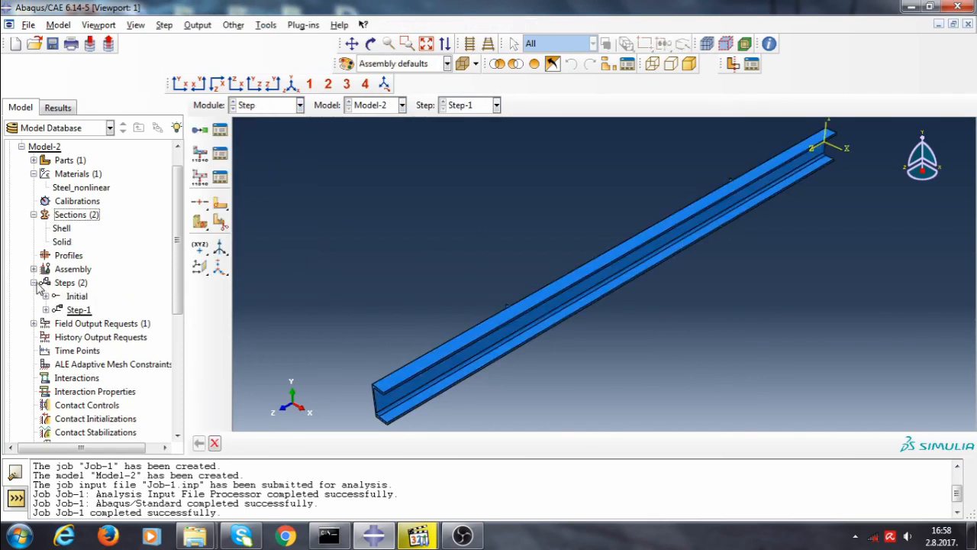
pyautogui.rightClick(81, 312)
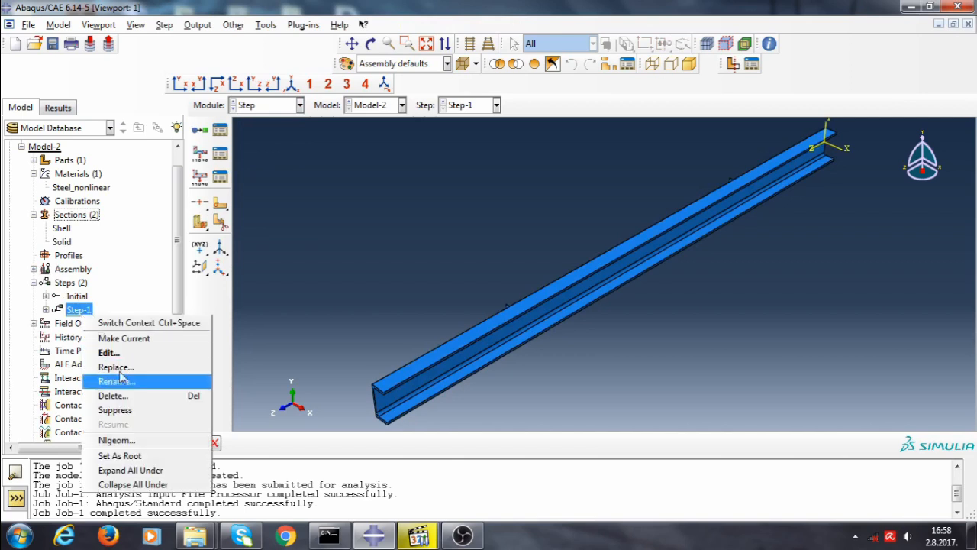
pyautogui.click(118, 396)
pyautogui.click(411, 305)
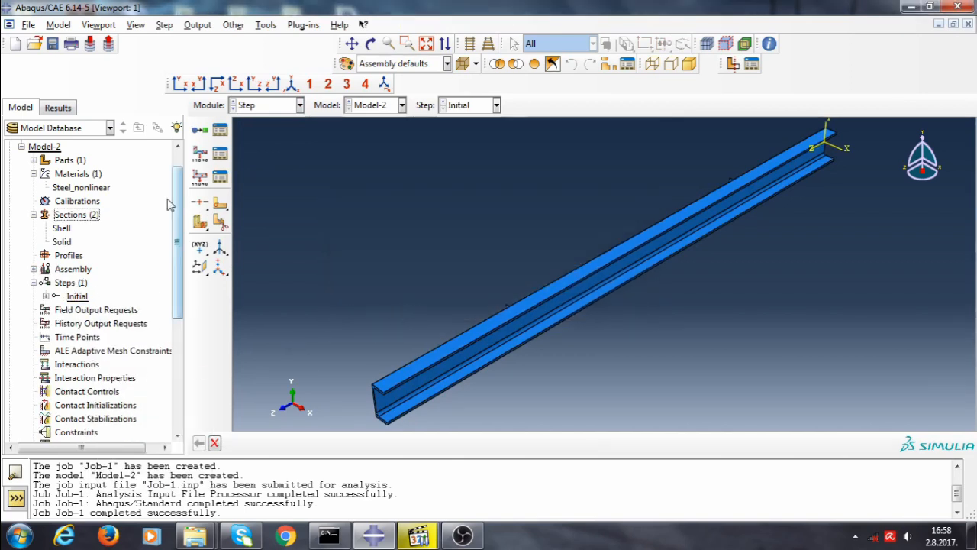
# Create a Static, Riks step Step-1 after Initial with Nlgeom turned on and adjust its arc length incrementation settings
pyautogui.click(208, 132)
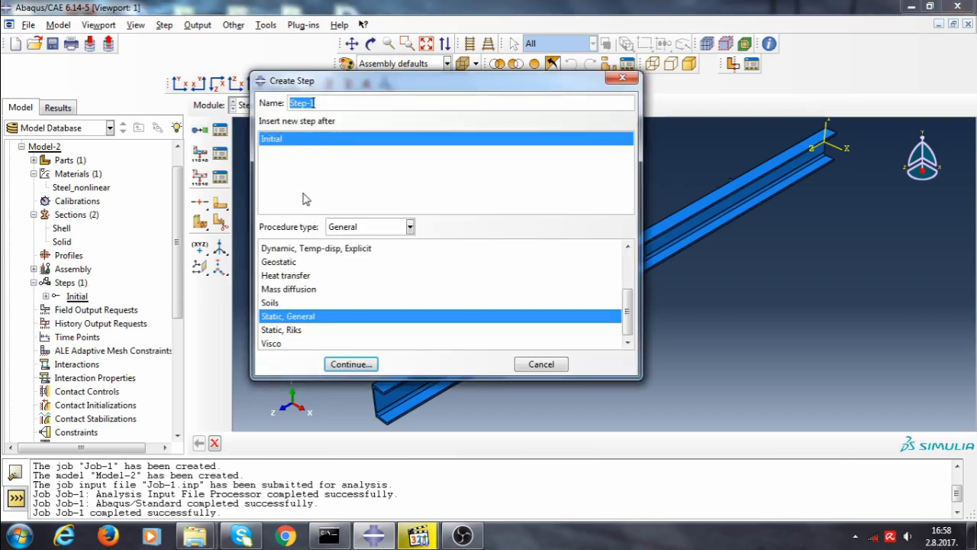
pyautogui.click(291, 329)
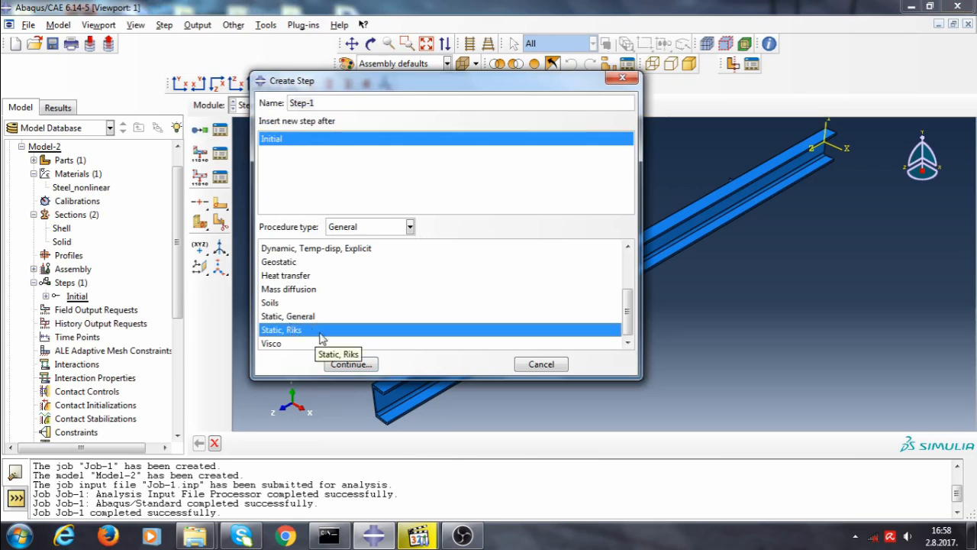
pyautogui.click(350, 364)
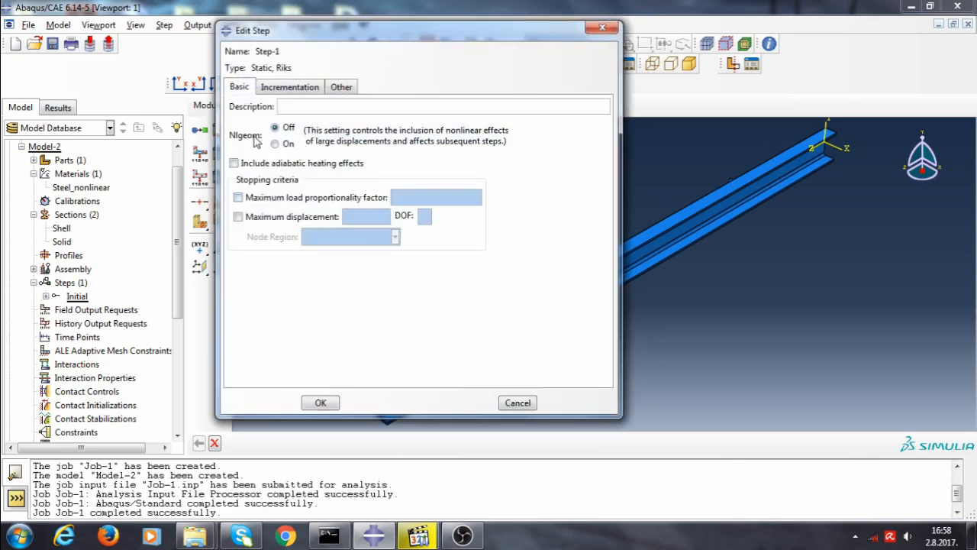
pyautogui.click(276, 145)
pyautogui.click(288, 88)
pyautogui.click(383, 124)
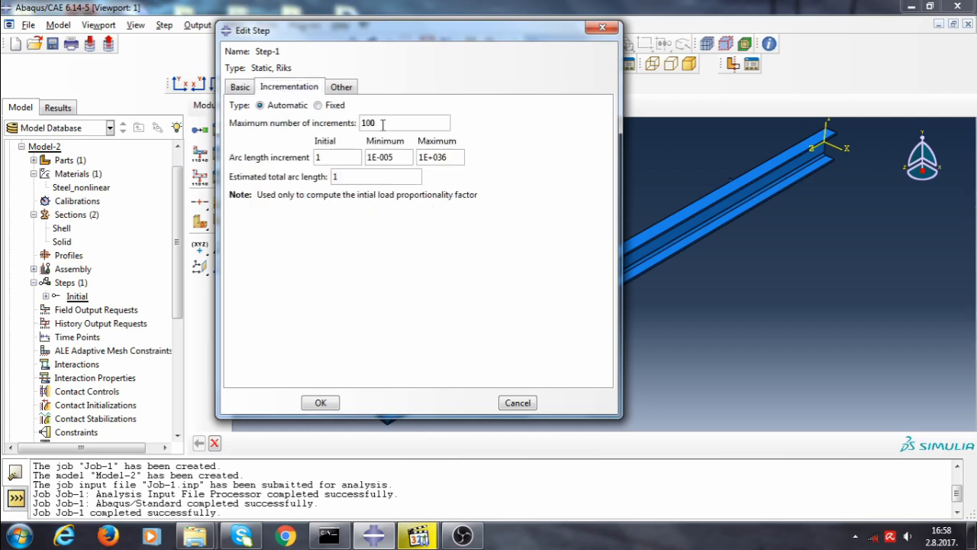
pyautogui.doubleClick(342, 156)
pyautogui.press('BackSpace')
pyautogui.click(319, 404)
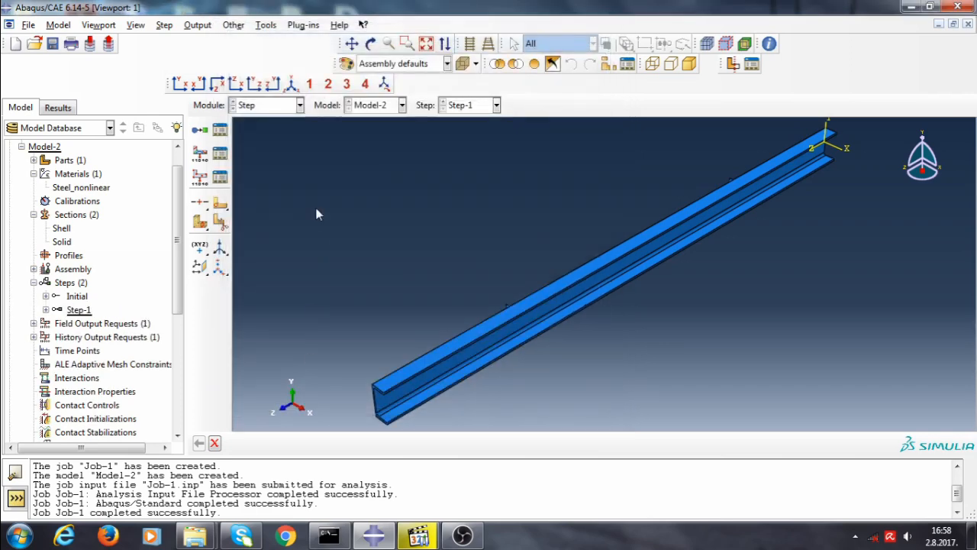
# In the Load module, apply a concentrated force with CF2 = -63782 at the point on the nearer stiffener
pyautogui.click(282, 107)
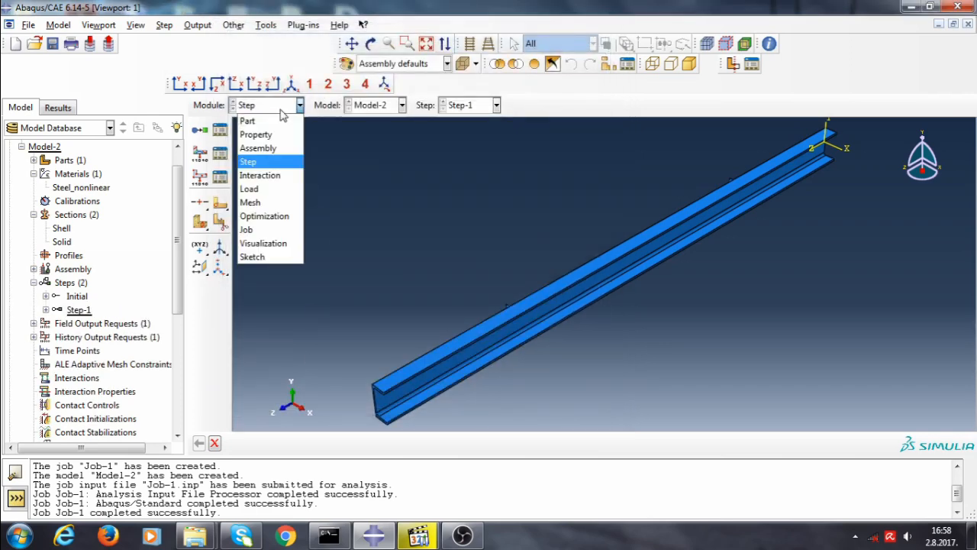
pyautogui.click(272, 188)
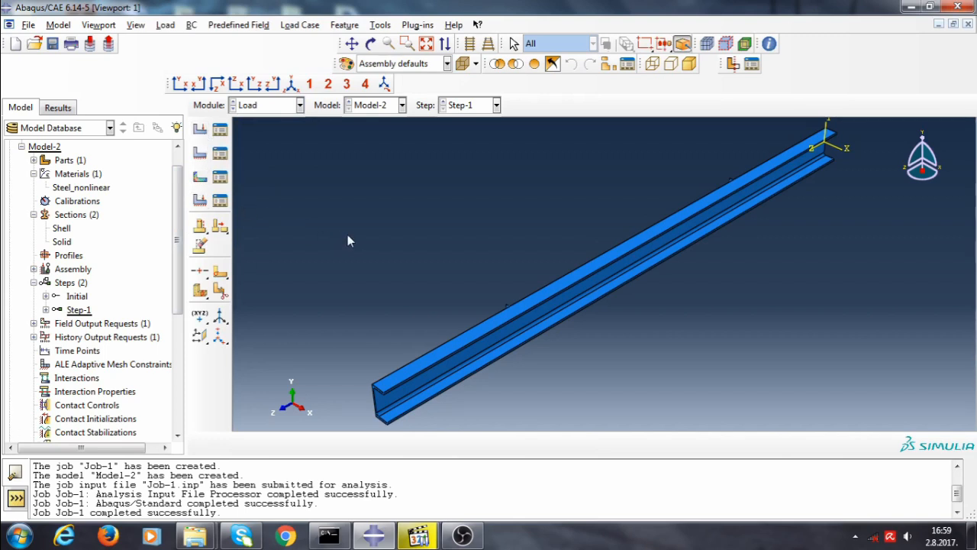
pyautogui.keyDown('ctrl'); pyautogui.keyDown('alt'); pyautogui.moveTo(550, 320); pyautogui.dragTo(545, 370); pyautogui.keyUp('alt'); pyautogui.keyUp('ctrl')
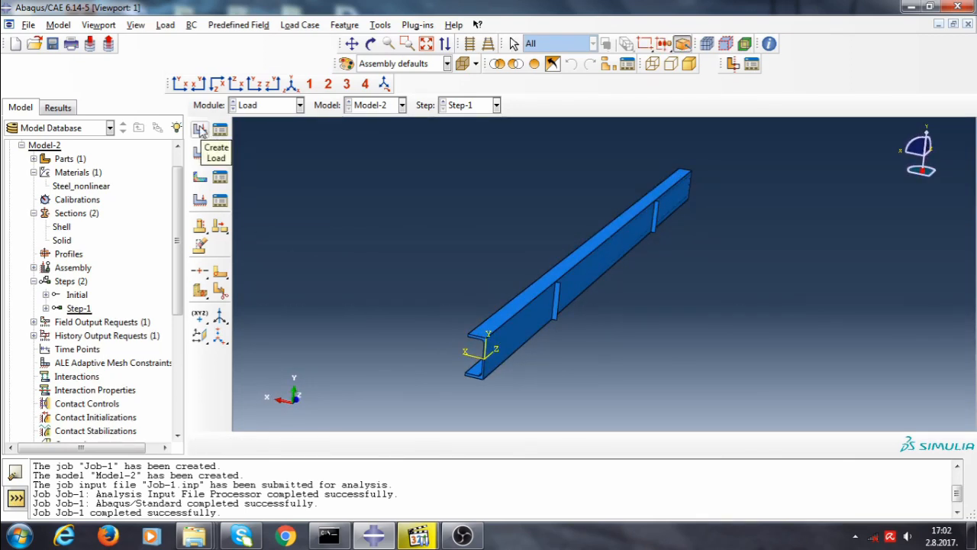
pyautogui.click(200, 130)
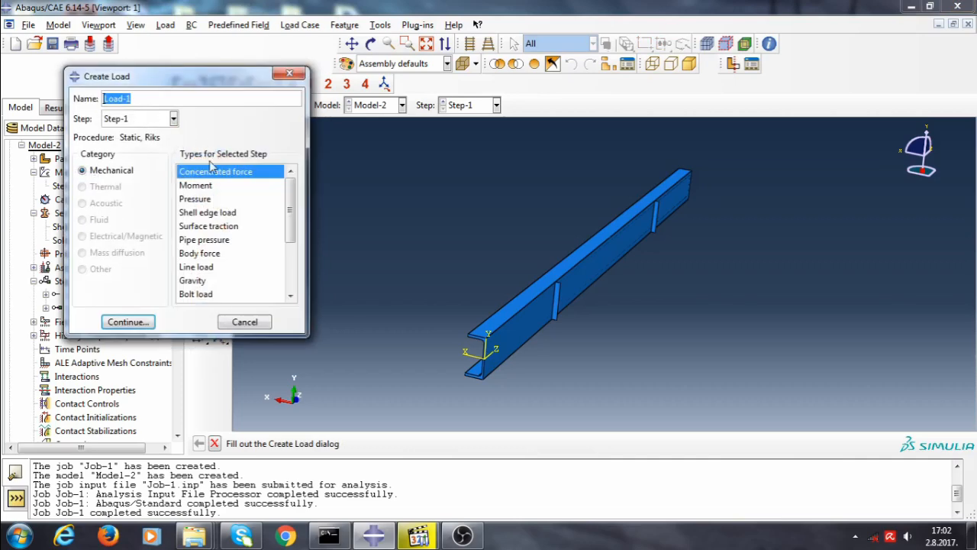
pyautogui.click(147, 321)
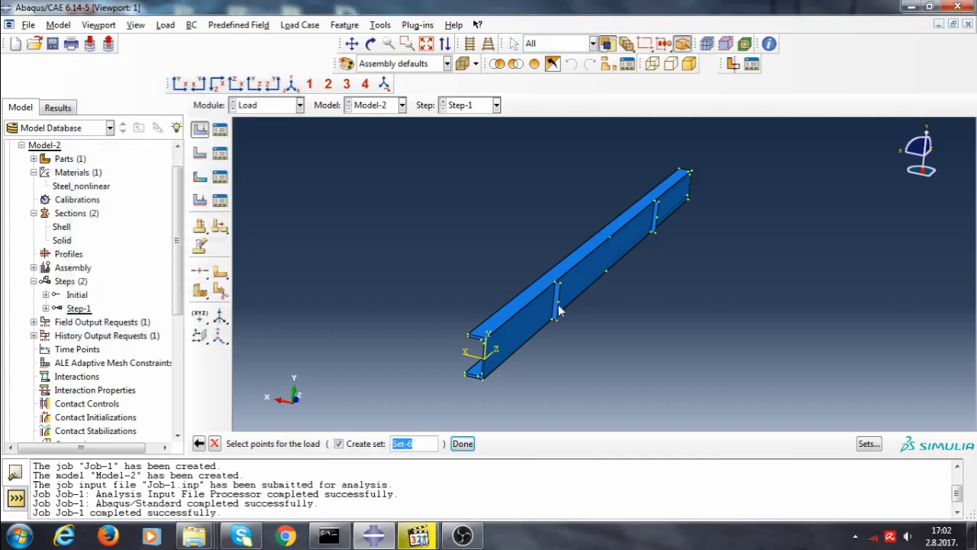
pyautogui.click(558, 304)
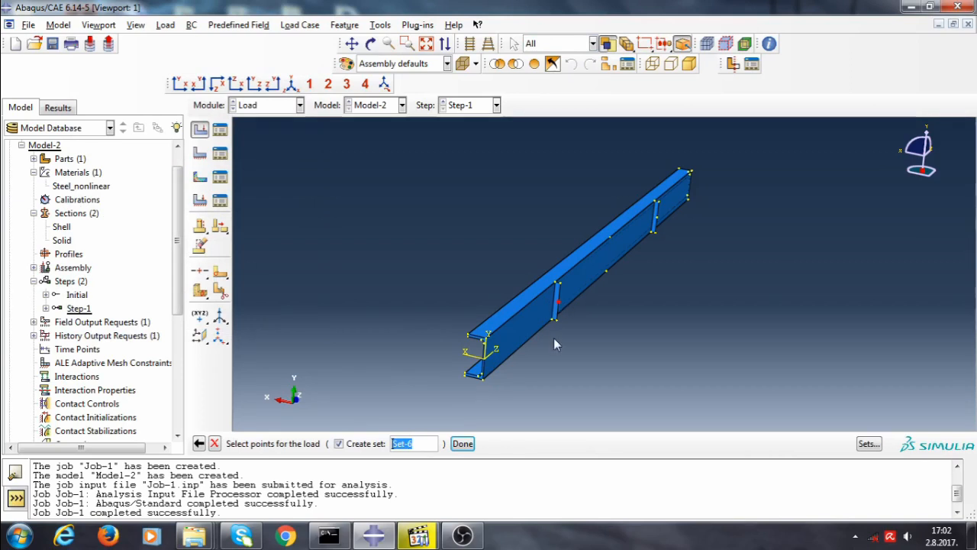
pyautogui.click(463, 444)
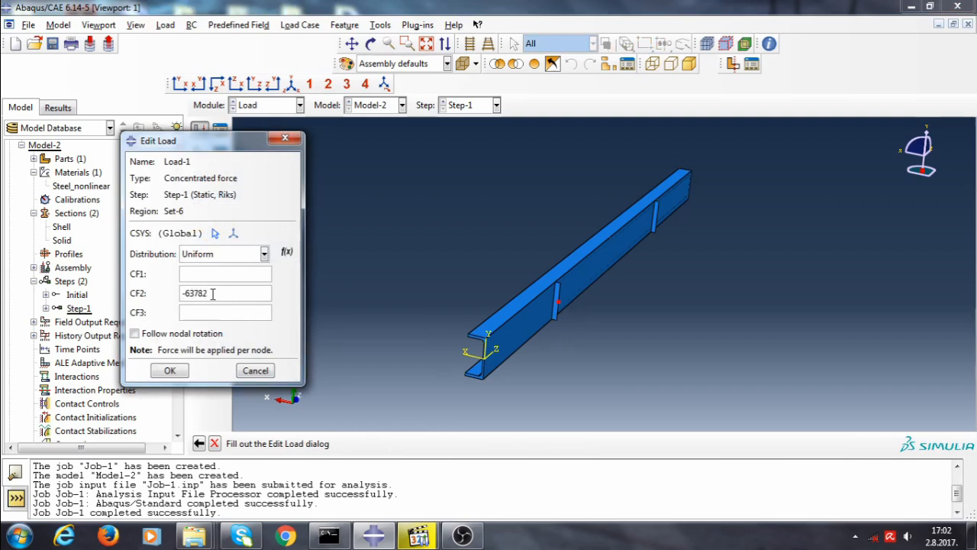
pyautogui.click(171, 370)
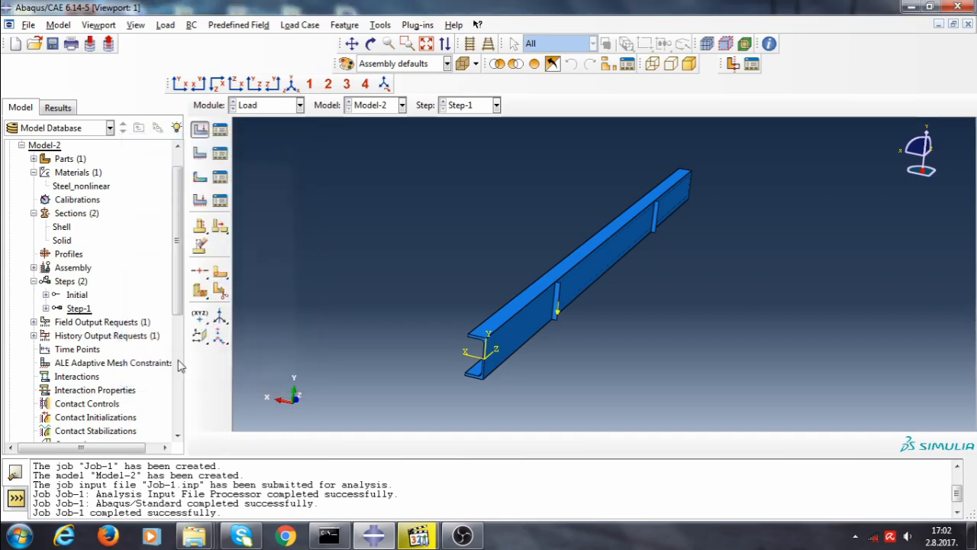
# Apply a second concentrated force with CF2 = -63782 at the point on the farther stiffener
pyautogui.click(199, 129)
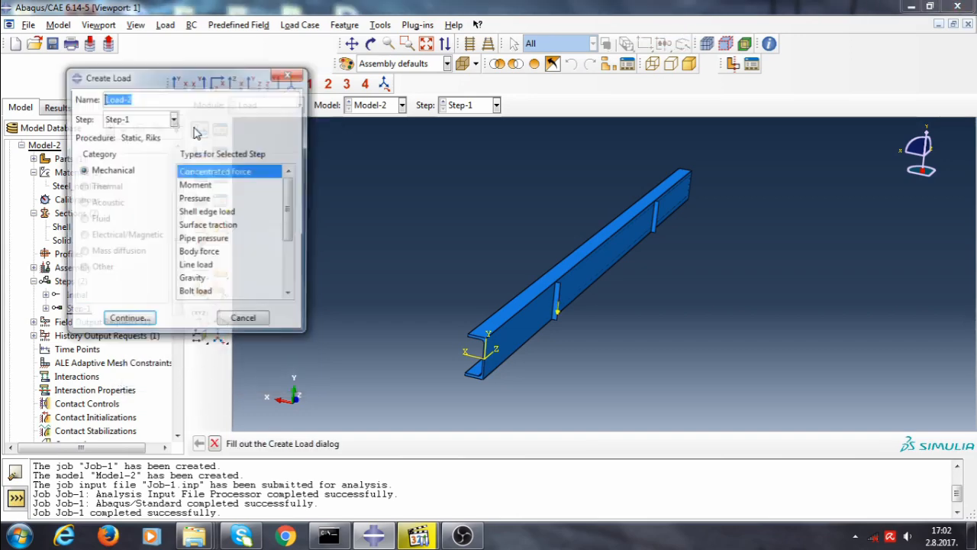
pyautogui.click(127, 322)
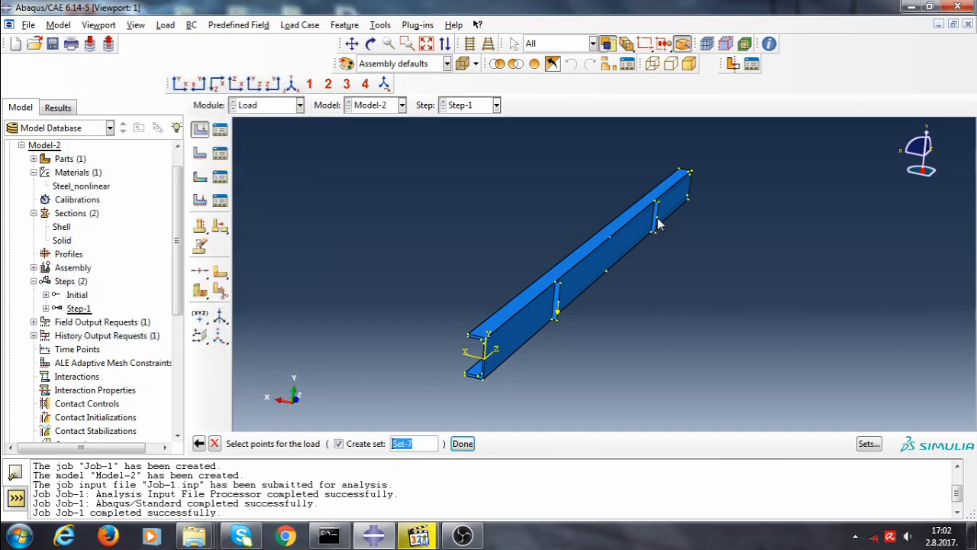
pyautogui.click(463, 444)
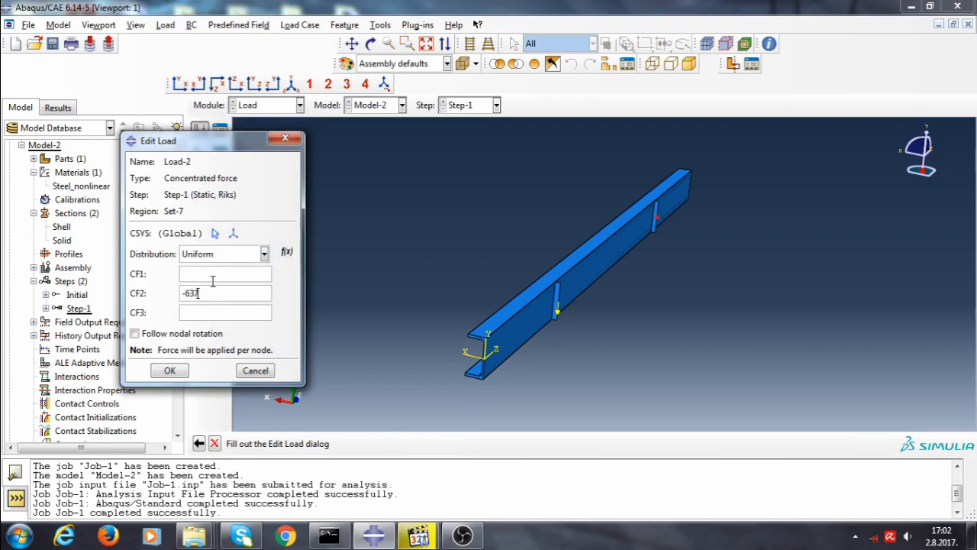
pyautogui.write('-63782')
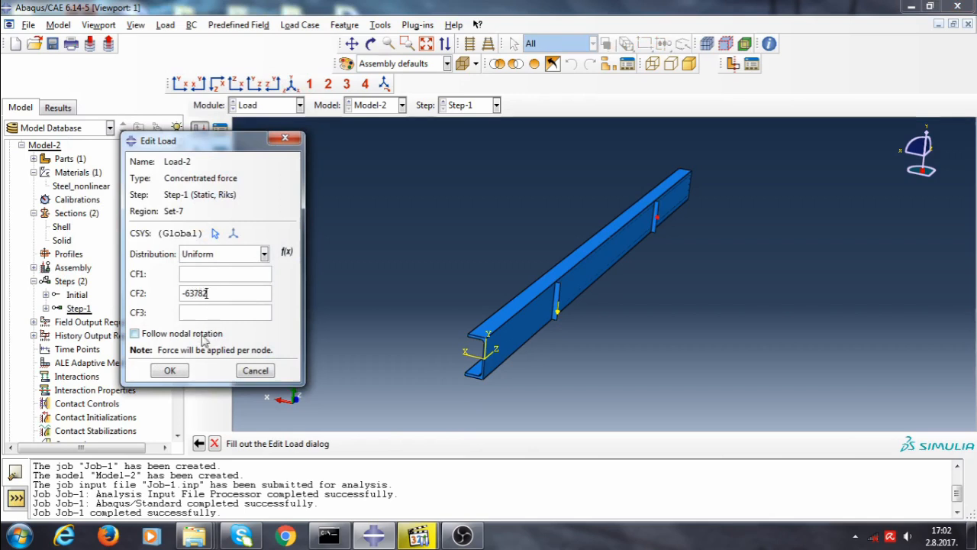
pyautogui.click(171, 370)
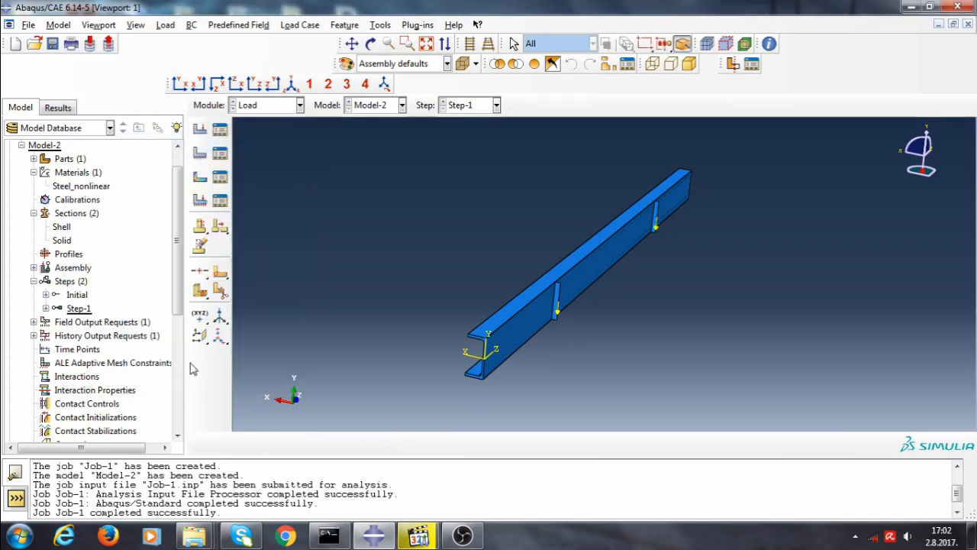
# Create displacement boundary condition BC-1 on the near end's section edges, restraining U2
pyautogui.click(200, 153)
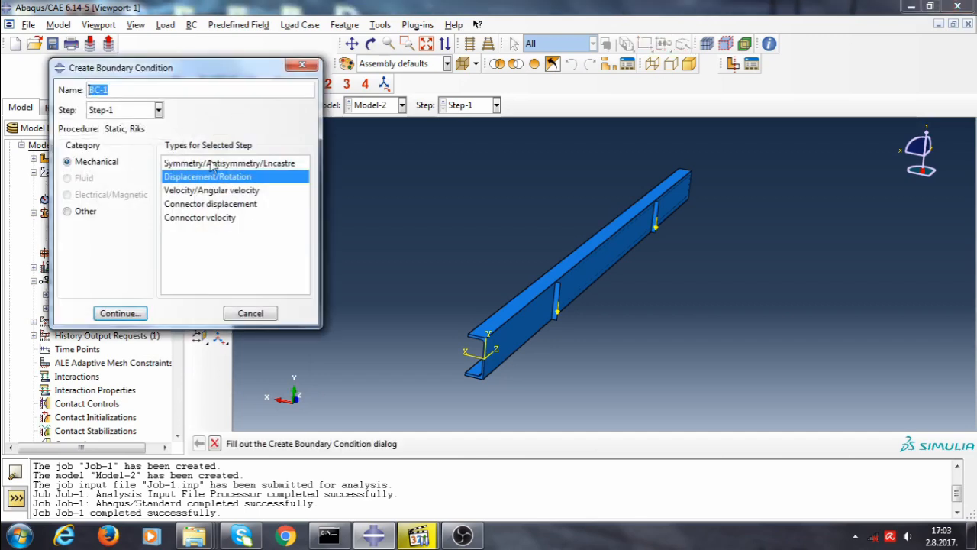
pyautogui.click(144, 316)
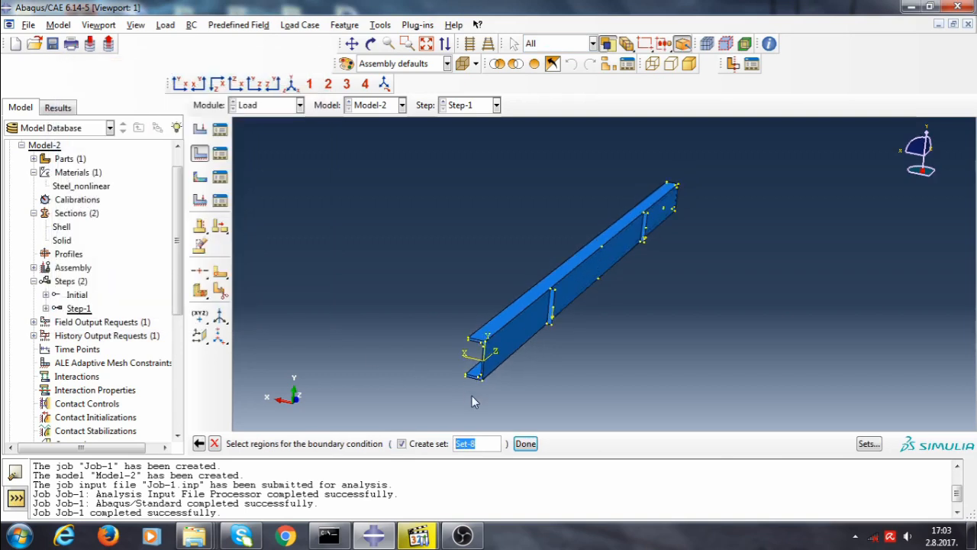
pyautogui.scroll(3, 472, 394)
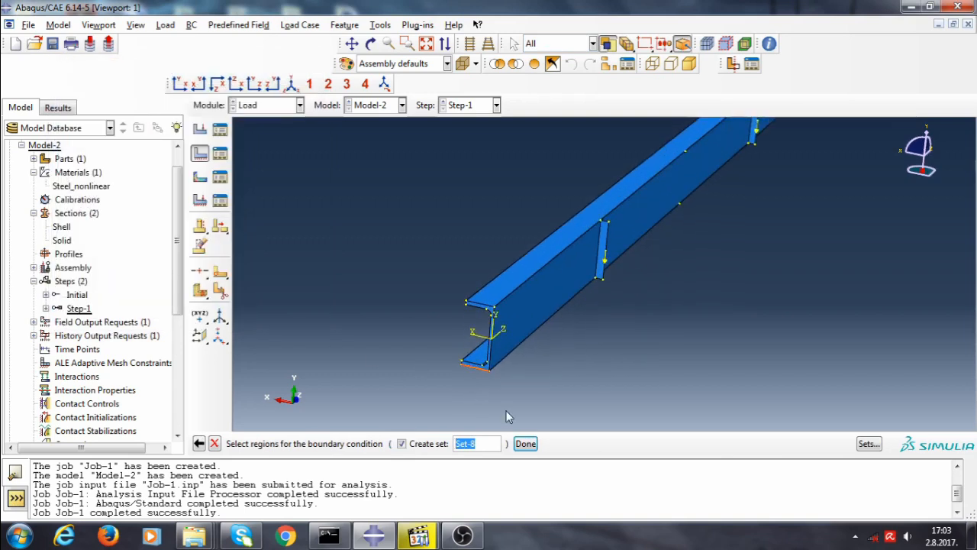
pyautogui.scroll(-3, 545, 346)
pyautogui.keyDown('ctrl'); pyautogui.keyDown('alt'); pyautogui.moveTo(683, 305); pyautogui.dragTo(575, 299); pyautogui.keyUp('alt'); pyautogui.keyUp('ctrl')
pyautogui.keyDown('ctrl'); pyautogui.keyDown('alt'); pyautogui.moveTo(762, 287); pyautogui.dragTo(609, 291); pyautogui.keyUp('alt'); pyautogui.keyUp('ctrl')
pyautogui.scroll(4, 618, 290)
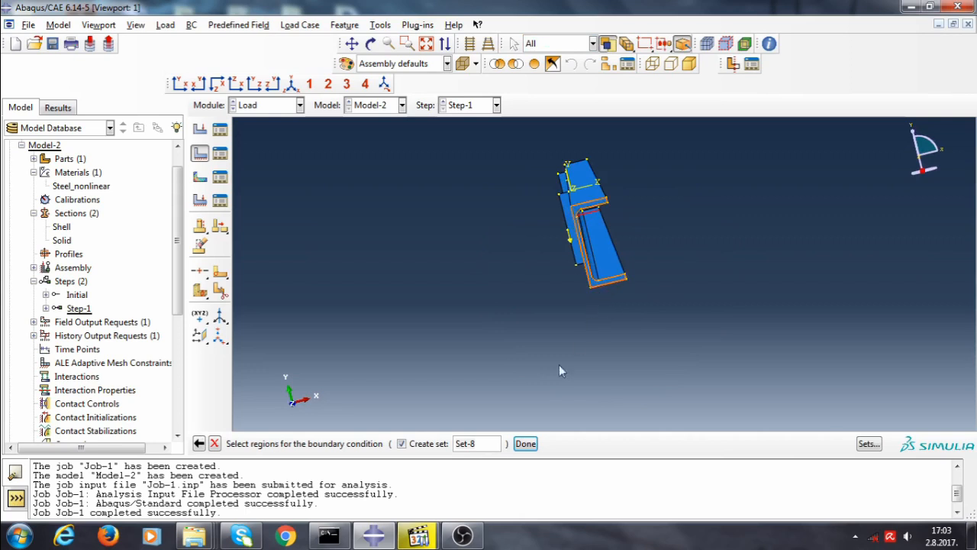
pyautogui.click(526, 443)
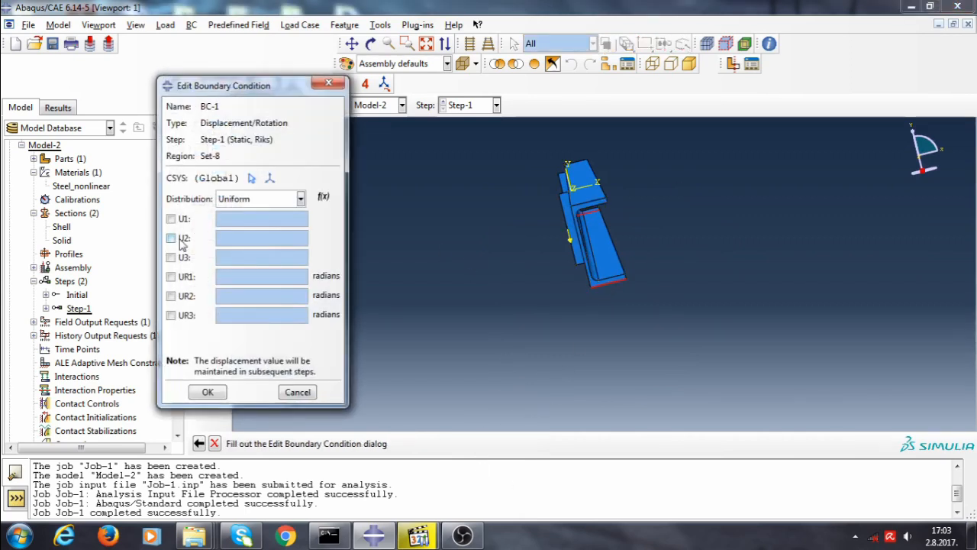
pyautogui.click(181, 241)
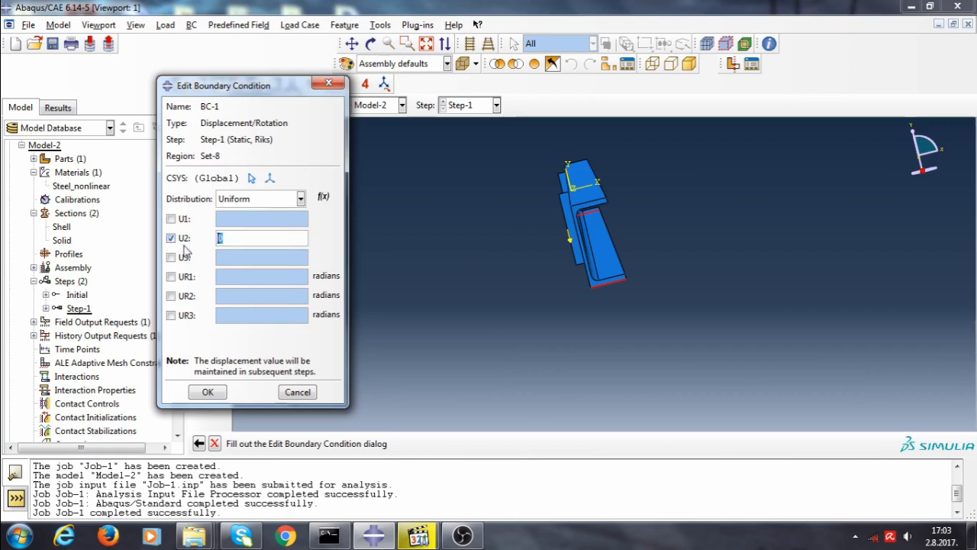
pyautogui.click(207, 392)
# Create displacement boundary condition BC-2 on the near-end web edge, restraining U1, U2 and U3
pyautogui.keyDown('ctrl'); pyautogui.keyDown('alt'); pyautogui.moveTo(380, 332); pyautogui.dragTo(521, 261); pyautogui.keyUp('alt'); pyautogui.keyUp('ctrl')
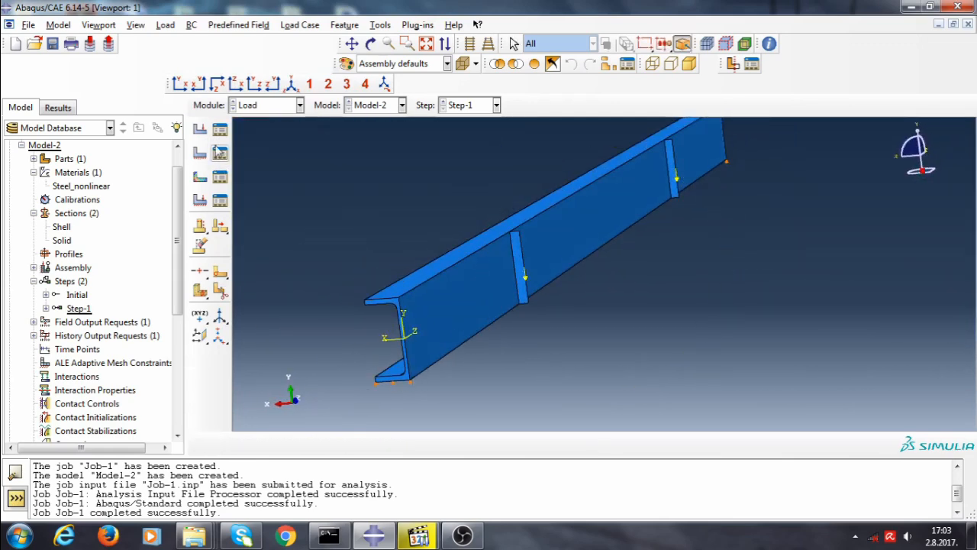
pyautogui.click(199, 153)
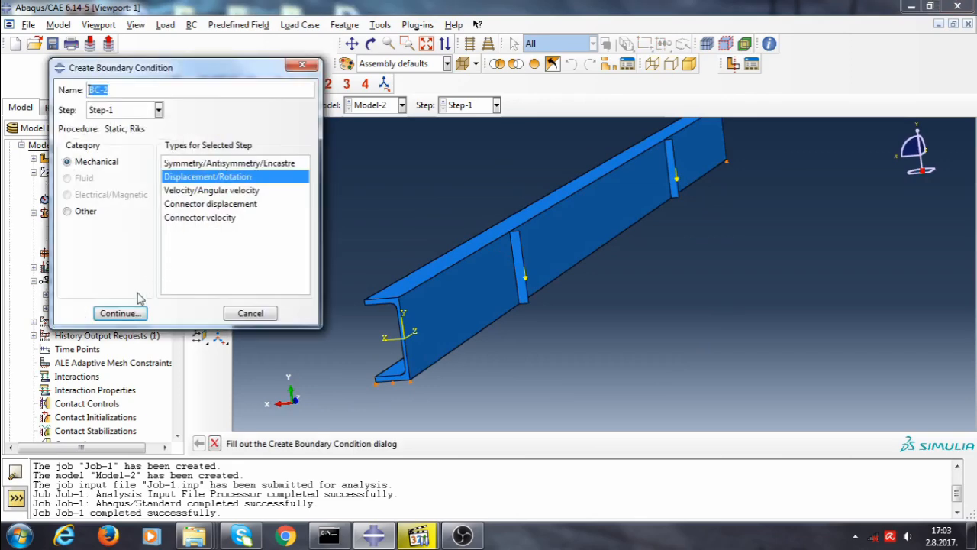
pyautogui.click(120, 313)
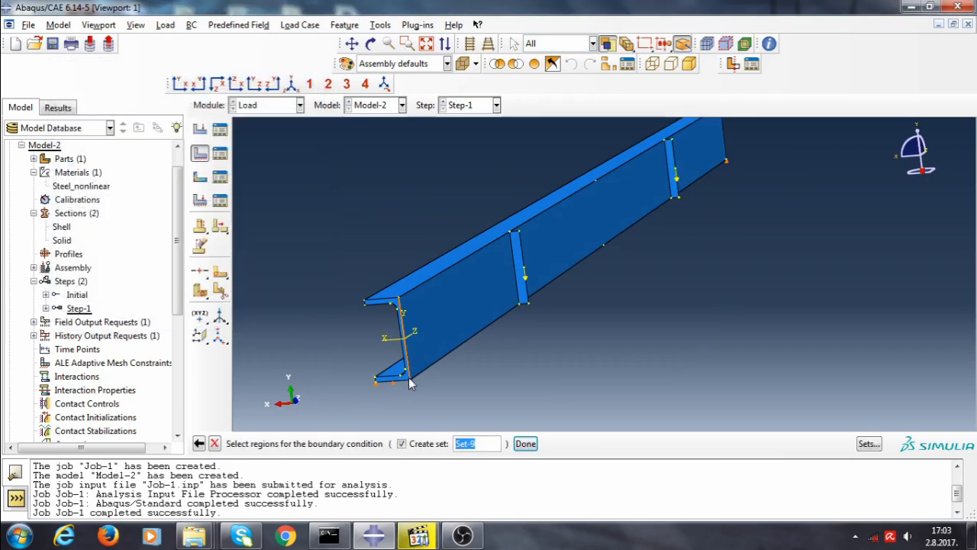
pyautogui.click(525, 444)
pyautogui.click(171, 219)
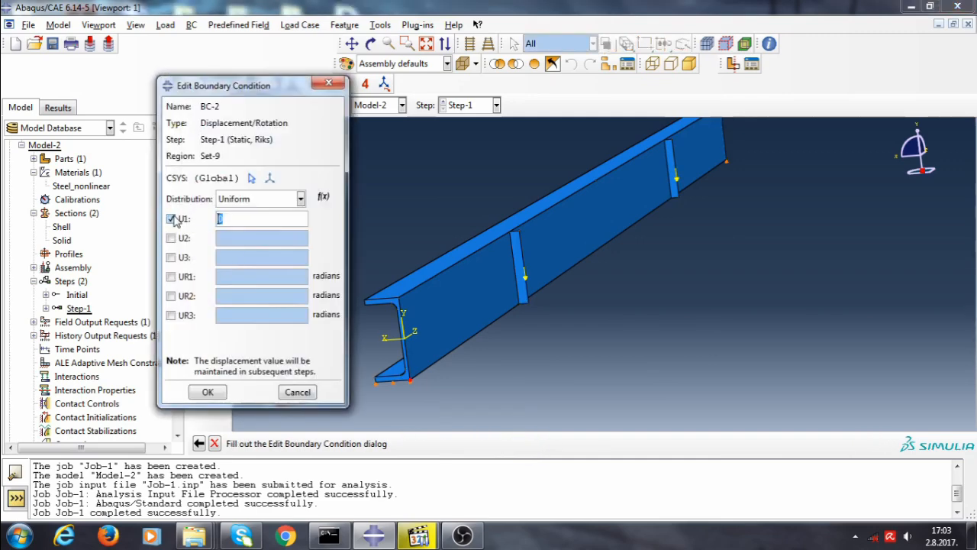
pyautogui.click(171, 238)
pyautogui.click(171, 257)
pyautogui.click(207, 393)
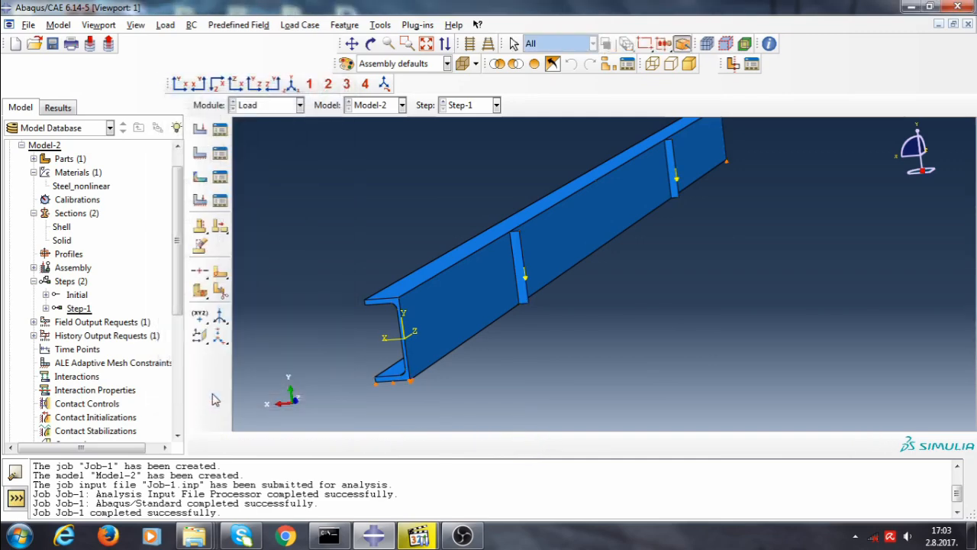
# Create displacement boundary condition BC-3 at the far end's corner point, restraining U1
pyautogui.click(199, 154)
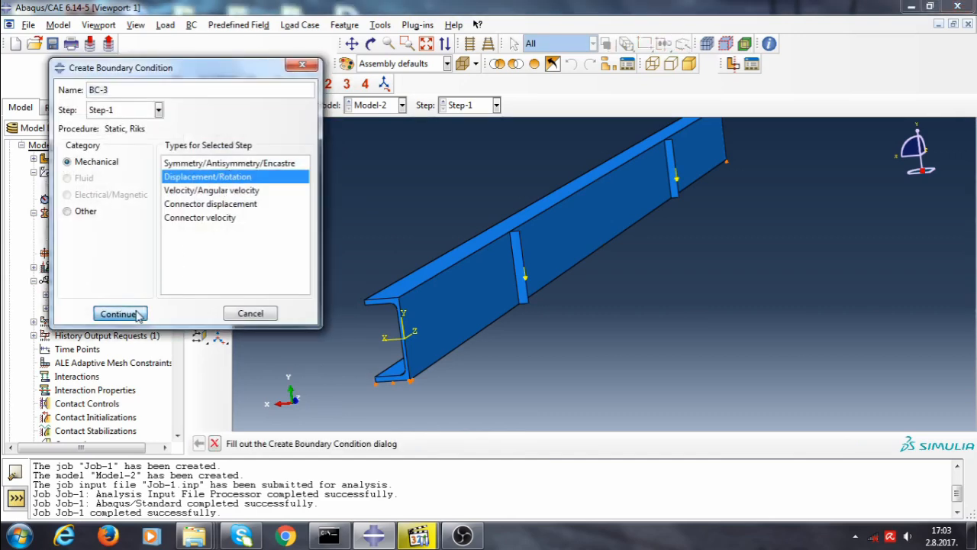
pyautogui.click(119, 314)
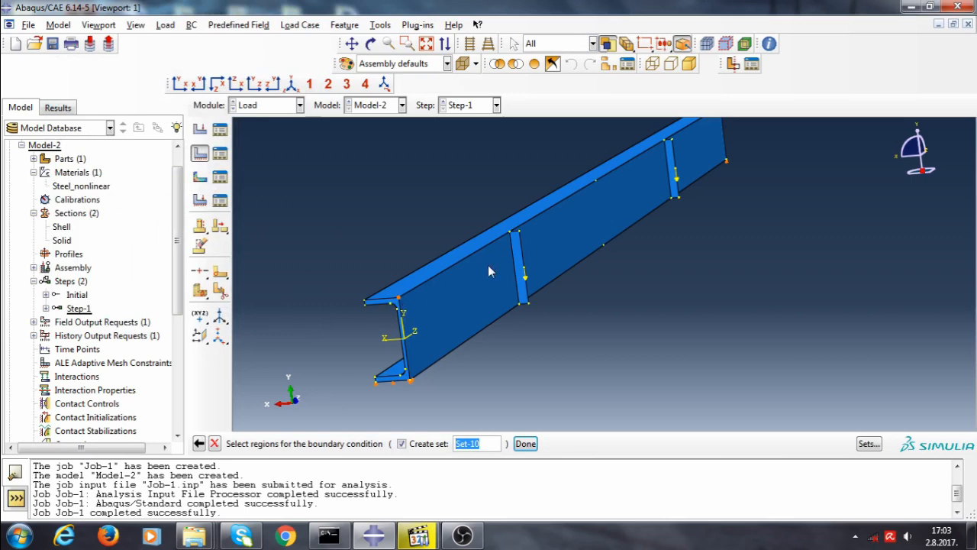
pyautogui.keyDown('ctrl'); pyautogui.keyDown('alt'); pyautogui.moveTo(599, 319); pyautogui.dragTo(646, 250); pyautogui.keyUp('alt'); pyautogui.keyUp('ctrl')
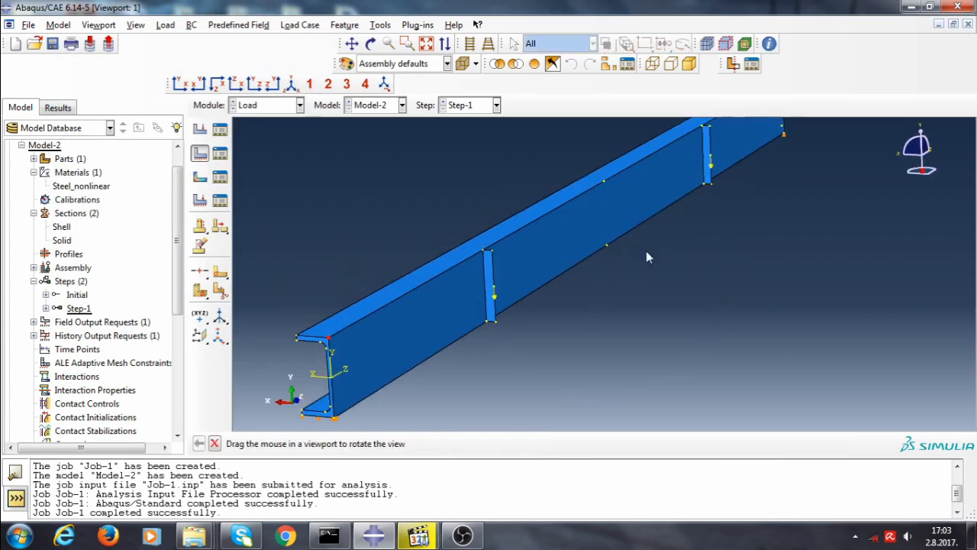
pyautogui.scroll(-1, 648, 257)
pyautogui.scroll(4, 558, 299)
pyautogui.scroll(-1, 677, 145)
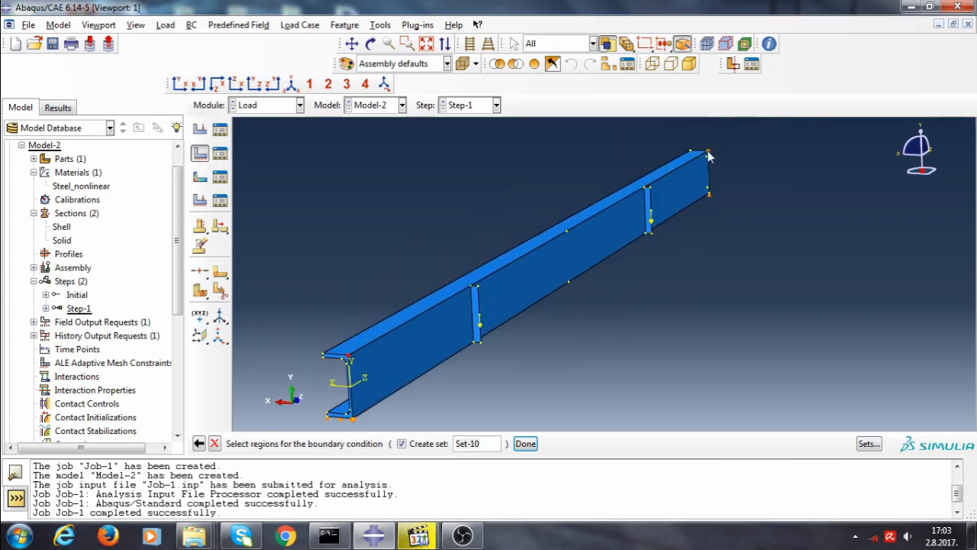
pyautogui.click(710, 195)
pyautogui.click(526, 444)
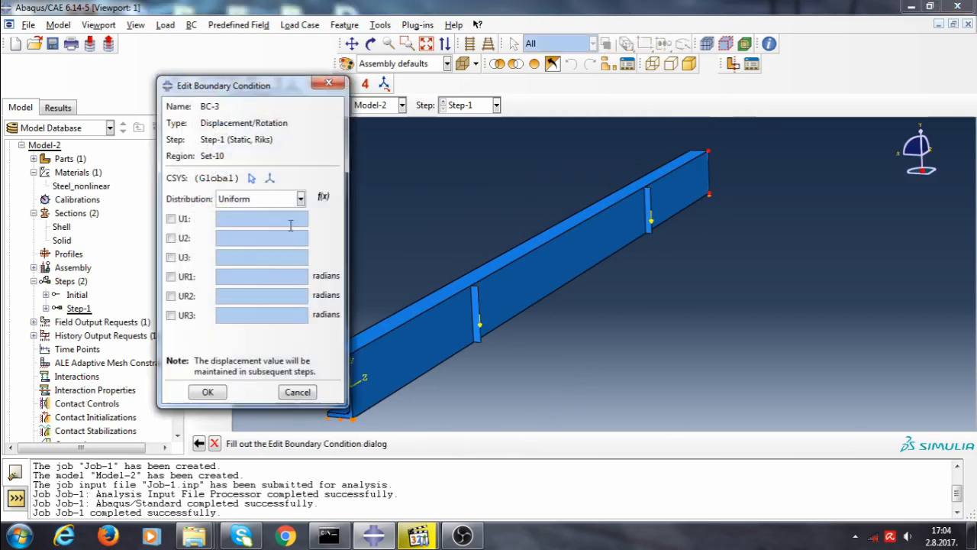
pyautogui.click(171, 218)
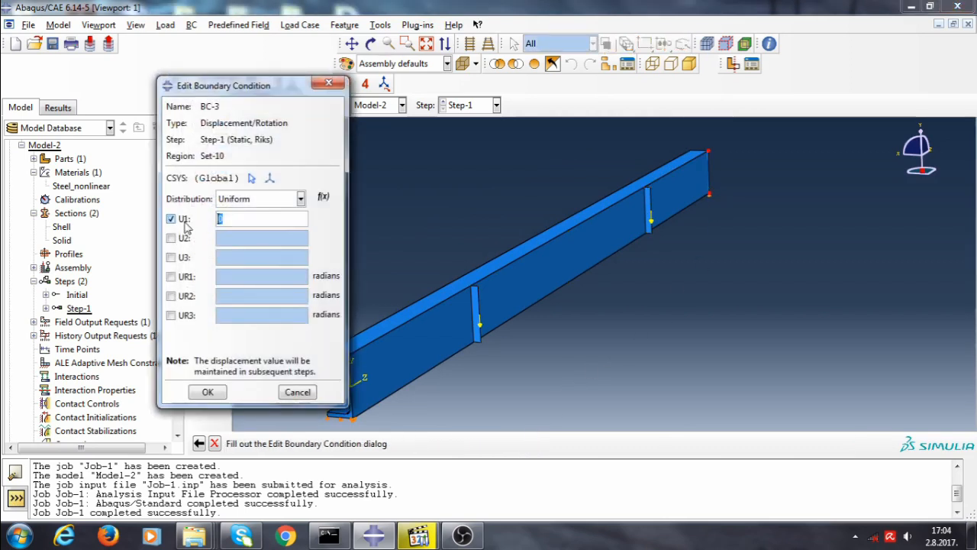
pyautogui.click(204, 393)
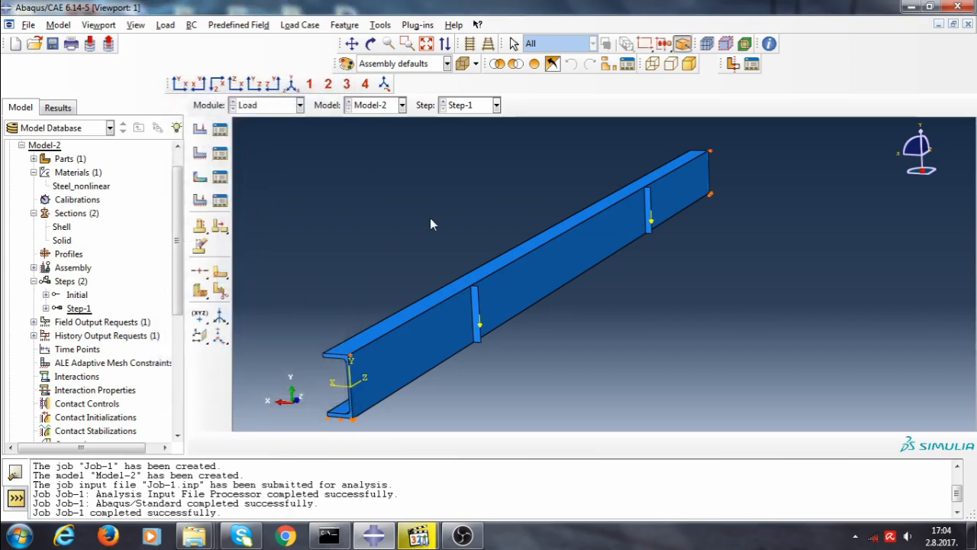
# Create a new job Job-2 for Model-2
pyautogui.click(267, 109)
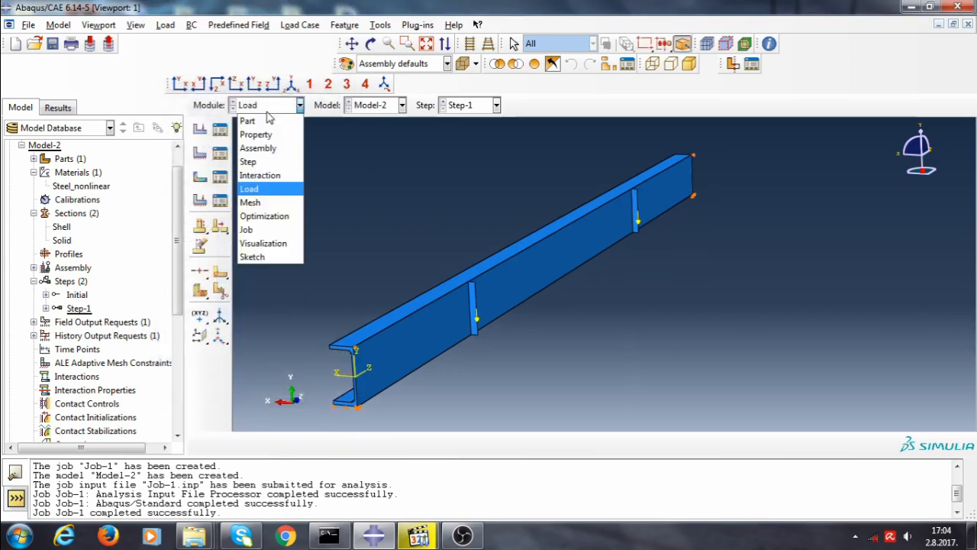
pyautogui.click(268, 107)
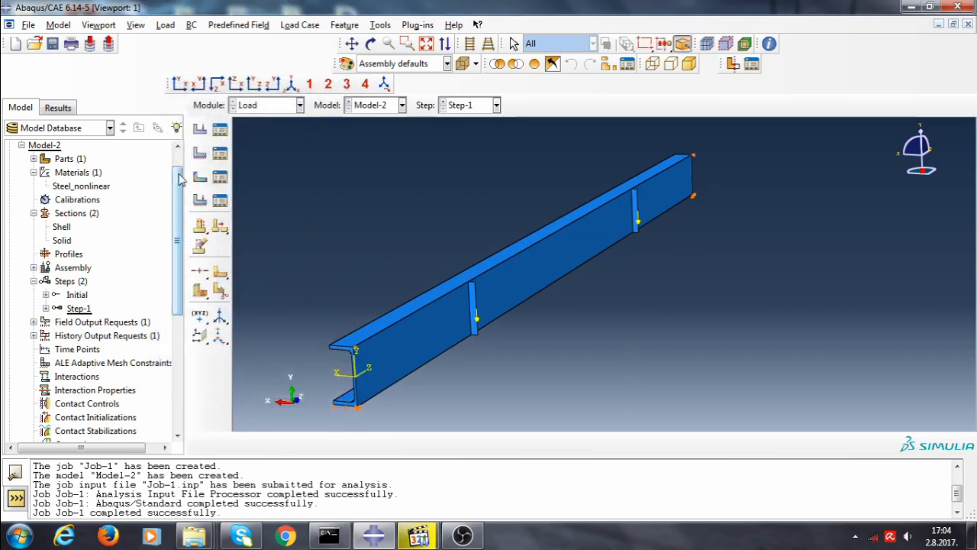
pyautogui.scroll(-5, 168, 278)
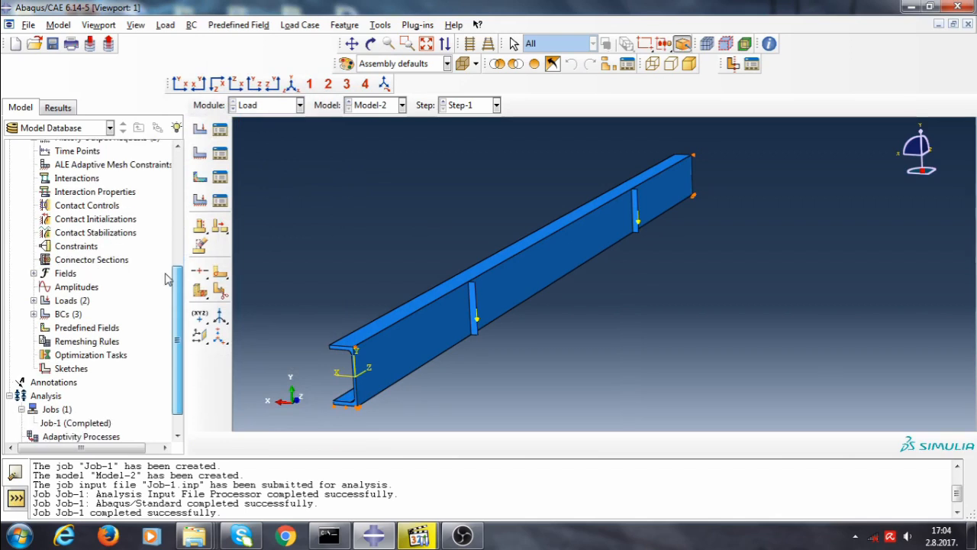
pyautogui.rightClick(59, 409)
pyautogui.click(84, 449)
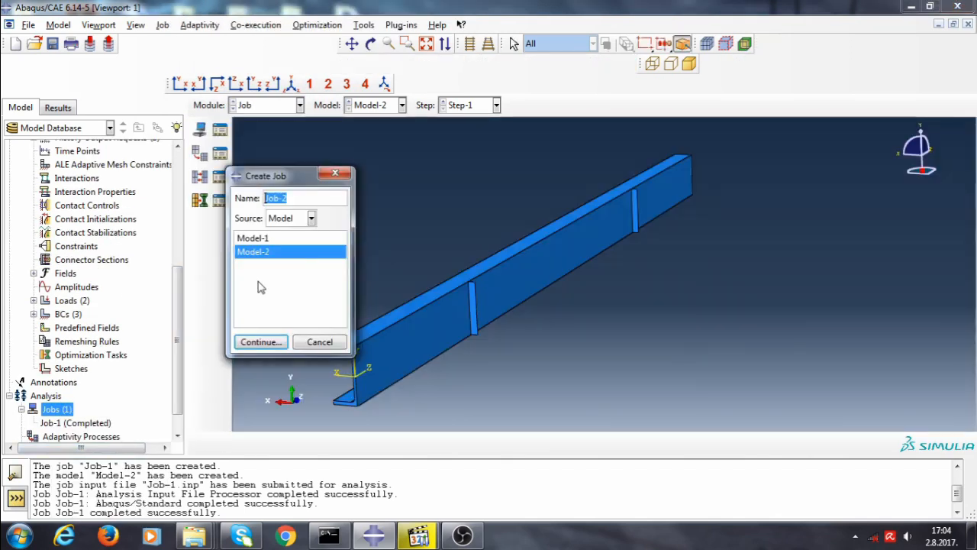
pyautogui.click(260, 341)
pyautogui.click(376, 425)
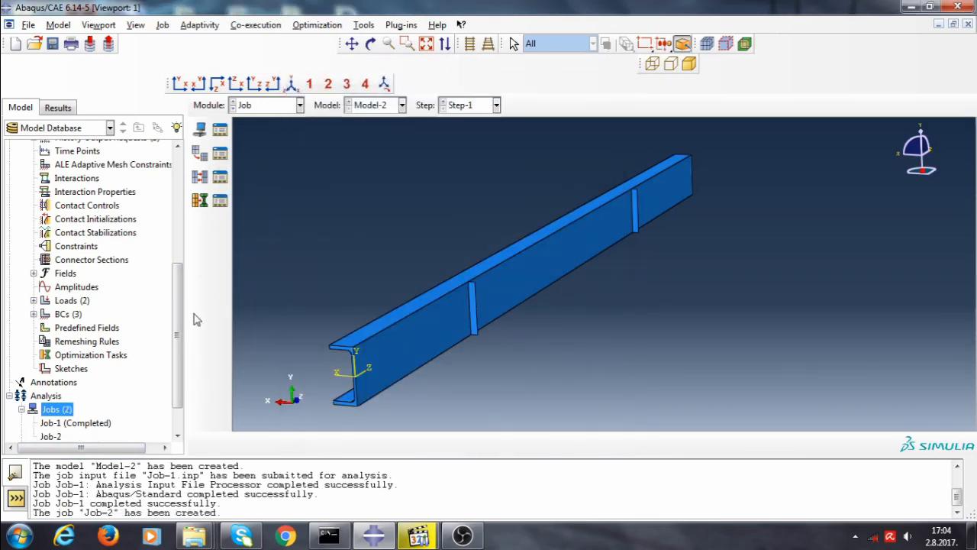
# In Model-2's keywords, add an *IMPERFECTION, FILE=Job-1, STEP=1 block with data line 1, 28.0 before Step-1
pyautogui.moveTo(179, 315); pyautogui.dragTo(176, 198)
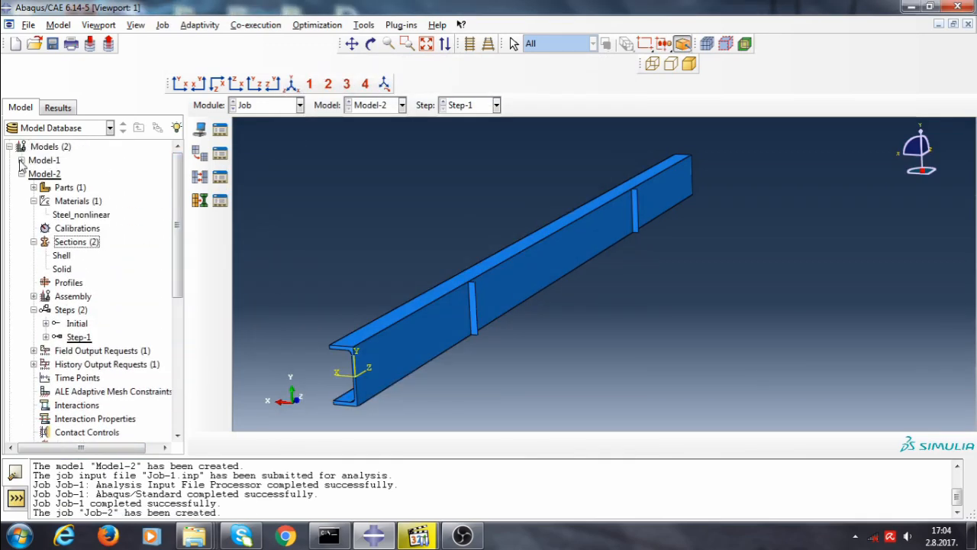
pyautogui.rightClick(47, 175)
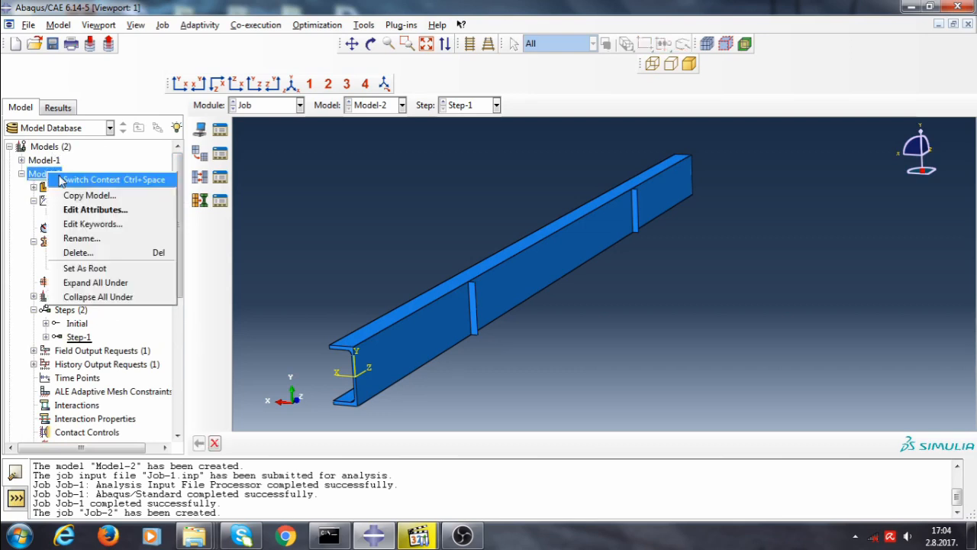
pyautogui.click(89, 224)
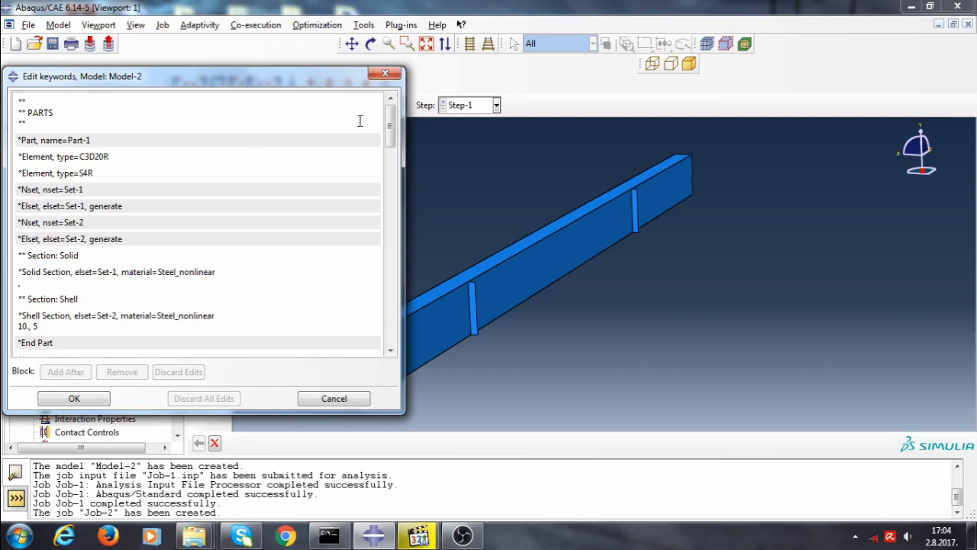
pyautogui.moveTo(391, 122); pyautogui.dragTo(403, 239)
pyautogui.click(261, 294)
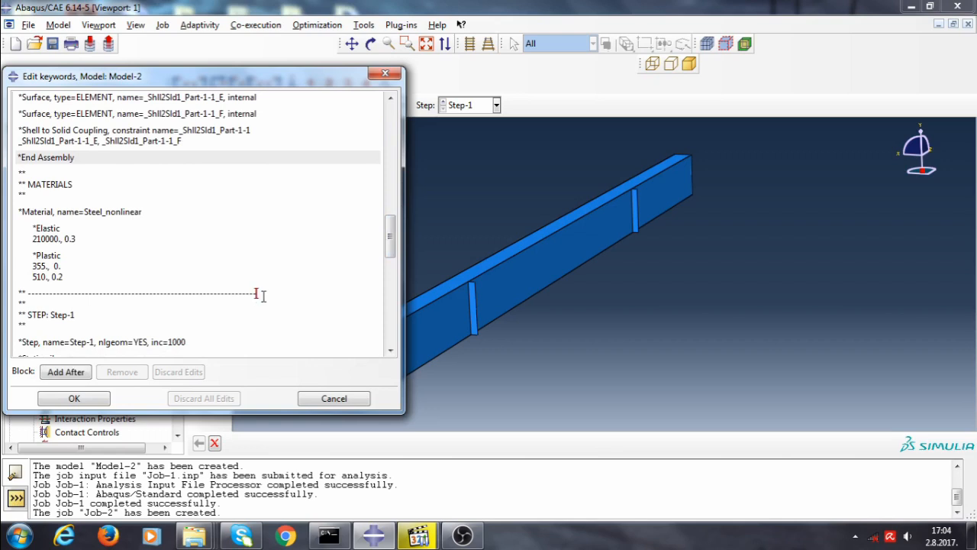
pyautogui.press('Return')
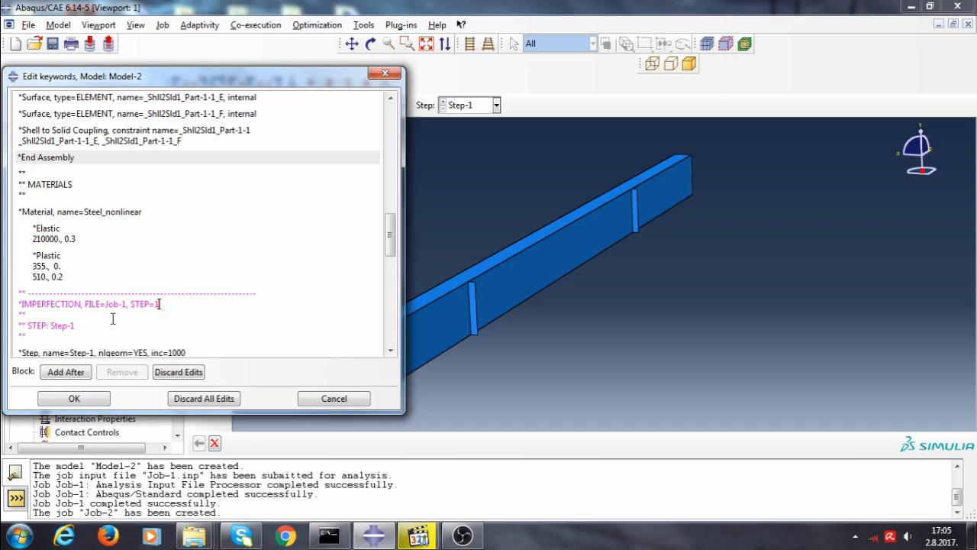
pyautogui.click(155, 307)
pyautogui.press('Return')
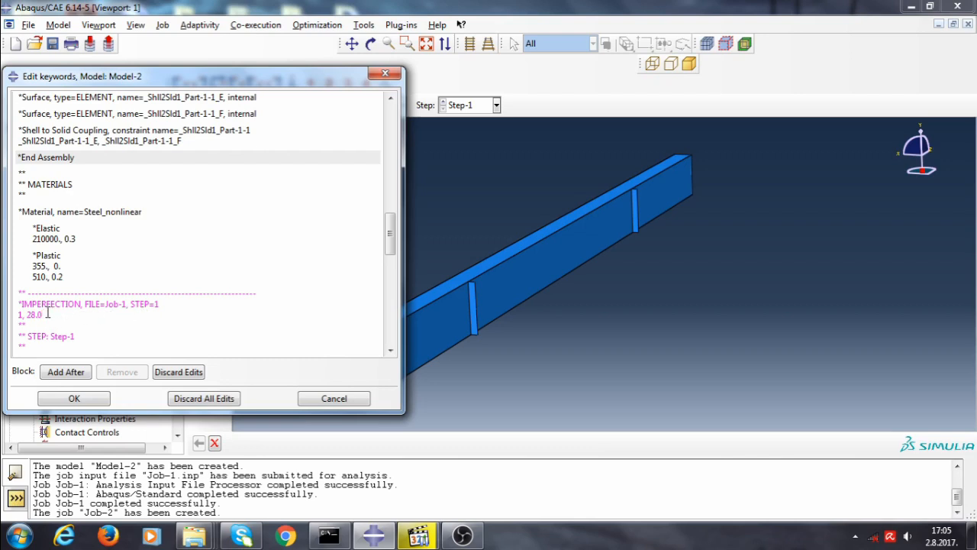
pyautogui.click(81, 399)
# Submit Job-2 for analysis and open its results for visualization
pyautogui.moveTo(179, 212); pyautogui.dragTo(184, 352)
pyautogui.rightClick(51, 394)
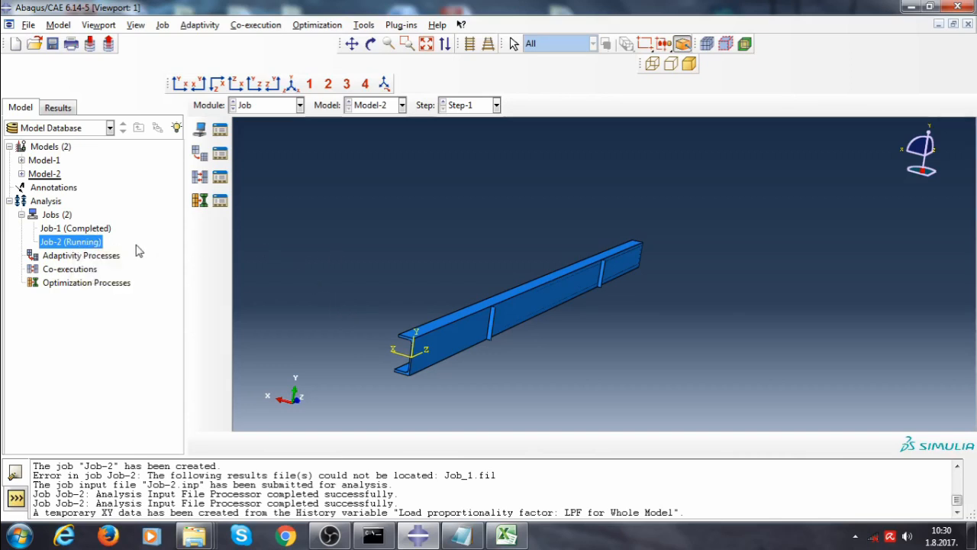
pyautogui.rightClick(85, 246)
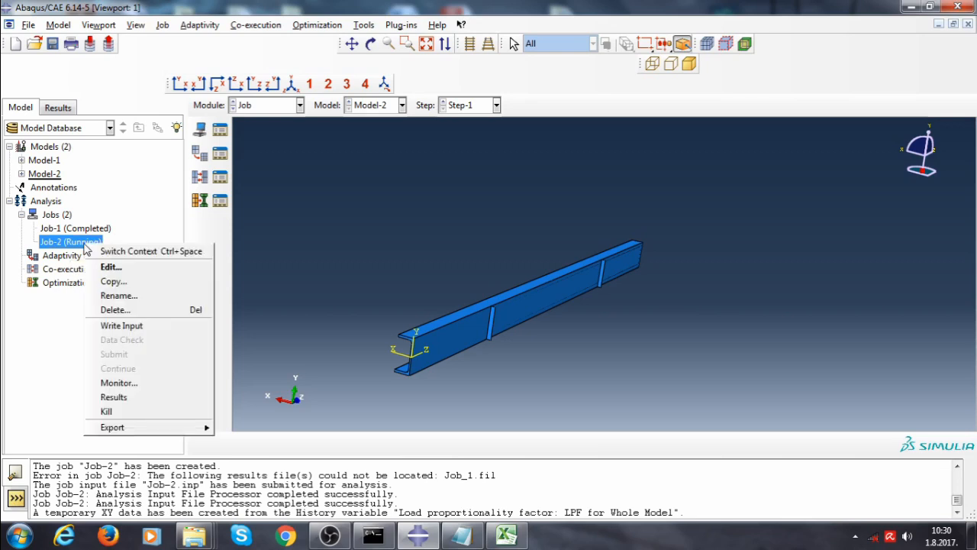
pyautogui.click(119, 399)
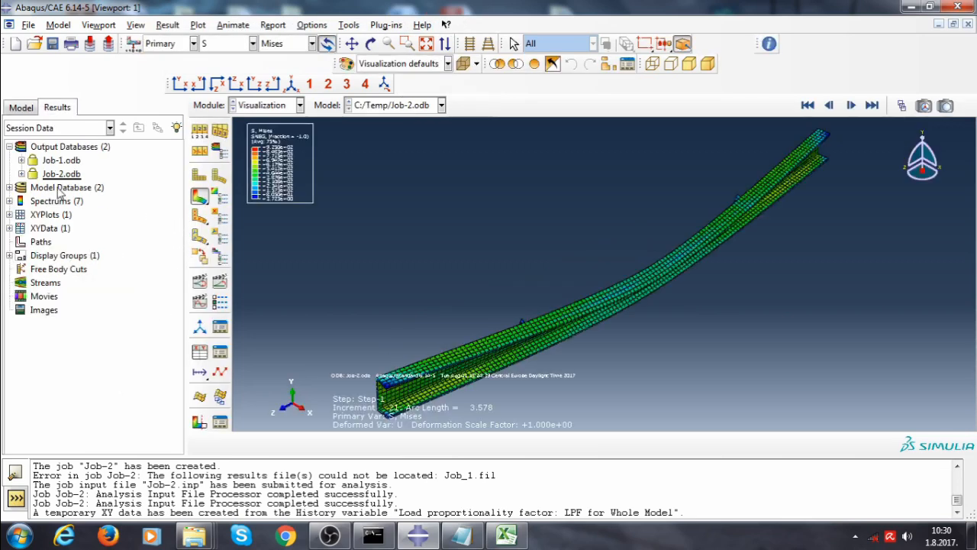
# Plot Job-2's load proportionality factor history output against arc length
pyautogui.click(21, 175)
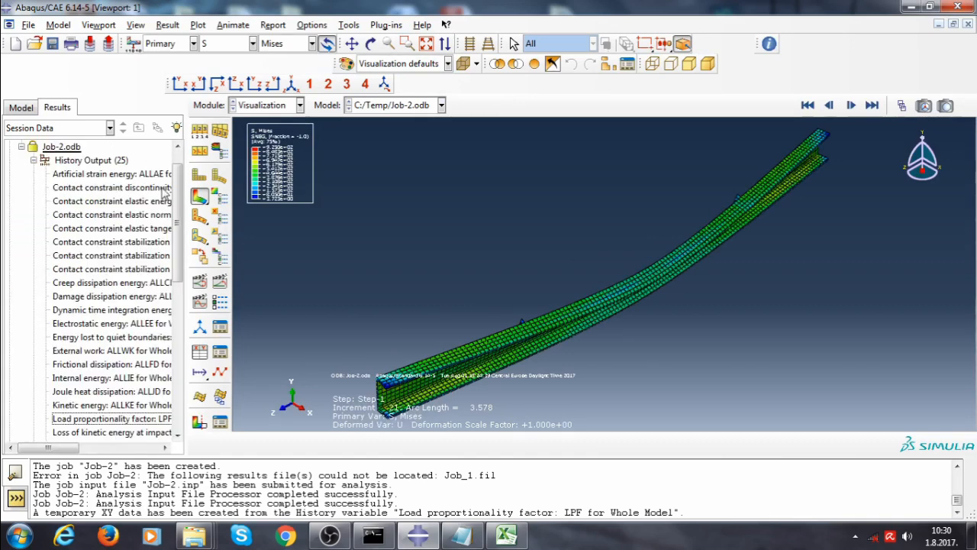
pyautogui.scroll(-3, 177, 193)
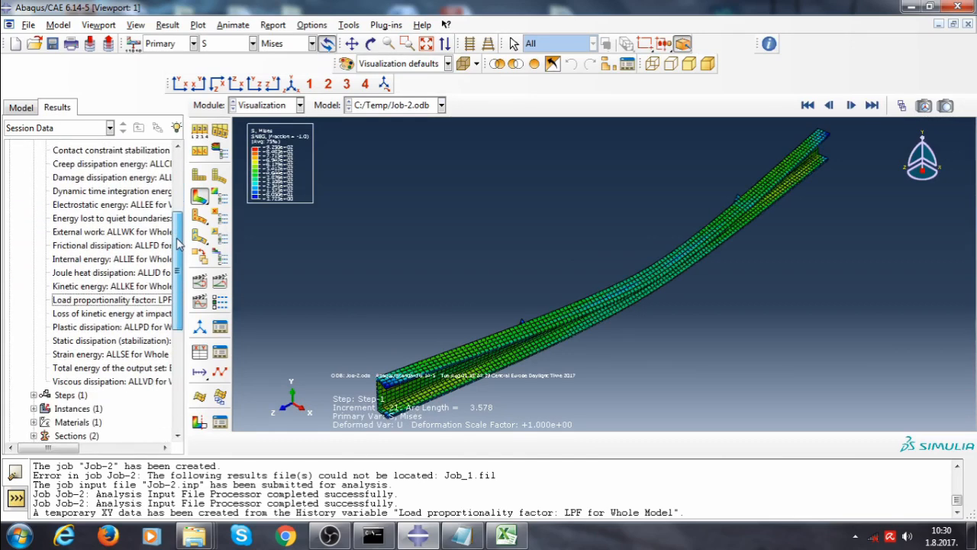
pyautogui.doubleClick(122, 303)
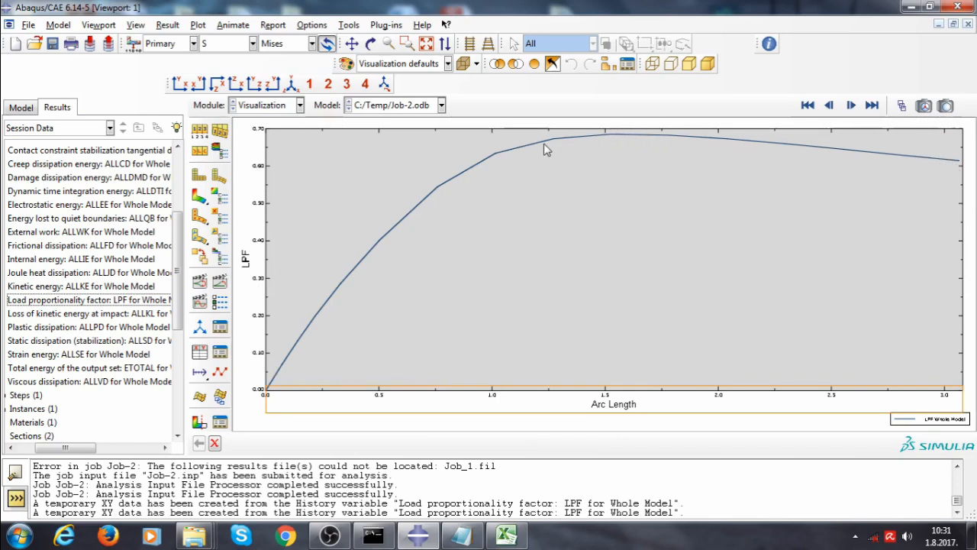
pyautogui.moveTo(180, 242); pyautogui.dragTo(188, 179)
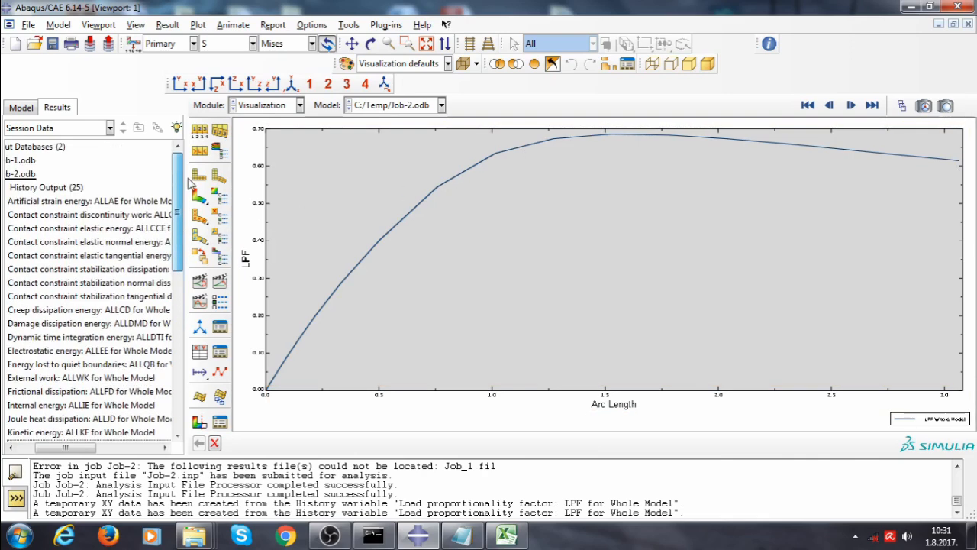
pyautogui.moveTo(65, 447); pyautogui.dragTo(48, 447)
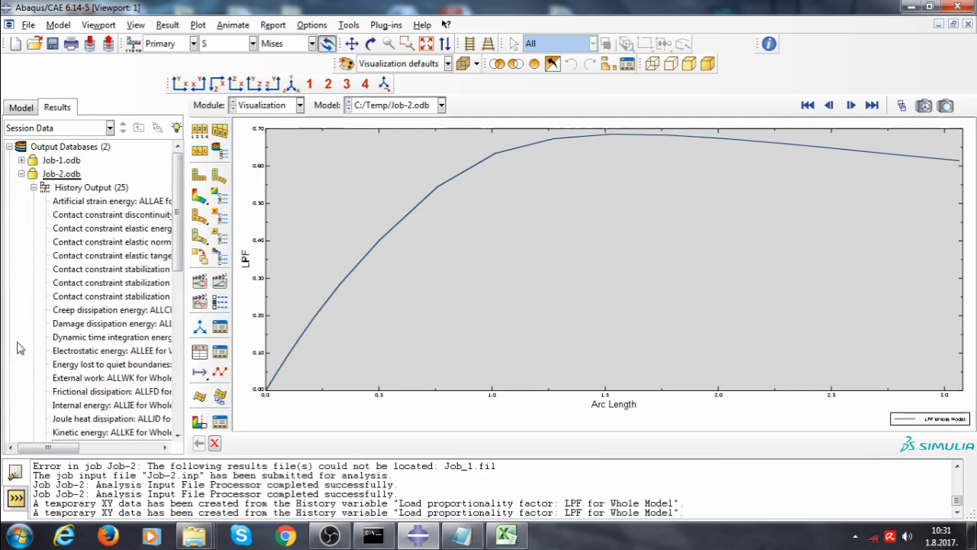
pyautogui.click(34, 187)
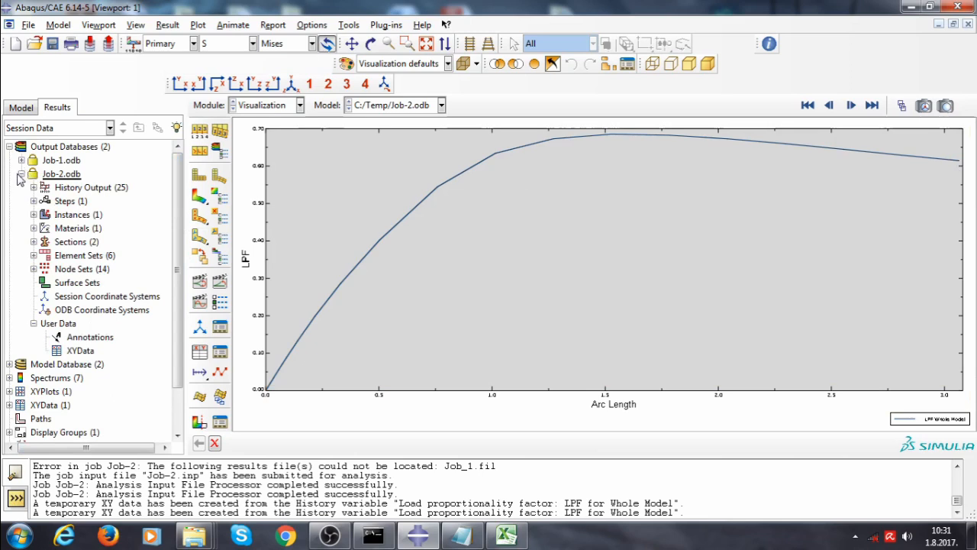
pyautogui.click(21, 174)
# Kill the running Job-2 analysis
pyautogui.click(265, 106)
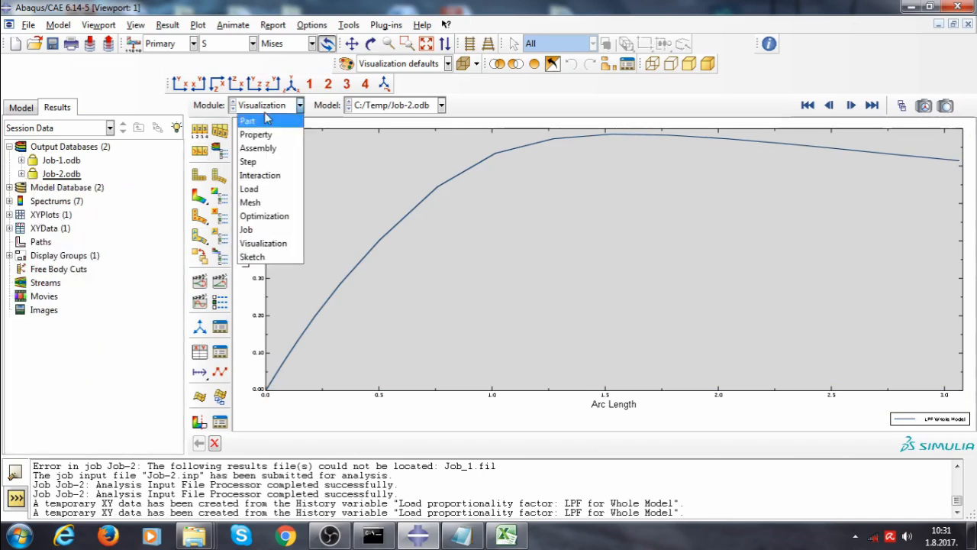
pyautogui.click(258, 230)
pyautogui.rightClick(62, 242)
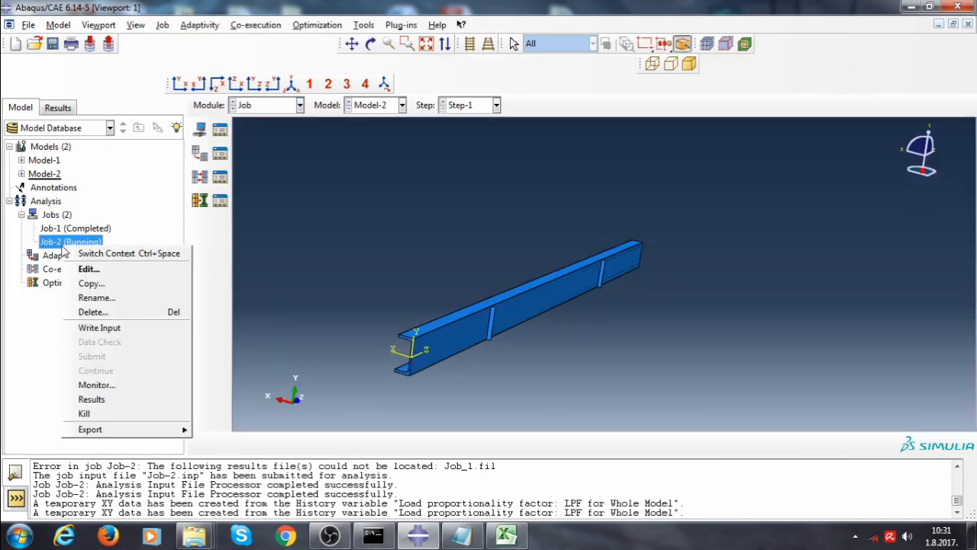
pyautogui.click(115, 413)
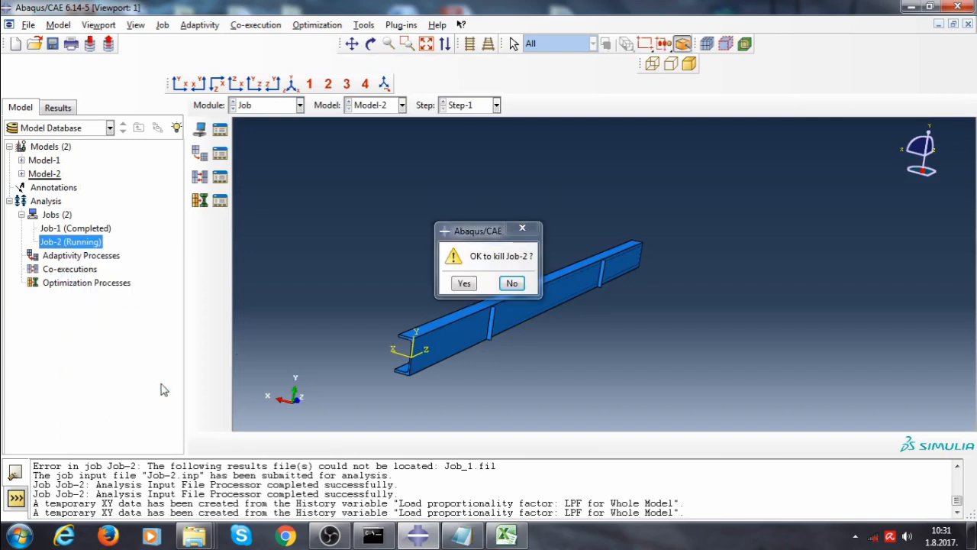
pyautogui.click(459, 284)
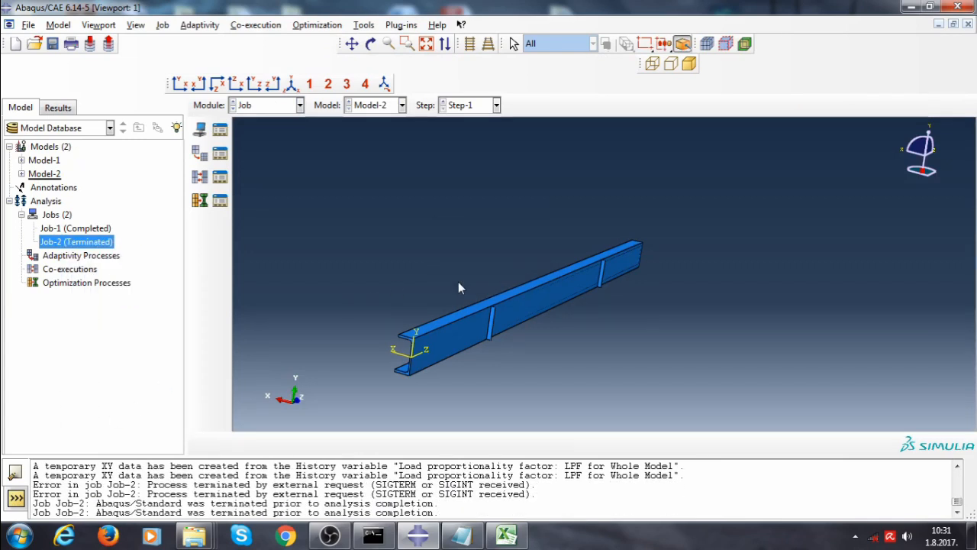
# Open Job-2's results and animate the deformation time history
pyautogui.rightClick(100, 246)
pyautogui.click(155, 396)
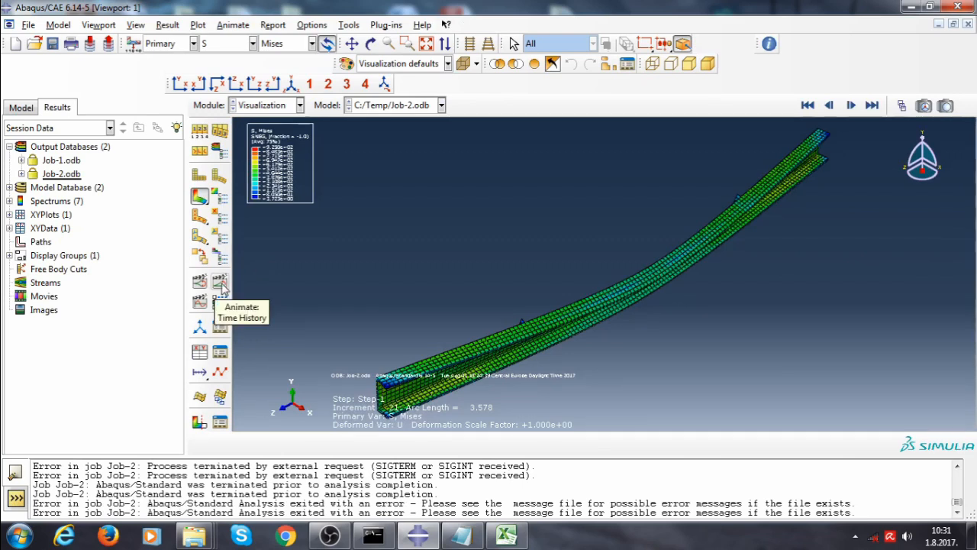
pyautogui.click(220, 282)
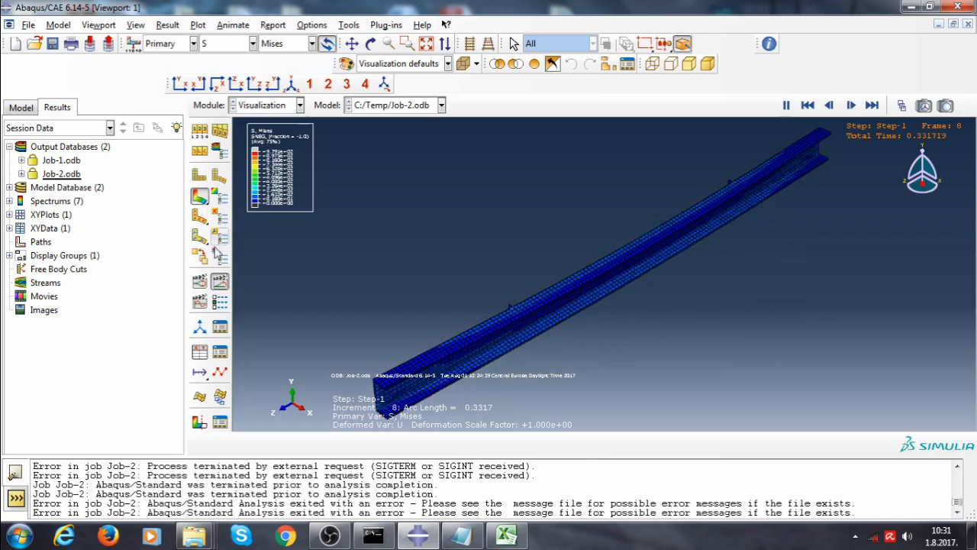
pyautogui.click(220, 281)
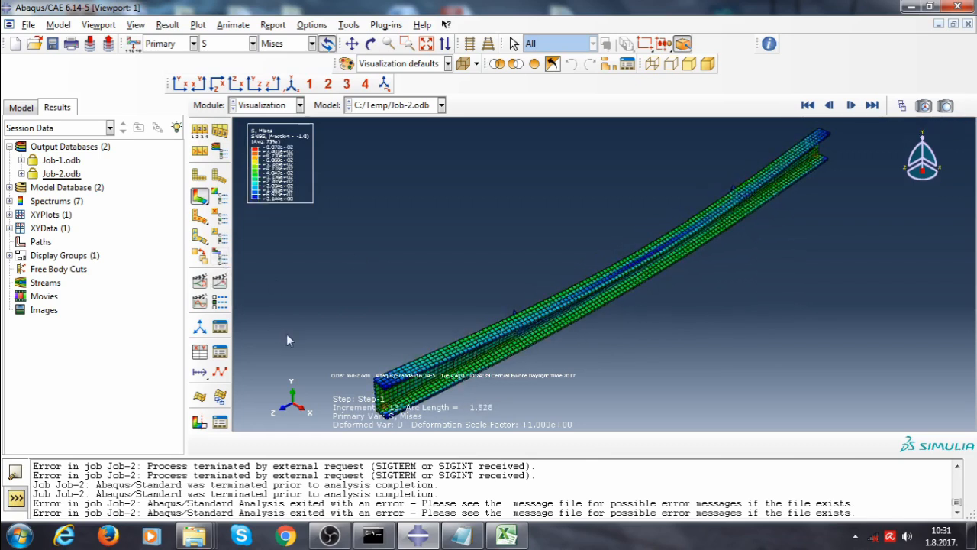
# Create XY data from Job-2's ODB history output and plot the load proportionality factor for the whole model
pyautogui.click(199, 354)
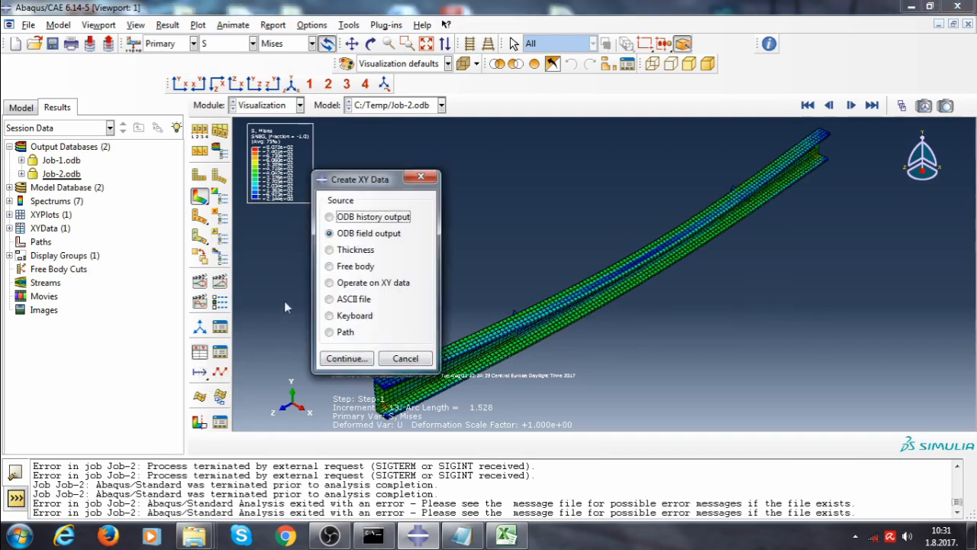
pyautogui.click(330, 218)
pyautogui.click(356, 362)
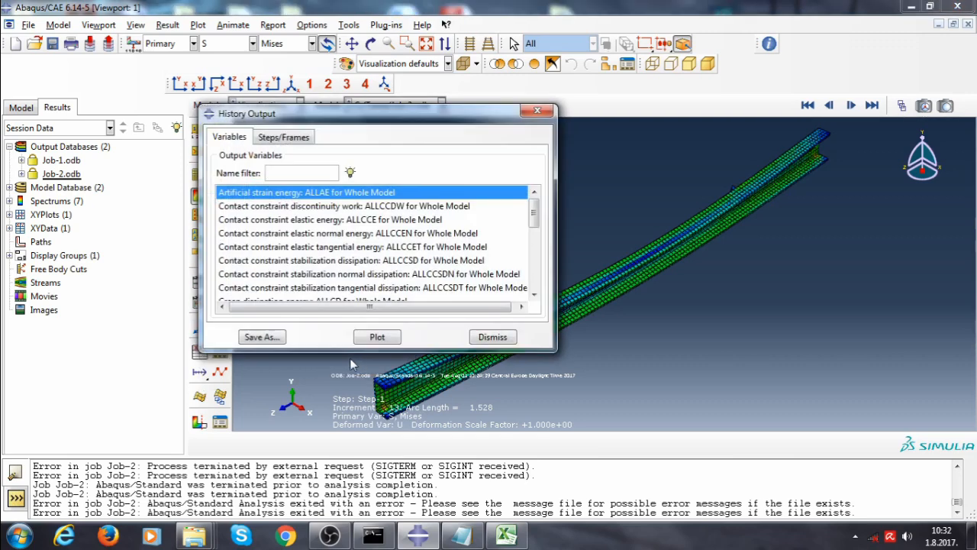
pyautogui.moveTo(534, 212); pyautogui.dragTo(534, 262)
pyautogui.click(353, 248)
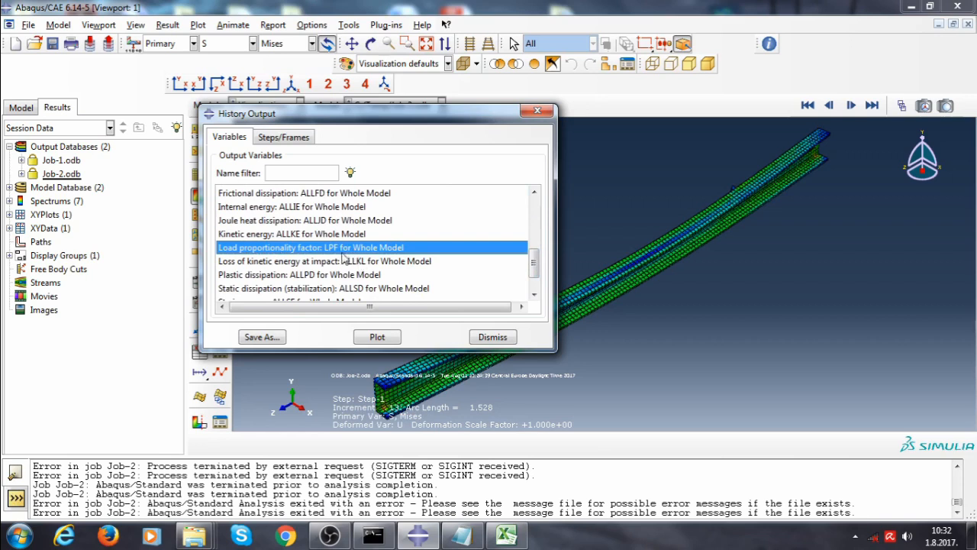
pyautogui.click(367, 338)
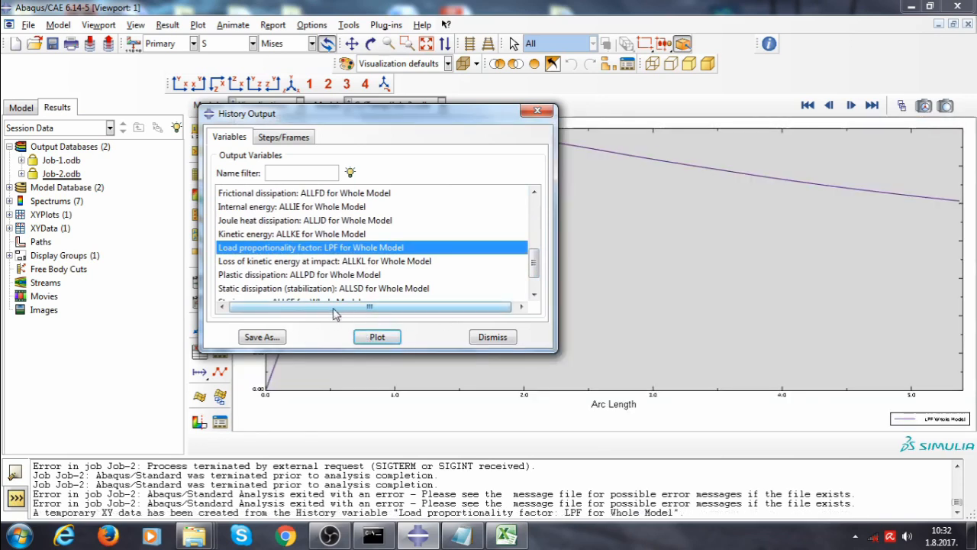
pyautogui.click(535, 113)
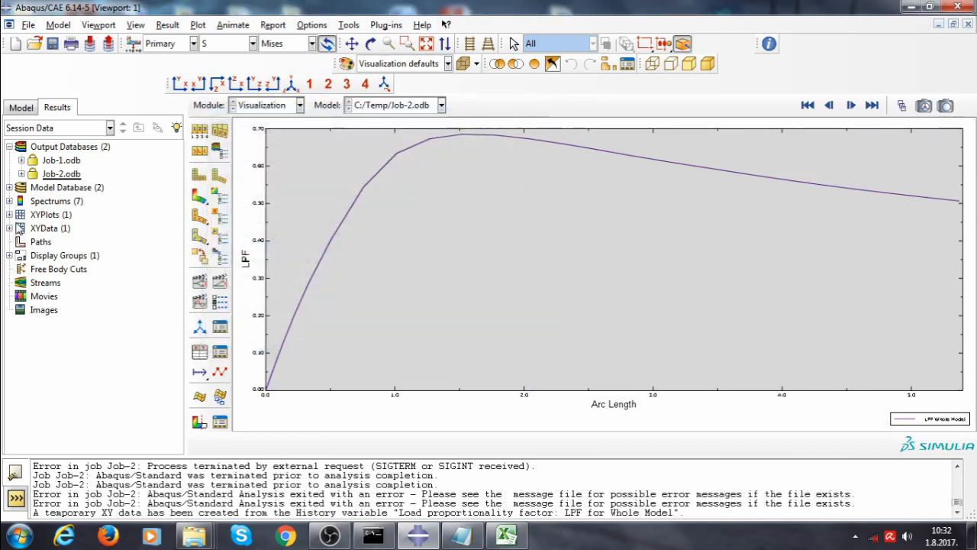
# Open the temporary XY data for editing and copy all of its Y column values
pyautogui.click(9, 229)
pyautogui.rightClick(48, 243)
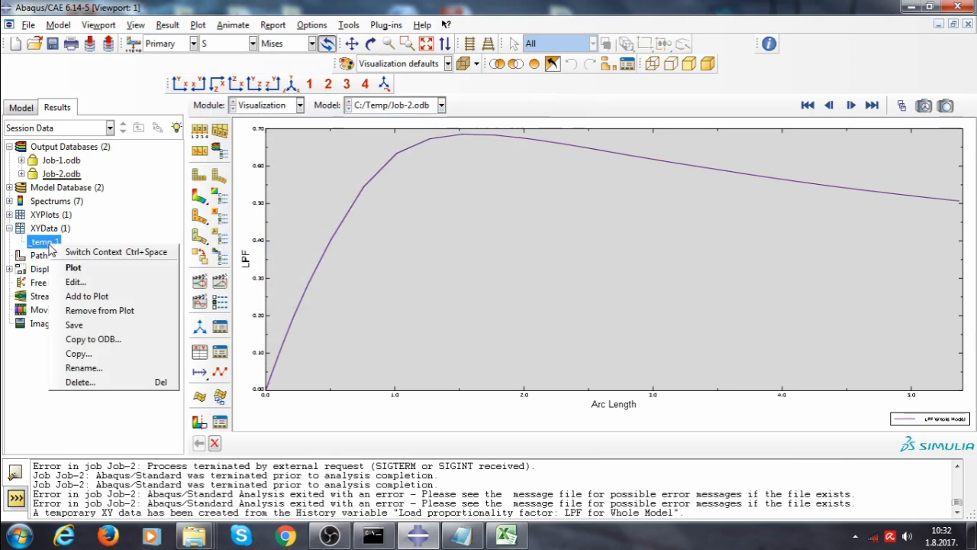
pyautogui.click(121, 282)
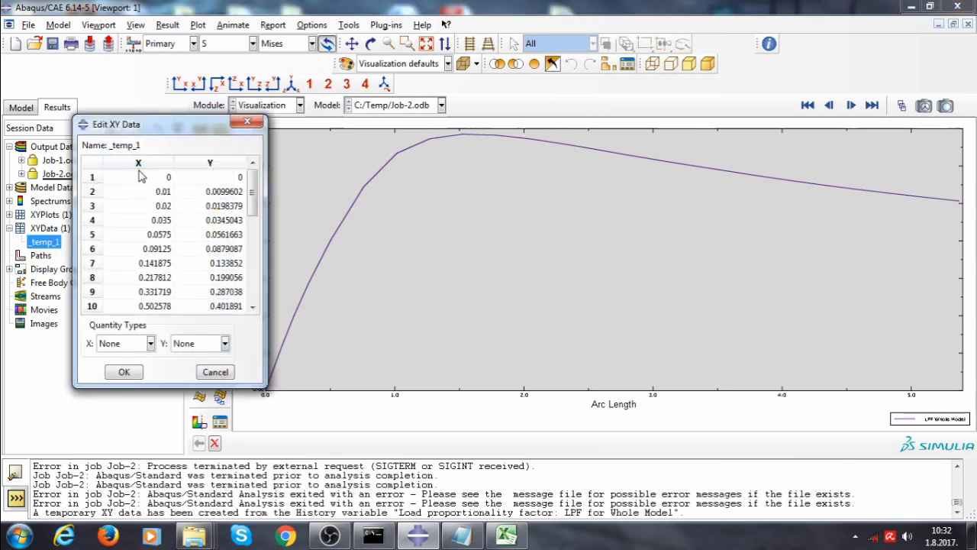
pyautogui.moveTo(253, 177); pyautogui.dragTo(228, 306)
pyautogui.rightClick(231, 304)
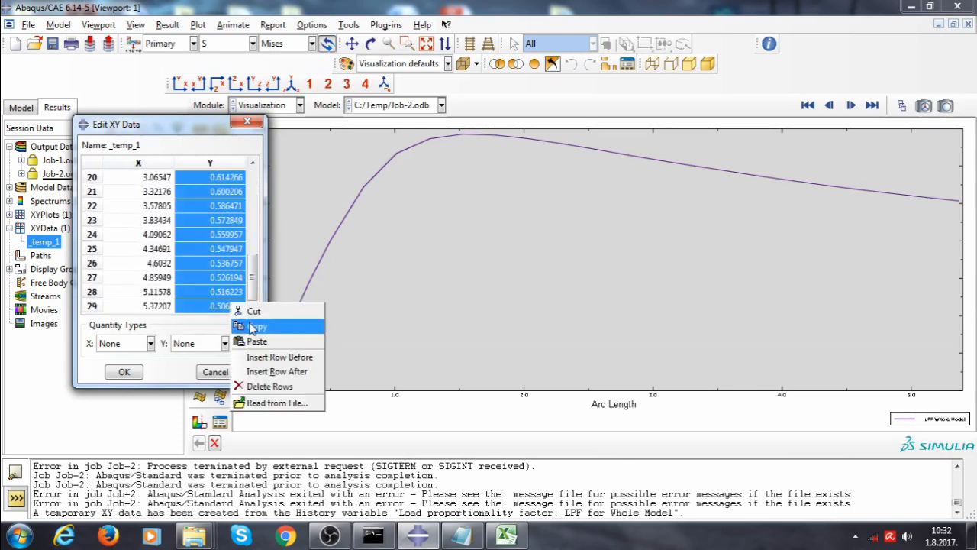
pyautogui.click(252, 326)
# Switch to Notepad and paste the copied load factor values
pyautogui.click(461, 534)
pyautogui.rightClick(254, 155)
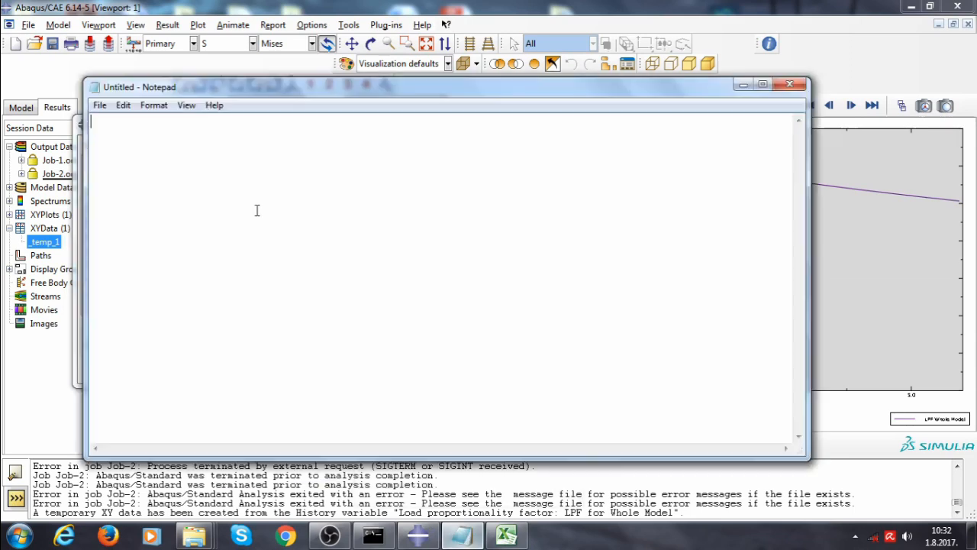
pyautogui.click(286, 212)
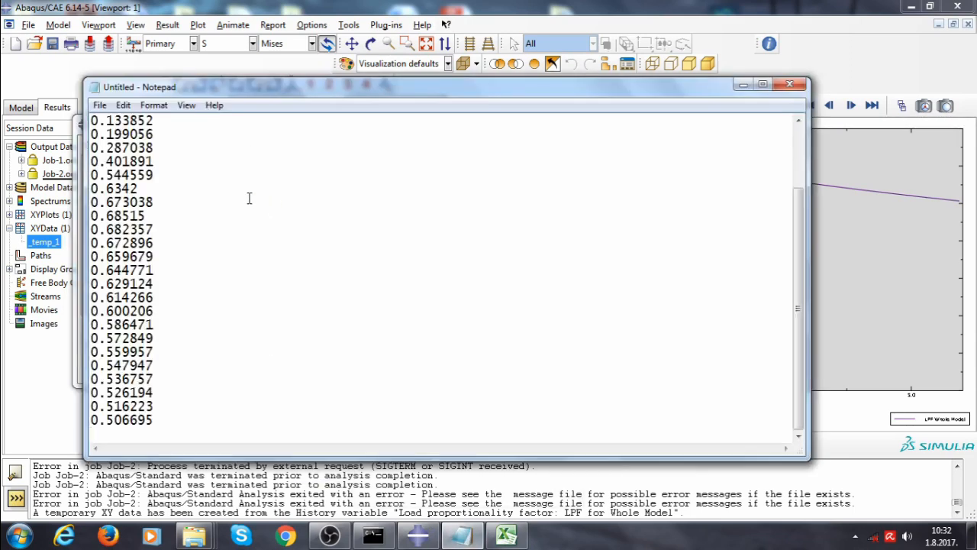
# Replace every decimal point with a comma in the pasted values
pyautogui.click(123, 104)
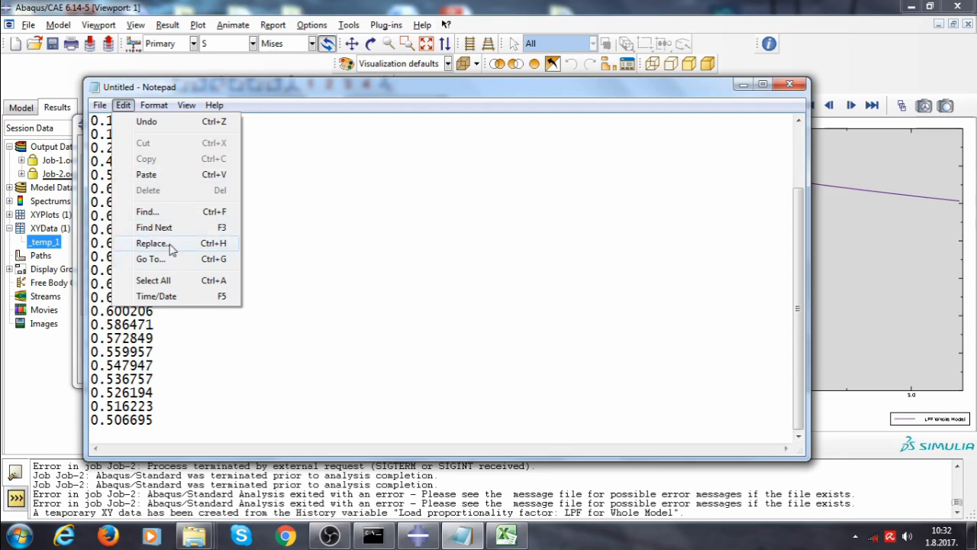
pyautogui.click(152, 243)
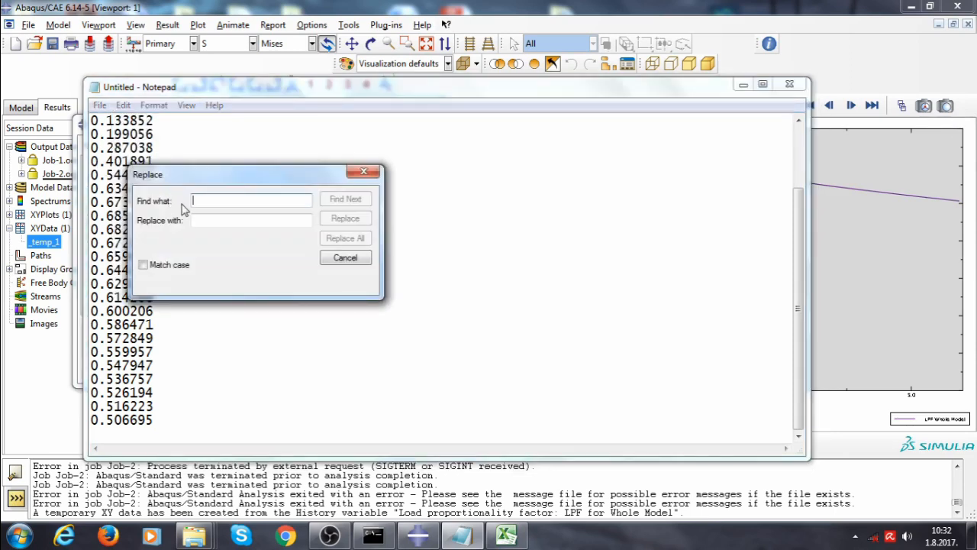
pyautogui.write('.')
pyautogui.click(211, 221)
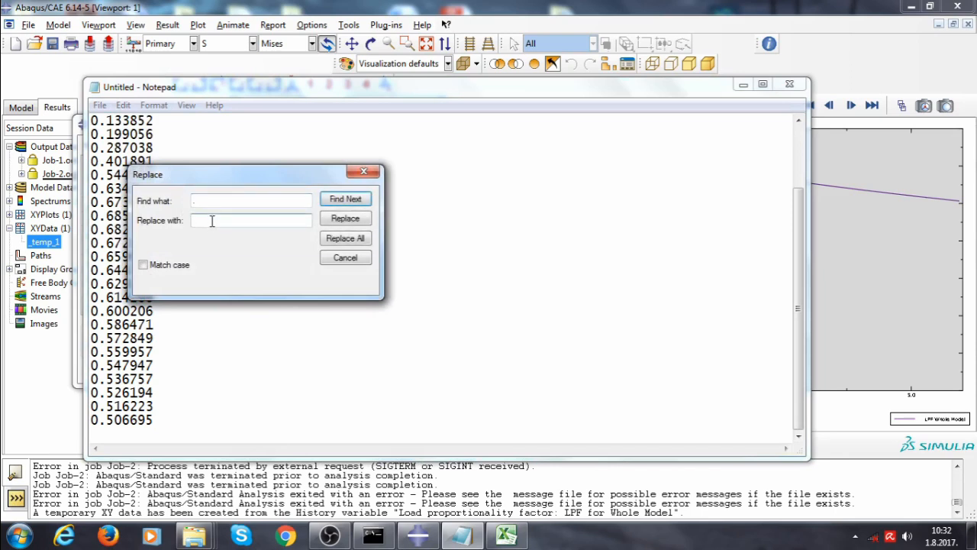
pyautogui.write(',')
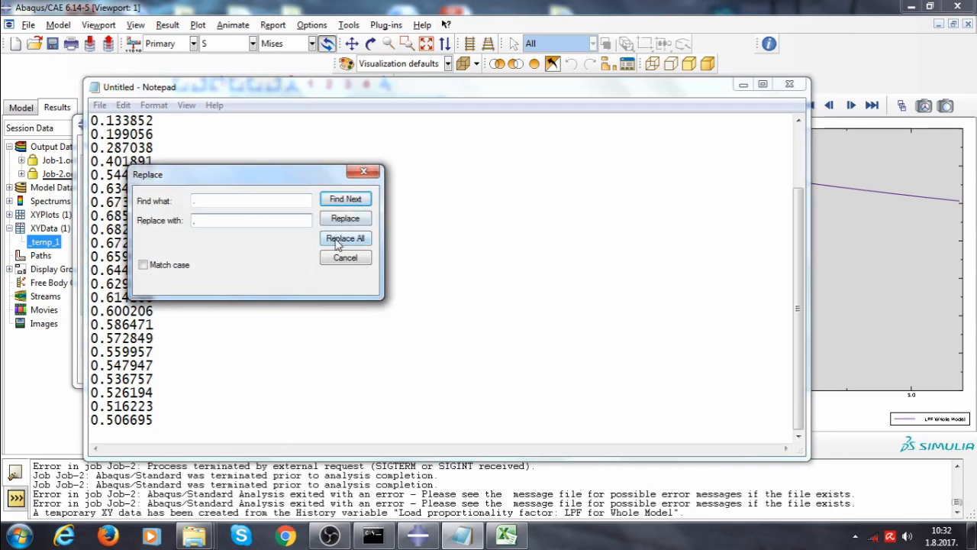
pyautogui.click(338, 241)
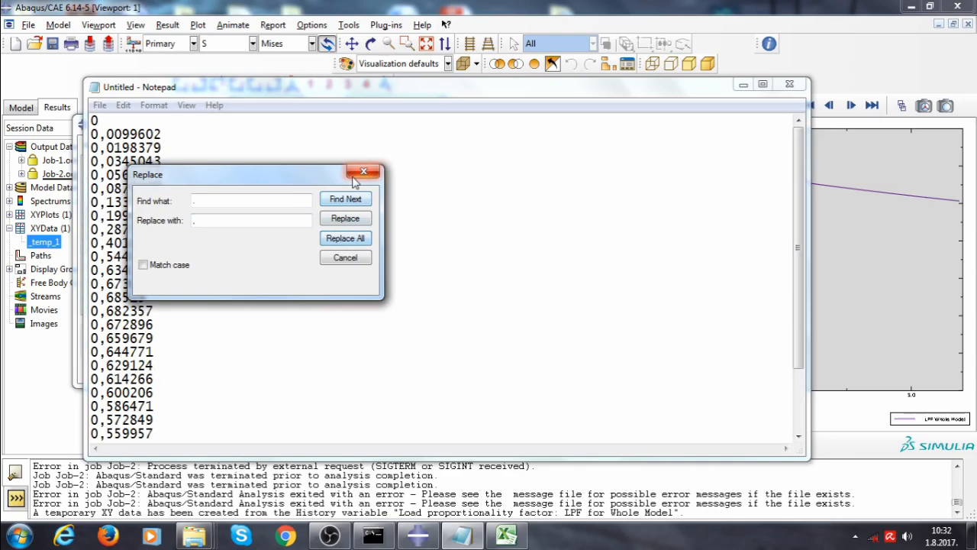
pyautogui.click(365, 171)
# Select all converted values in Notepad and copy them
pyautogui.hotkey('ctrl', 'a')
pyautogui.rightClick(135, 199)
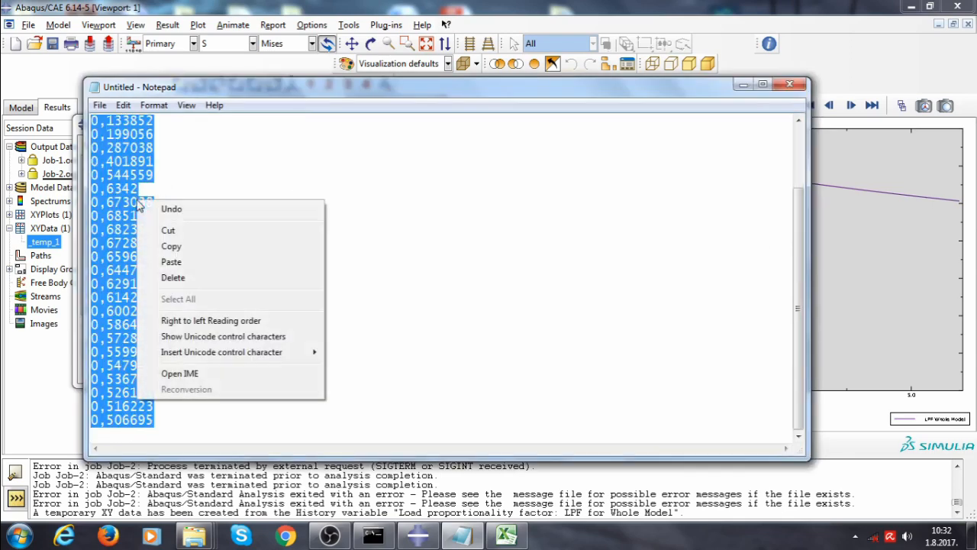
pyautogui.click(175, 251)
# Switch to Excel and paste the load factor values into column D starting at cell D70
pyautogui.click(507, 534)
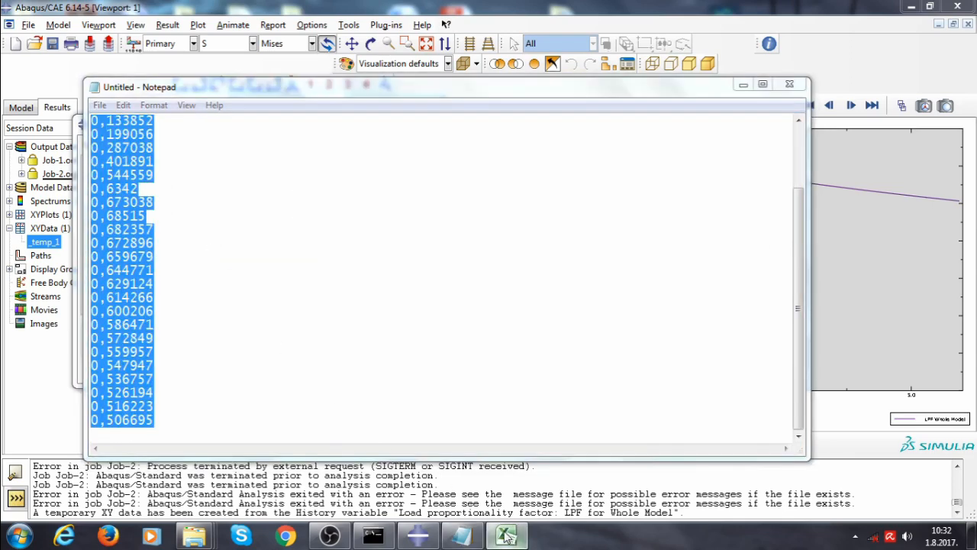
pyautogui.scroll(1, 588, 471)
pyautogui.moveTo(687, 499); pyautogui.dragTo(622, 499)
pyautogui.scroll(9, 524, 458)
pyautogui.scroll(5, 525, 435)
pyautogui.scroll(-10, 524, 432)
pyautogui.scroll(10, 524, 433)
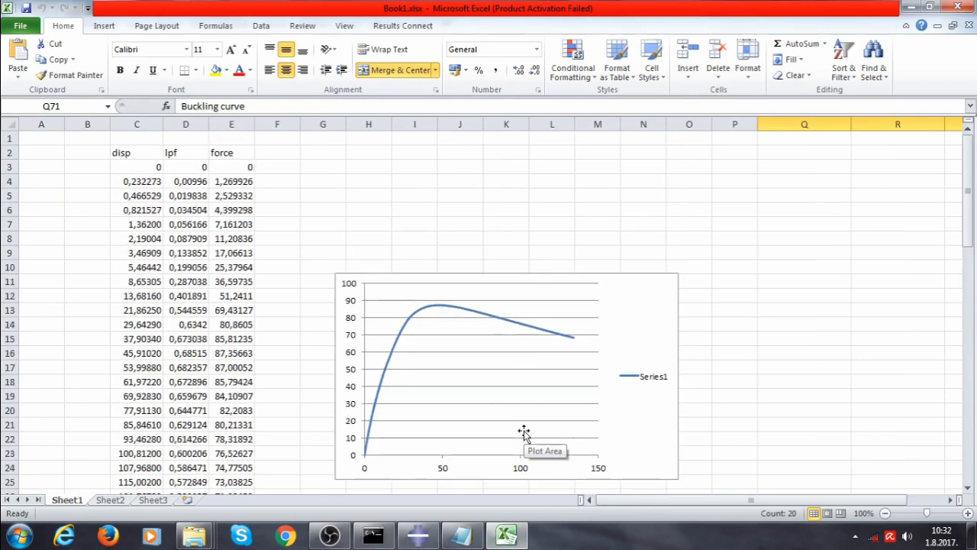
pyautogui.scroll(-8, 332, 231)
pyautogui.scroll(-14, 331, 231)
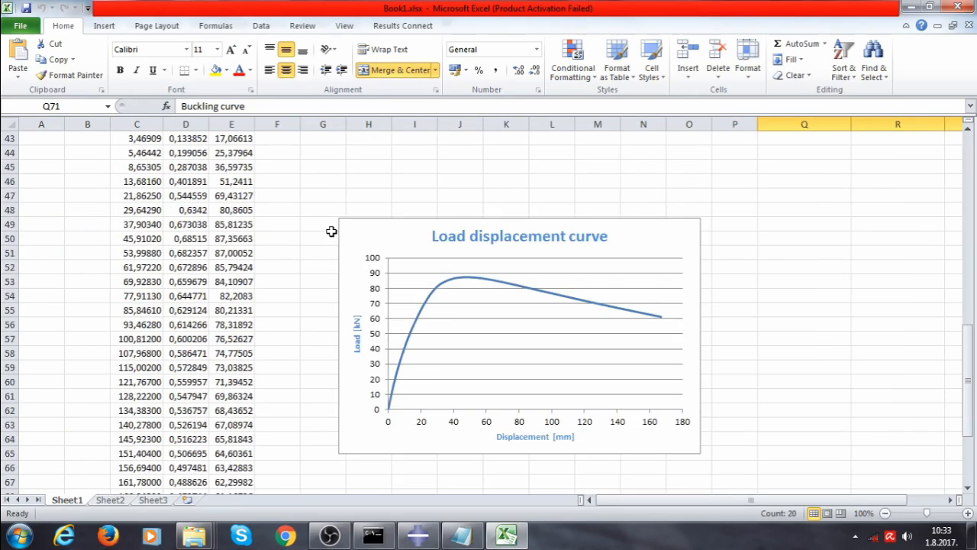
pyautogui.moveTo(196, 189); pyautogui.dragTo(192, 186)
pyautogui.rightClick(192, 187)
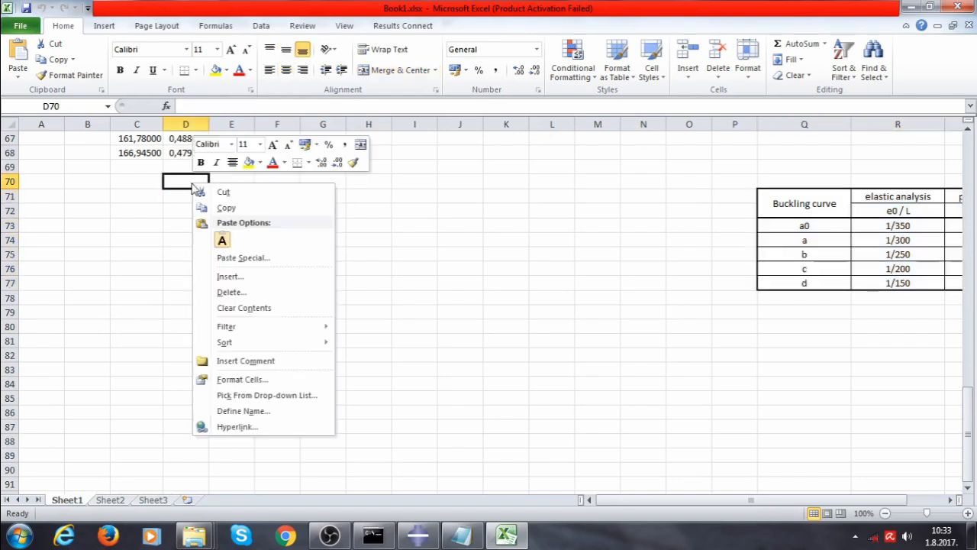
pyautogui.click(222, 240)
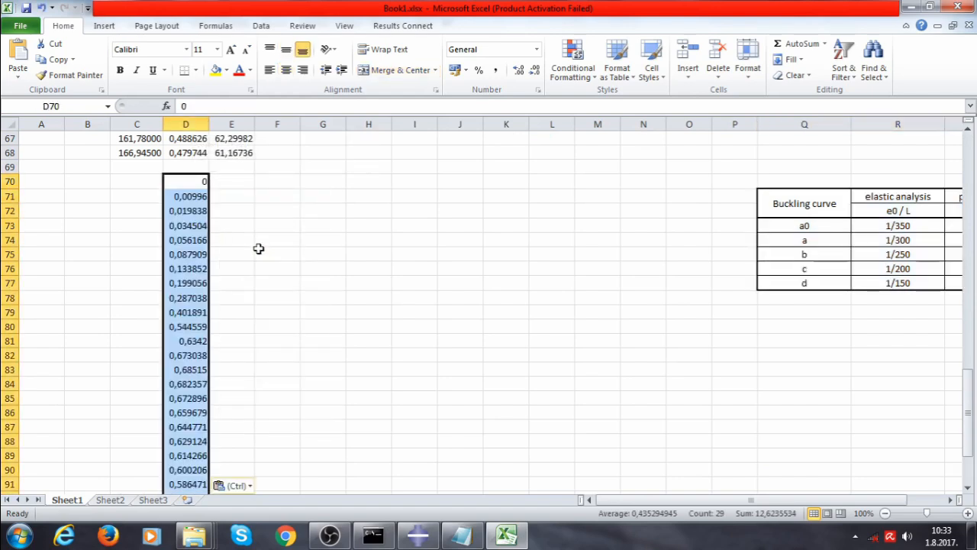
# Enter 0 in cell E70 next to the first load factor
pyautogui.scroll(2, 266, 251)
pyautogui.click(238, 265)
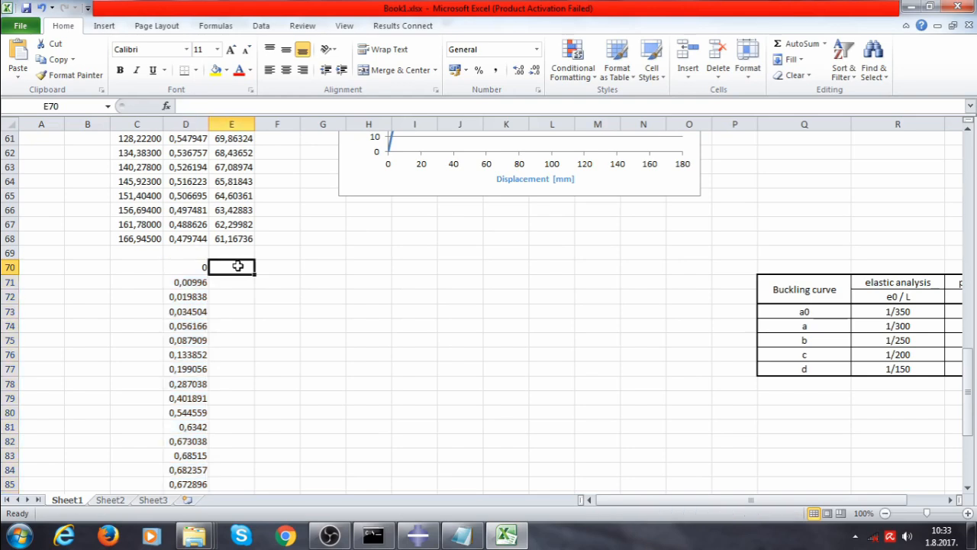
pyautogui.write('0')
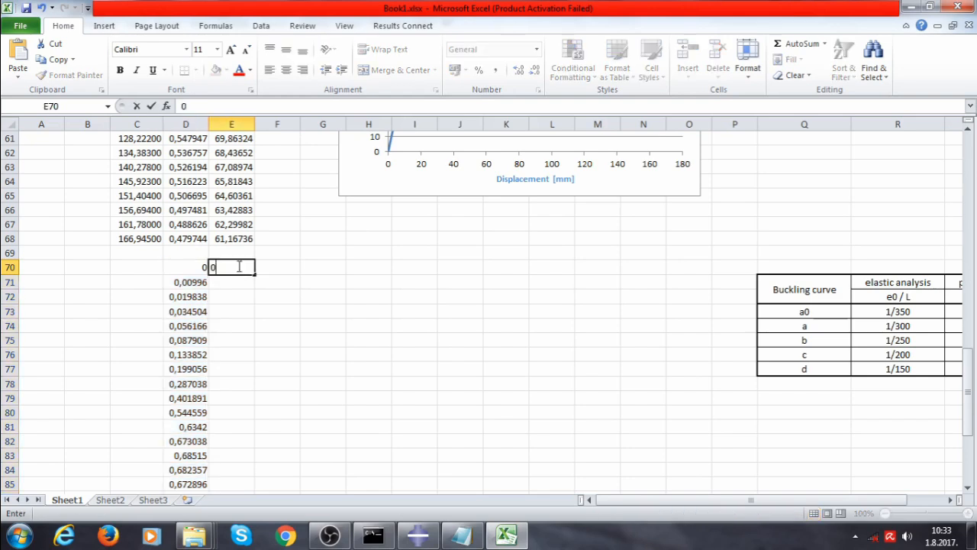
pyautogui.press('Return')
# Enter a formula in E71 multiplying D71 by 63782
pyautogui.write('=')
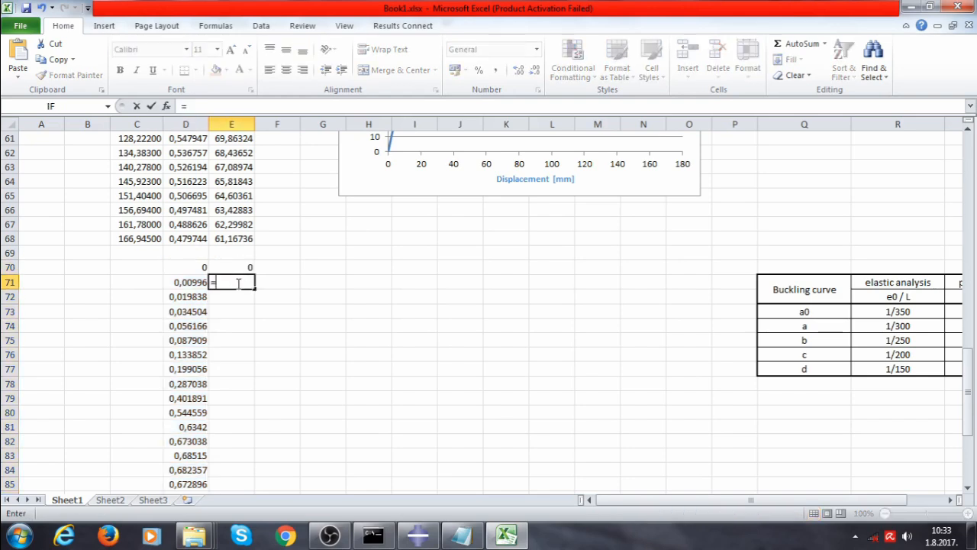
pyautogui.click(195, 282)
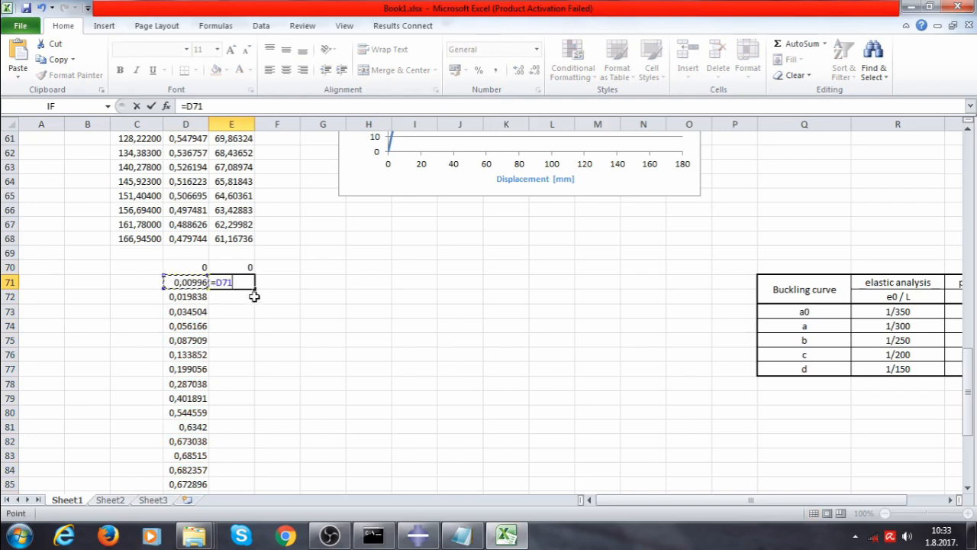
pyautogui.click(217, 106)
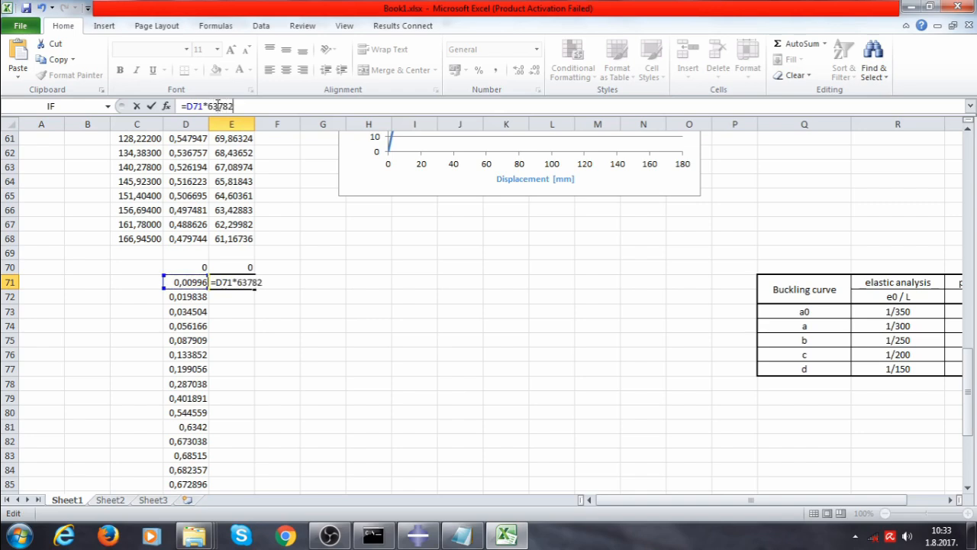
pyautogui.press('Return')
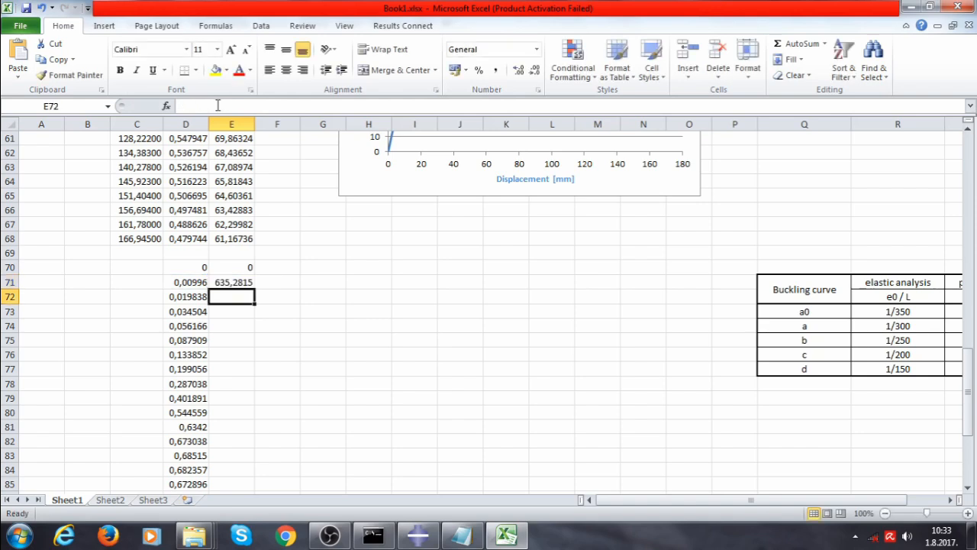
pyautogui.click(240, 283)
pyautogui.click(219, 106)
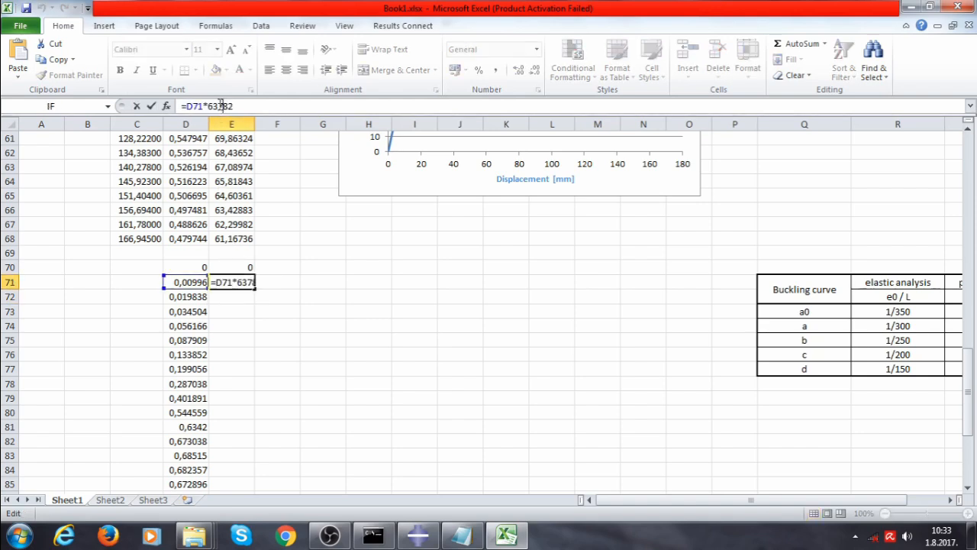
pyautogui.click(294, 307)
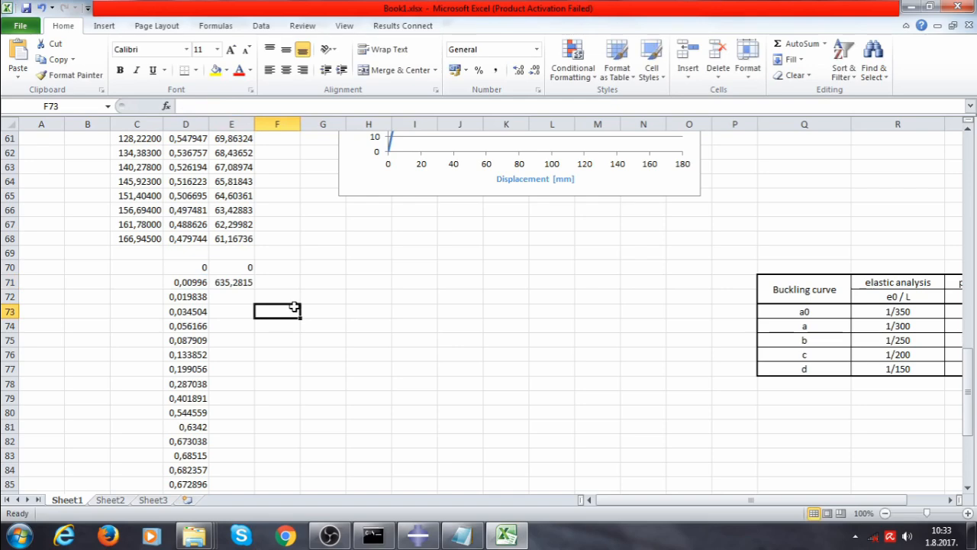
pyautogui.click(243, 282)
pyautogui.moveTo(250, 285); pyautogui.dragTo(252, 115)
pyautogui.moveTo(248, 165); pyautogui.dragTo(248, 165)
pyautogui.click(283, 155)
pyautogui.click(248, 168)
pyautogui.click(225, 107)
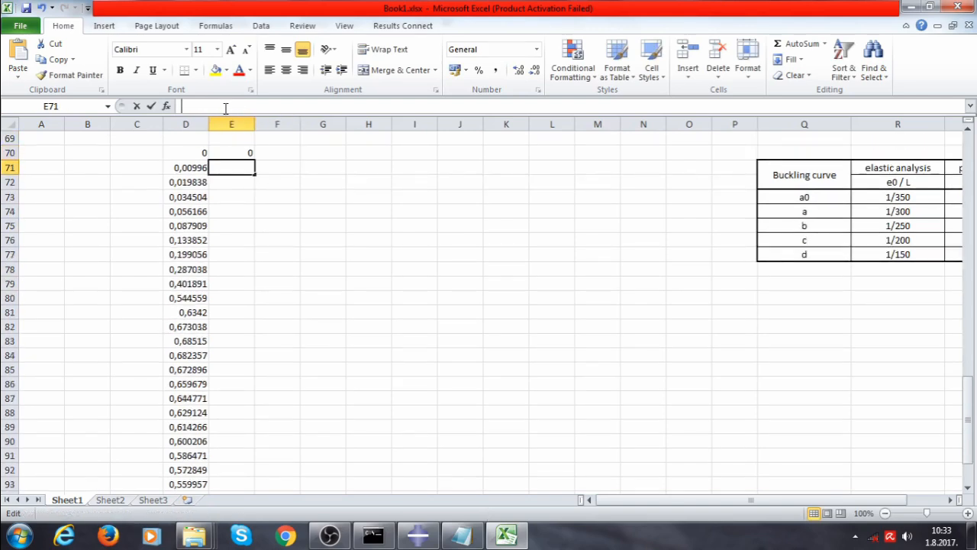
# Enter the formula =D71*63,782 in cell E71 to convert the load factor into force
pyautogui.write('=')
pyautogui.click(197, 168)
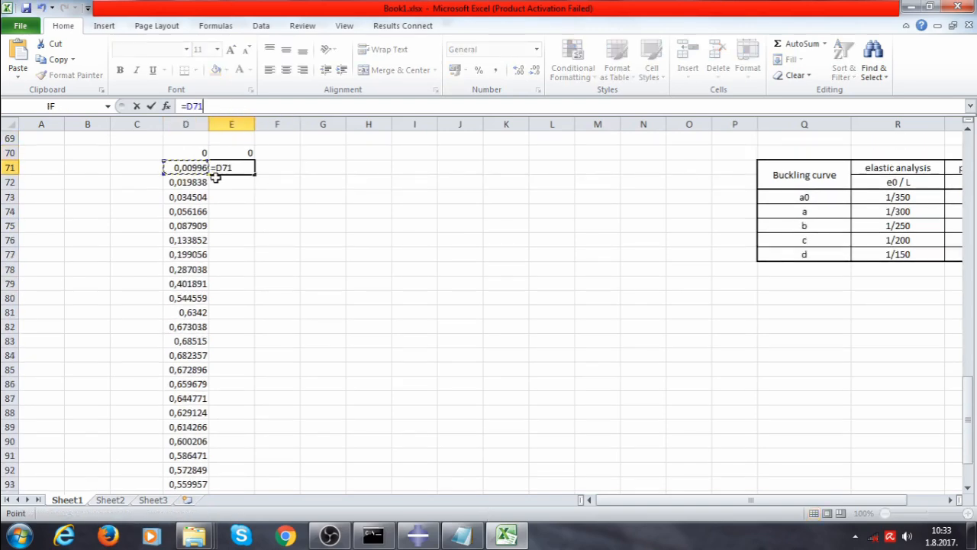
pyautogui.write('*')
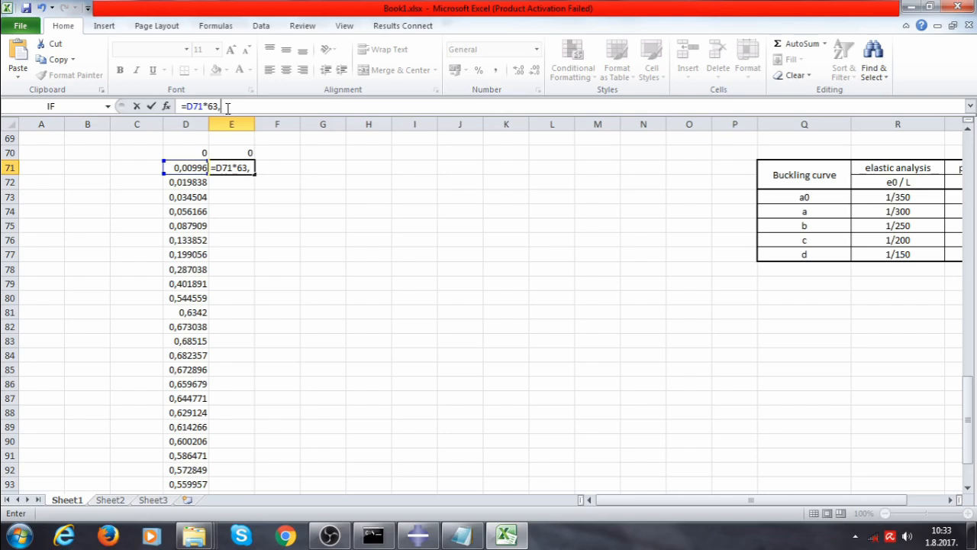
pyautogui.write('63,782')
pyautogui.press('Return')
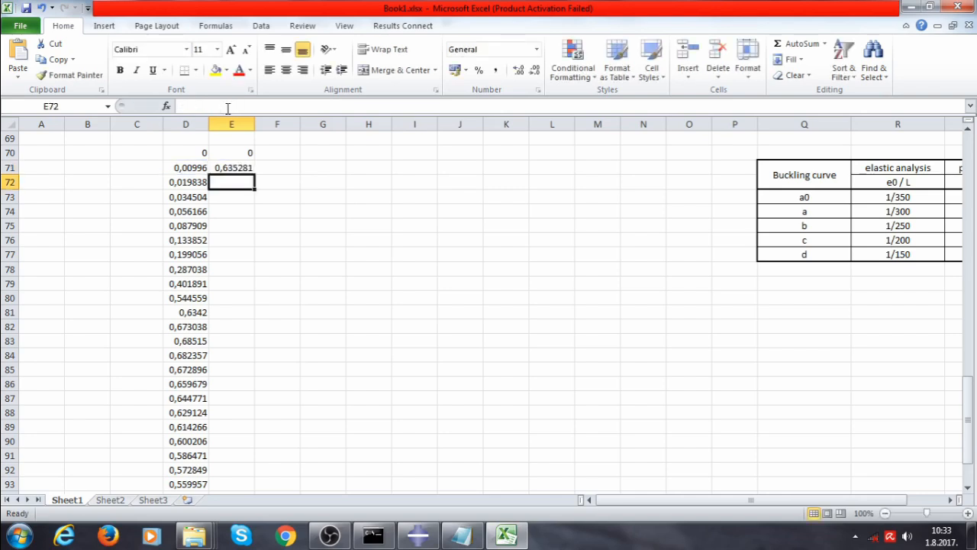
# Fill the E71 force formula down the column through row 98
pyautogui.click(236, 168)
pyautogui.moveTo(254, 174); pyautogui.dragTo(221, 467)
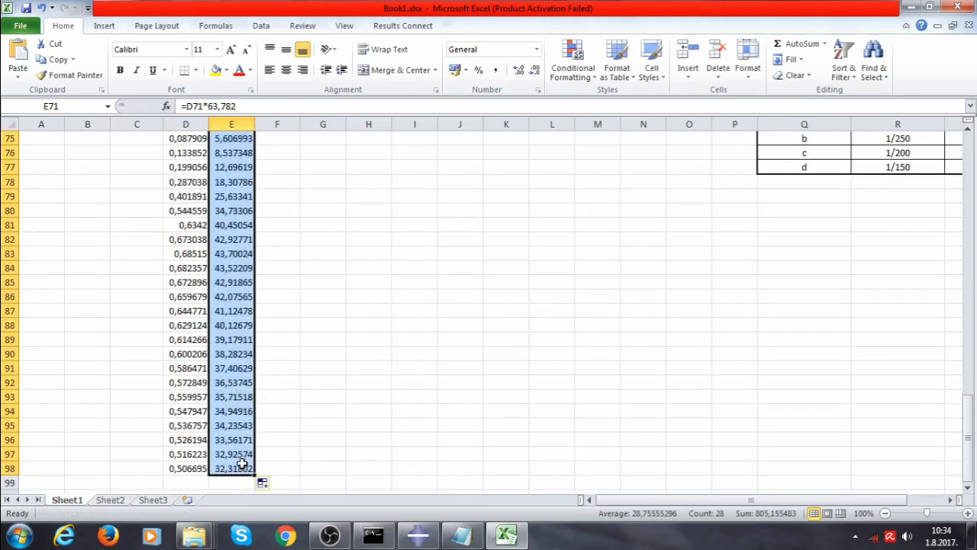
pyautogui.click(310, 425)
pyautogui.scroll(3, 312, 426)
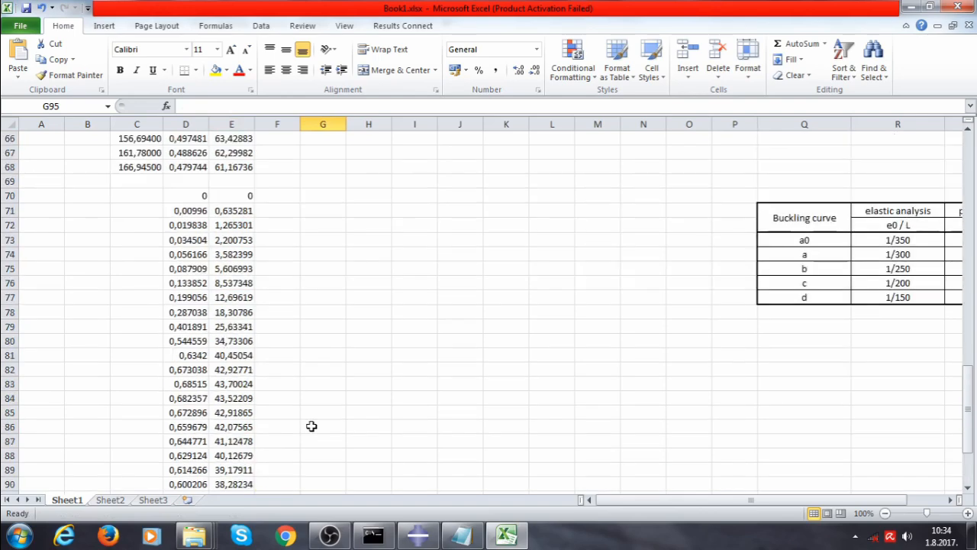
# Return to Abaqus, close the XY data editor, and start creating XY data from ODB field output for node set SET-1
pyautogui.click(436, 537)
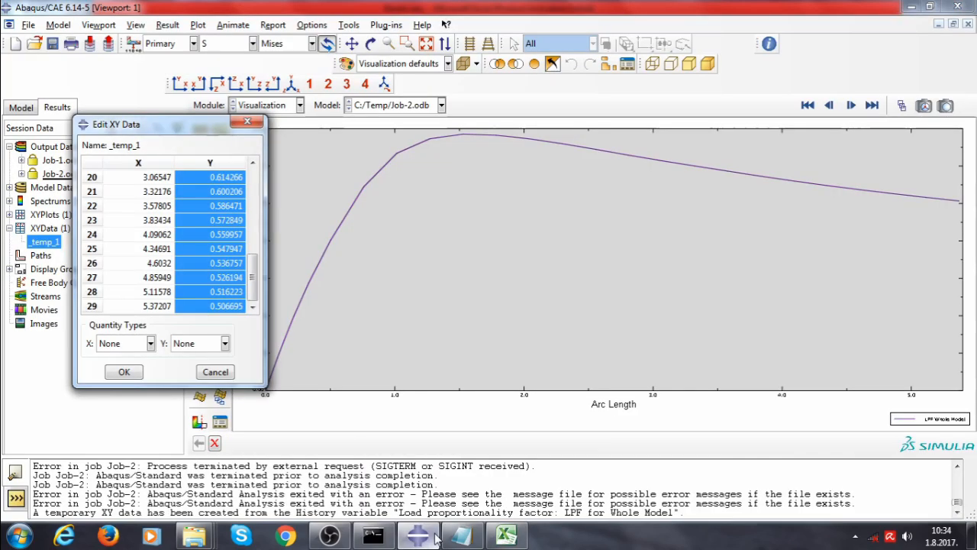
pyautogui.click(220, 372)
pyautogui.click(200, 353)
pyautogui.click(355, 237)
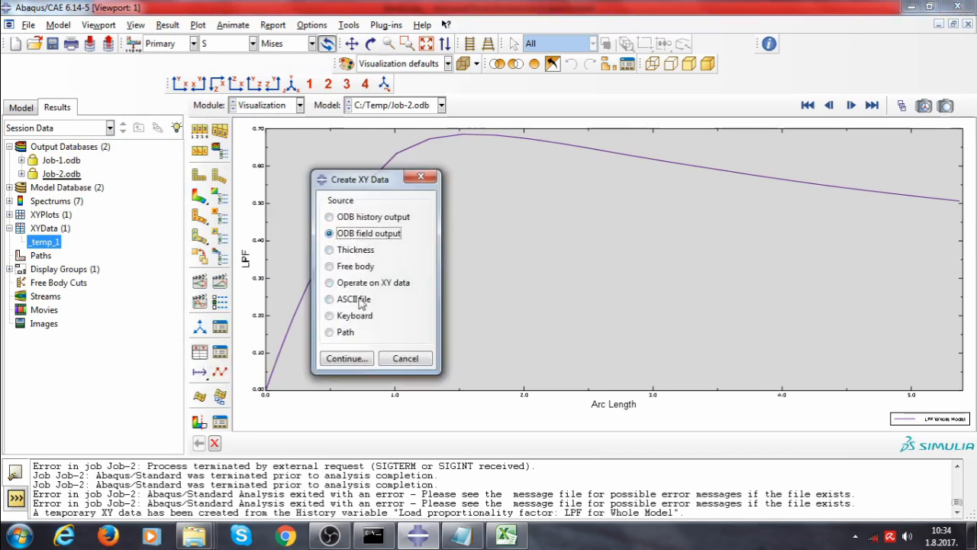
pyautogui.click(353, 358)
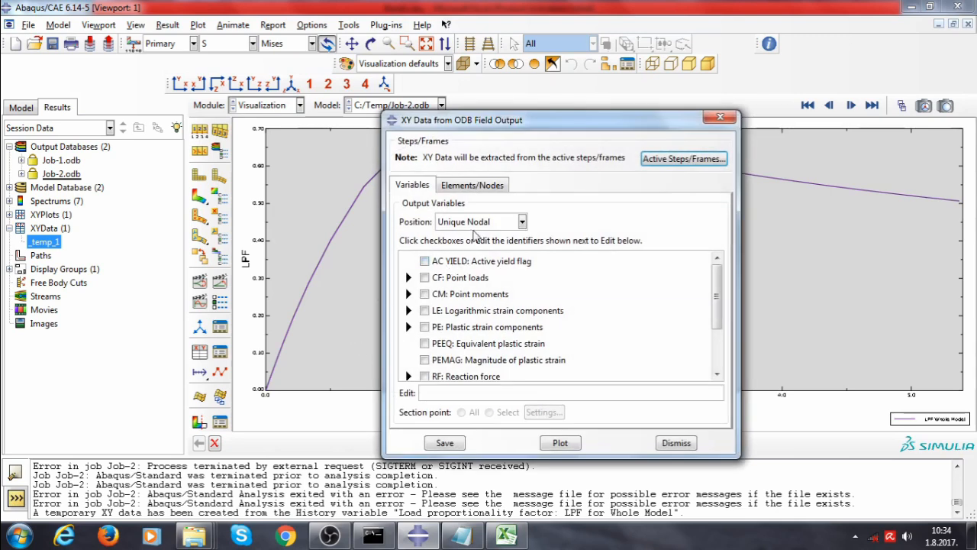
pyautogui.click(474, 221)
pyautogui.click(474, 280)
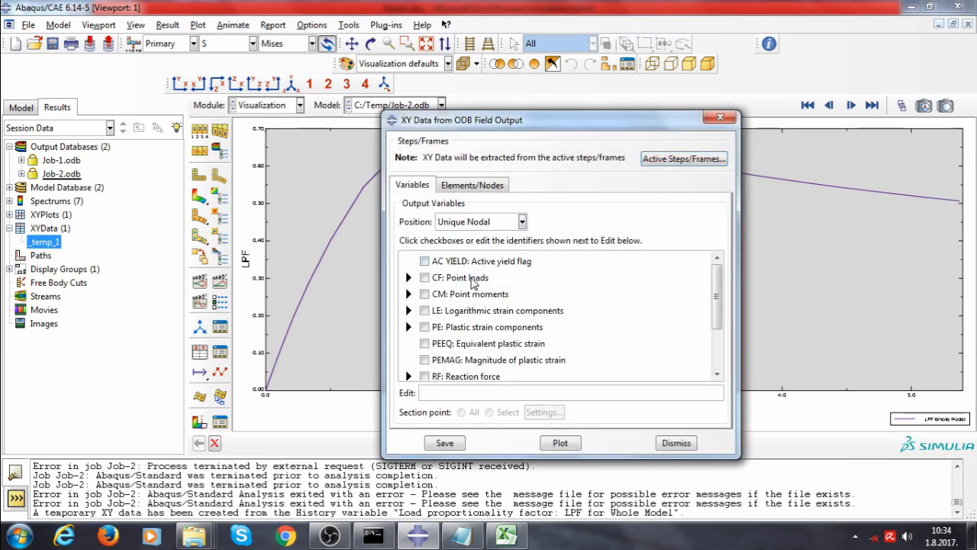
pyautogui.click(475, 185)
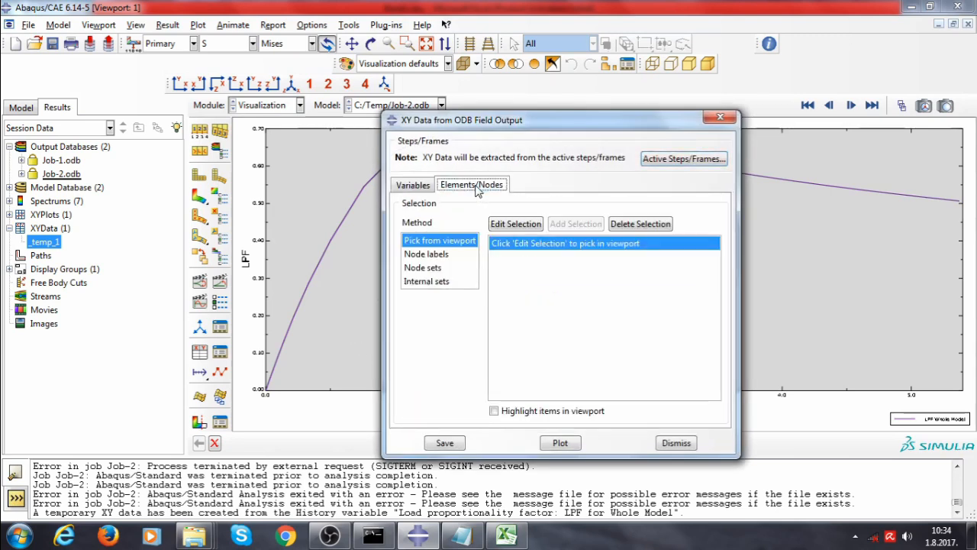
pyautogui.click(426, 268)
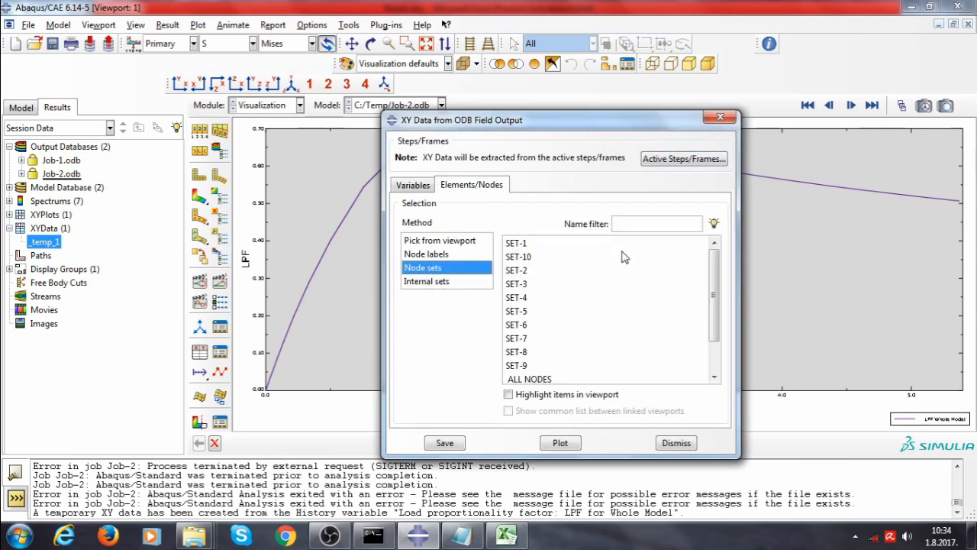
pyautogui.click(522, 248)
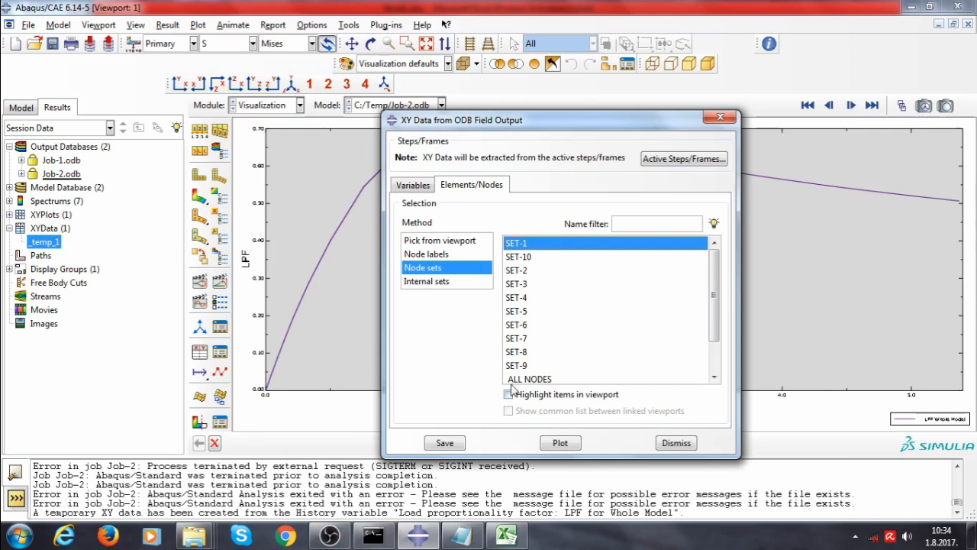
# Select the U1 spatial displacement variable and plot its XY data, then close the dialog
pyautogui.click(413, 185)
pyautogui.scroll(-3, 654, 320)
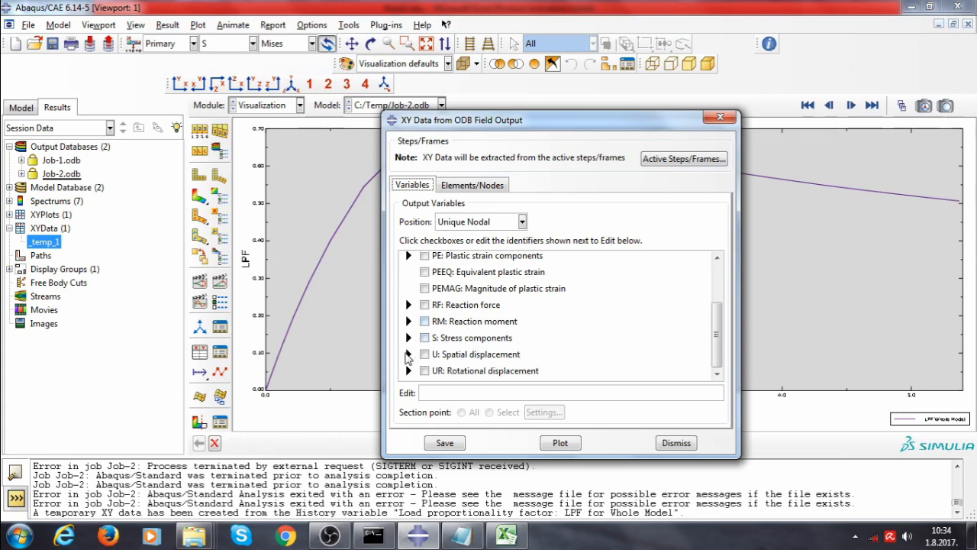
pyautogui.click(409, 355)
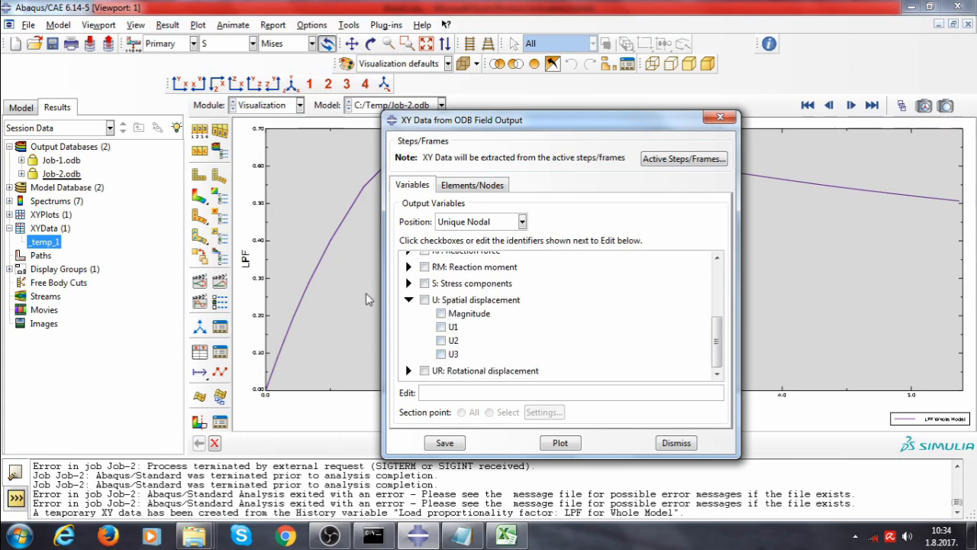
pyautogui.click(200, 199)
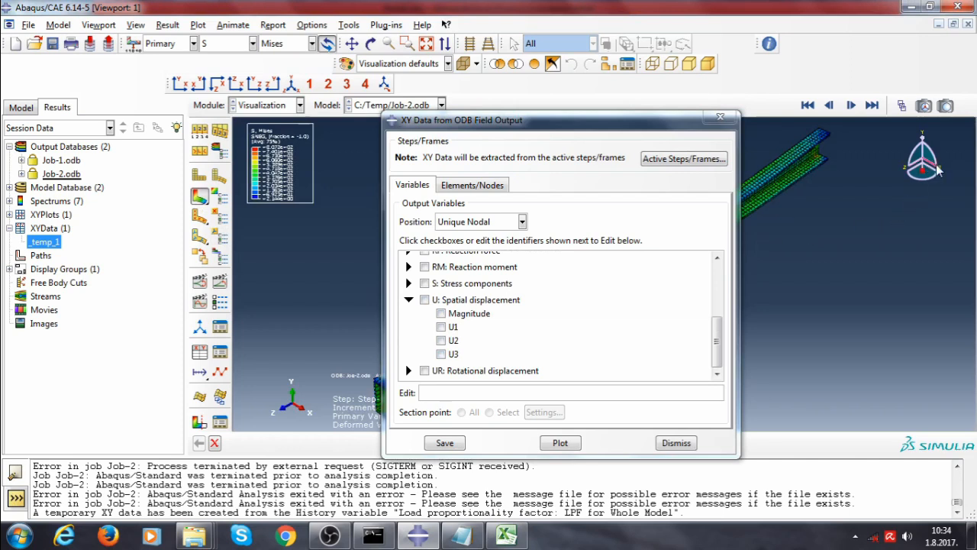
pyautogui.click(441, 327)
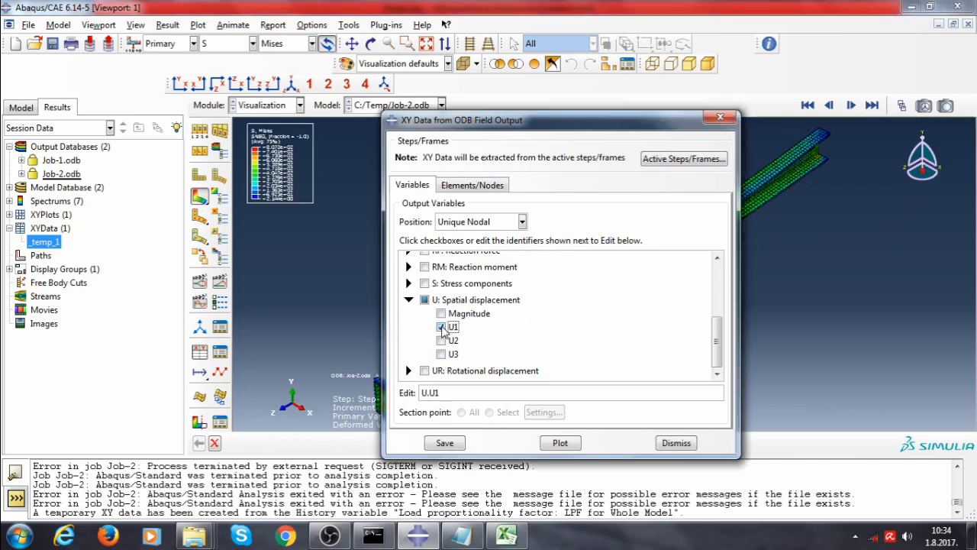
pyautogui.click(560, 443)
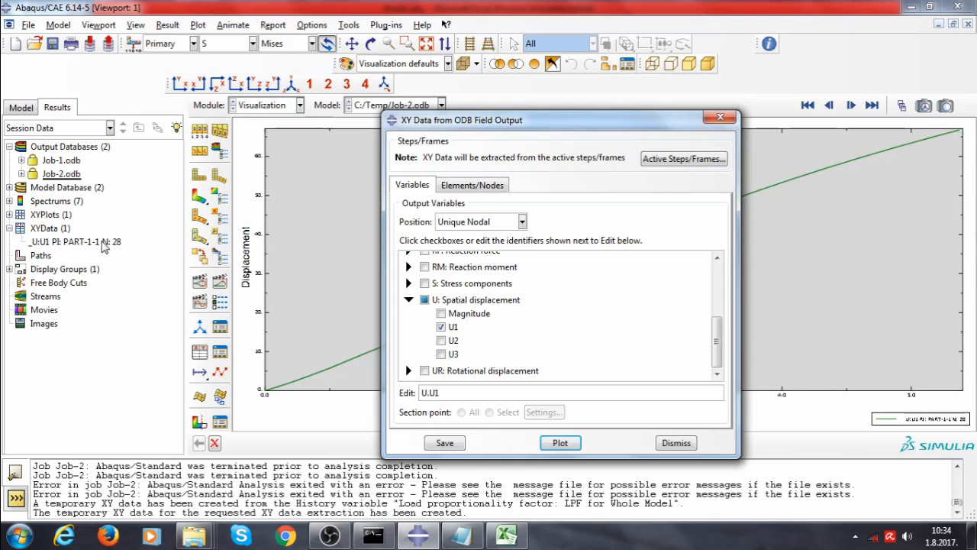
pyautogui.click(720, 117)
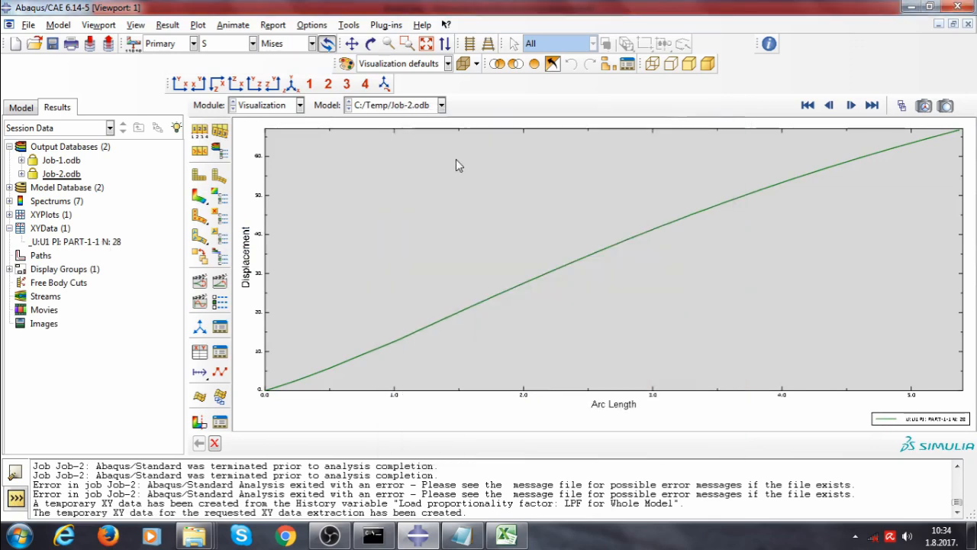
# Open the U1 displacement XY data for editing and copy its Y column values
pyautogui.rightClick(118, 243)
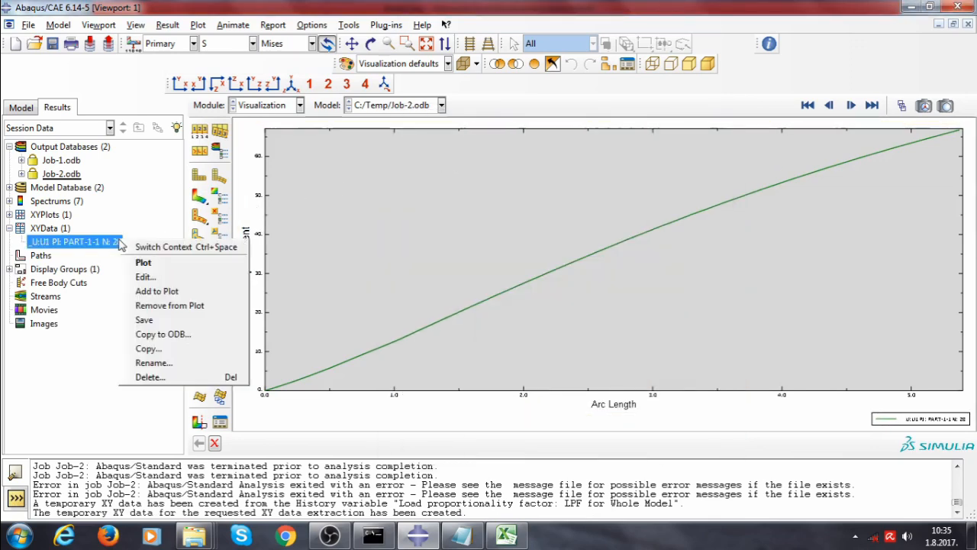
pyautogui.click(149, 276)
pyautogui.moveTo(217, 190); pyautogui.dragTo(228, 318)
pyautogui.rightClick(209, 291)
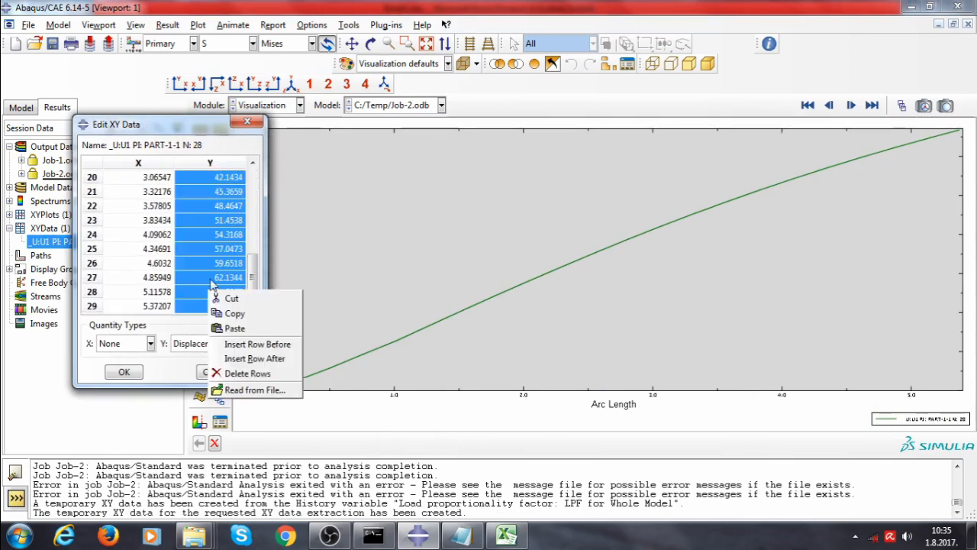
pyautogui.click(247, 319)
# Paste the displacement values into Notepad and replace all decimal points with commas
pyautogui.click(460, 534)
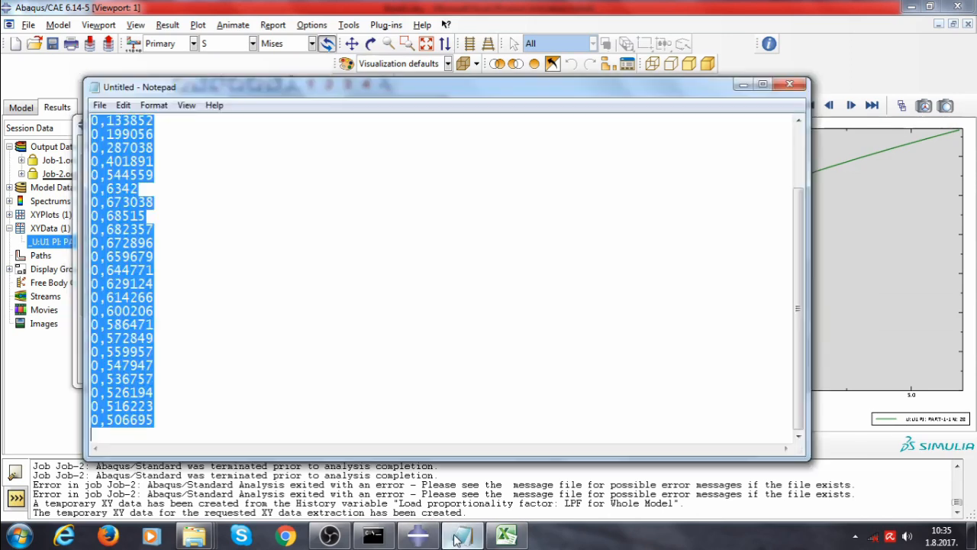
pyautogui.rightClick(185, 223)
pyautogui.click(150, 252)
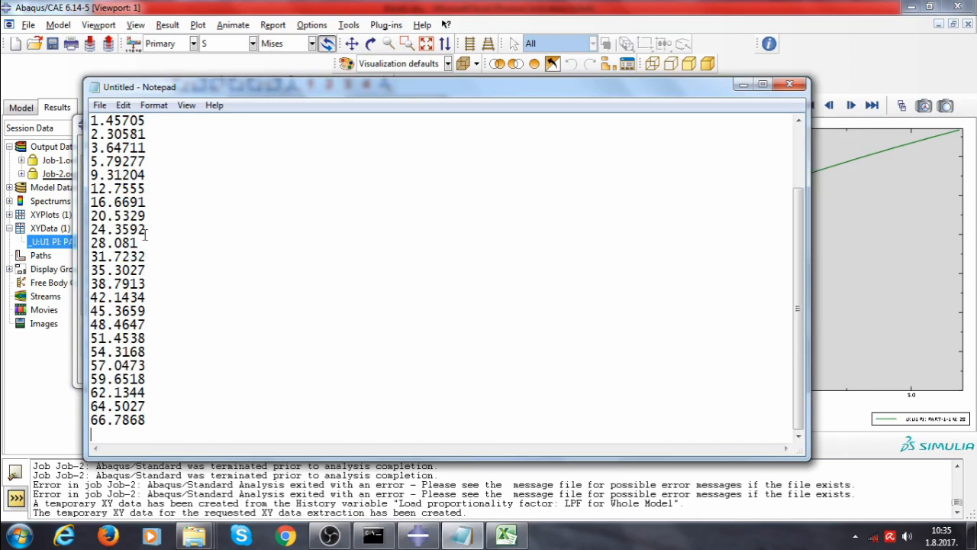
pyautogui.click(122, 105)
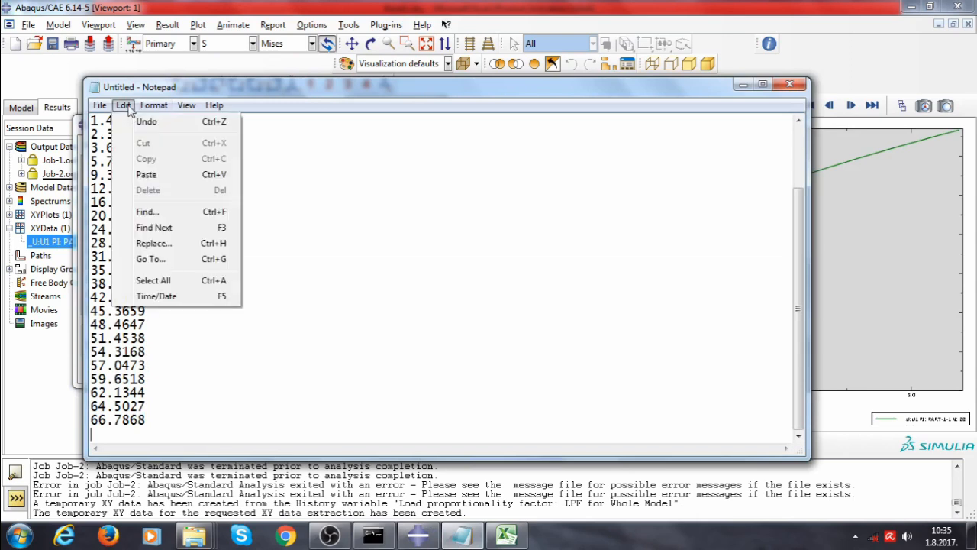
pyautogui.click(174, 241)
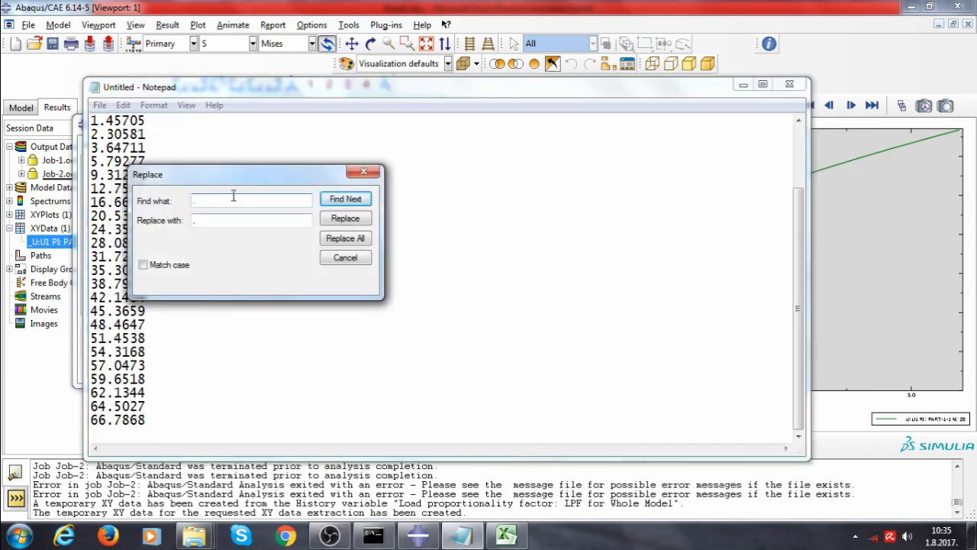
pyautogui.click(334, 239)
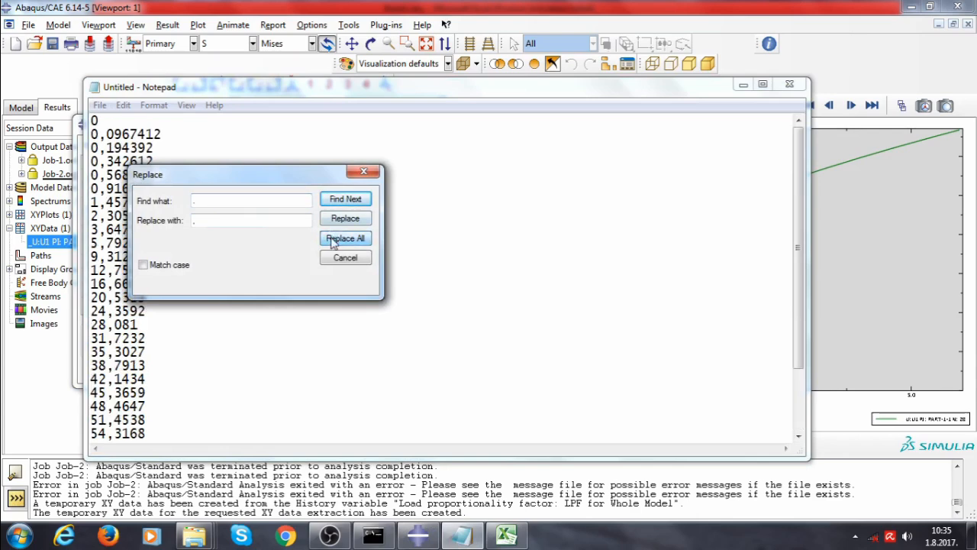
pyautogui.click(364, 172)
# Copy all converted displacement values and paste them into column C starting at cell C70
pyautogui.hotkey('ctrl', 'a')
pyautogui.rightClick(132, 168)
pyautogui.click(164, 214)
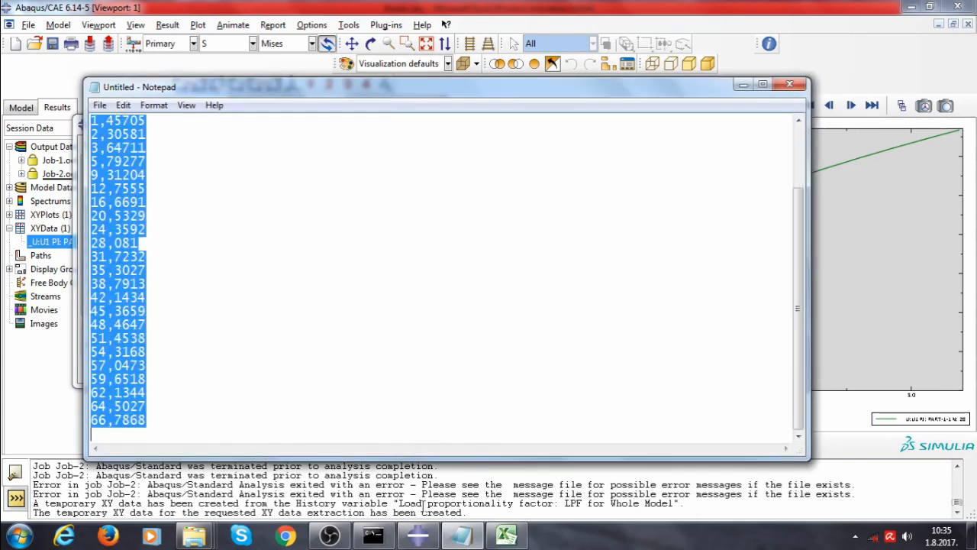
pyautogui.click(506, 536)
pyautogui.click(144, 196)
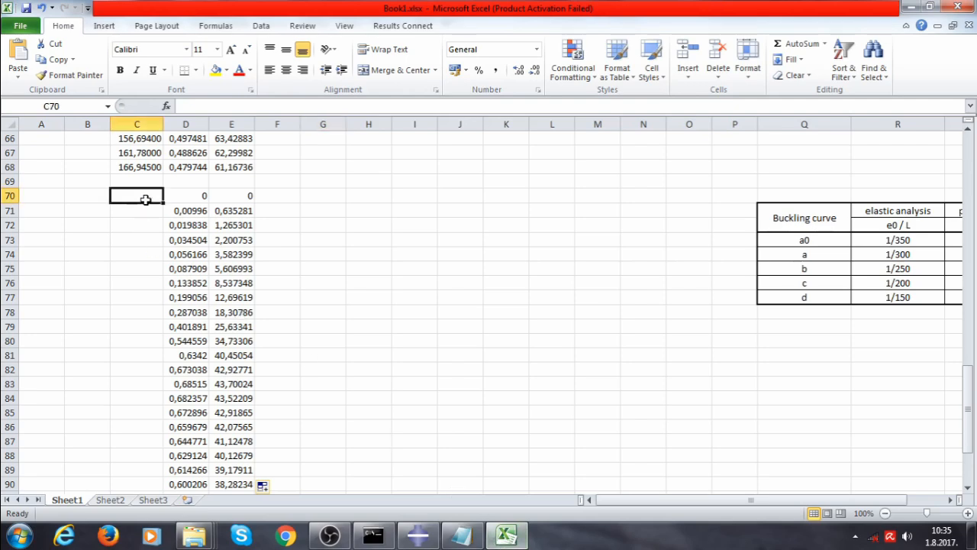
pyautogui.rightClick(148, 199)
pyautogui.click(176, 256)
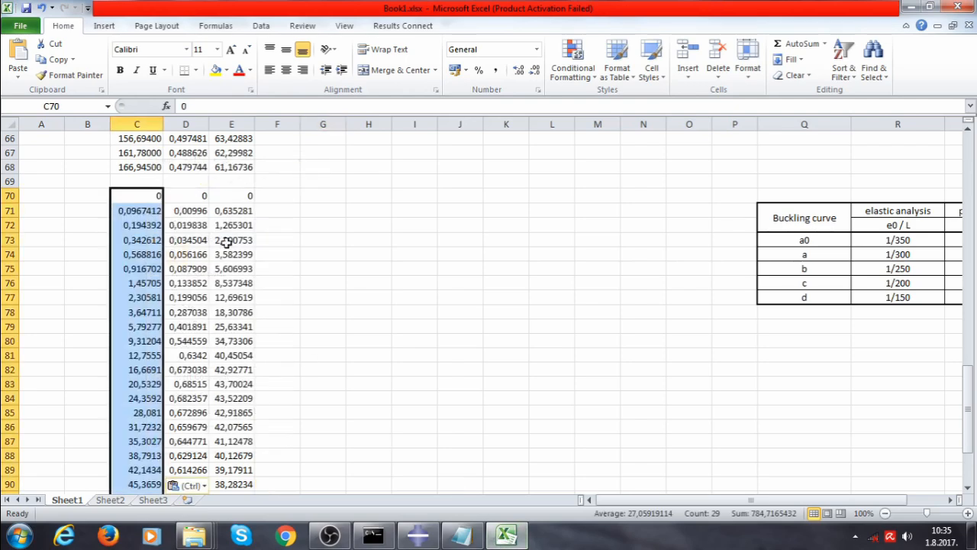
pyautogui.click(302, 268)
pyautogui.scroll(-3, 290, 265)
pyautogui.scroll(2, 284, 263)
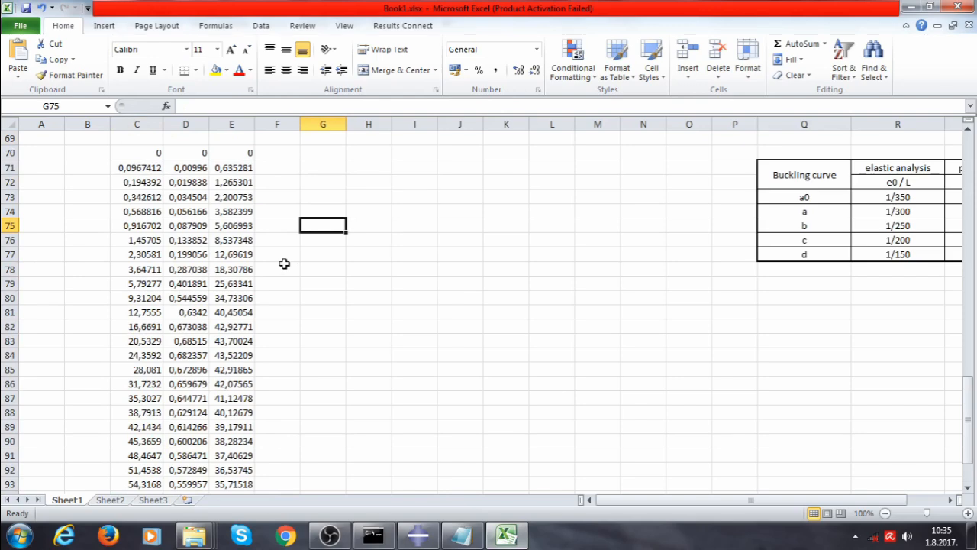
pyautogui.scroll(-2, 281, 261)
pyautogui.scroll(3, 320, 262)
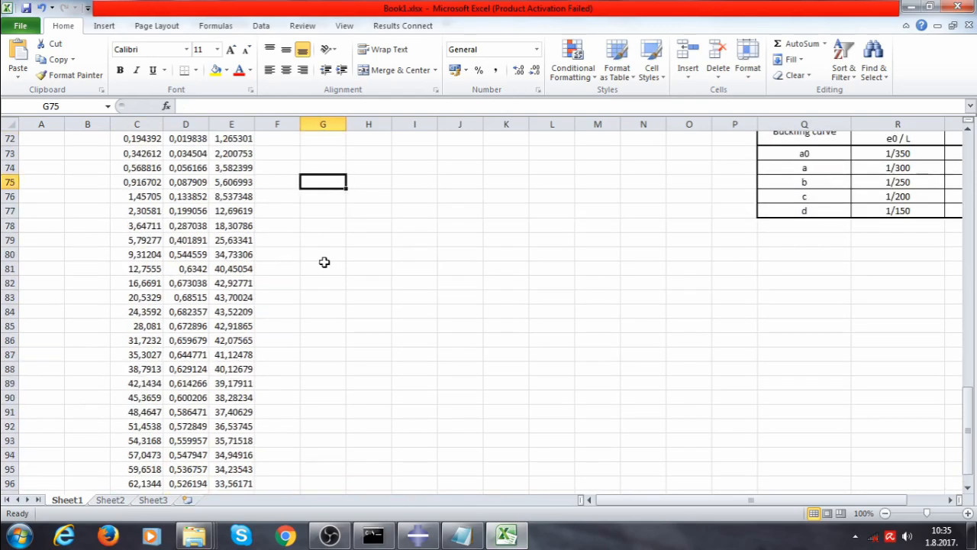
pyautogui.scroll(5, 328, 241)
pyautogui.scroll(-5, 327, 240)
pyautogui.scroll(10, 328, 241)
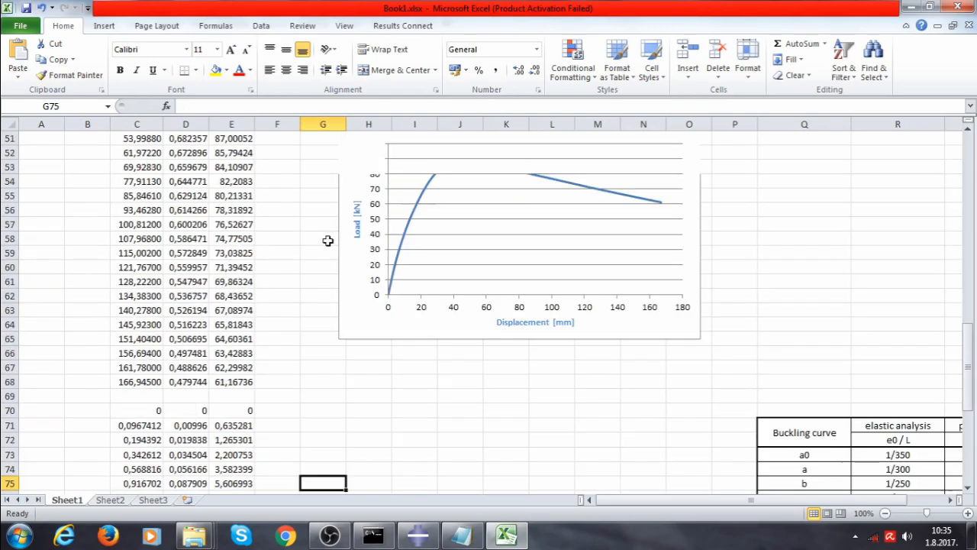
pyautogui.scroll(-9, 326, 241)
pyautogui.scroll(-3, 325, 242)
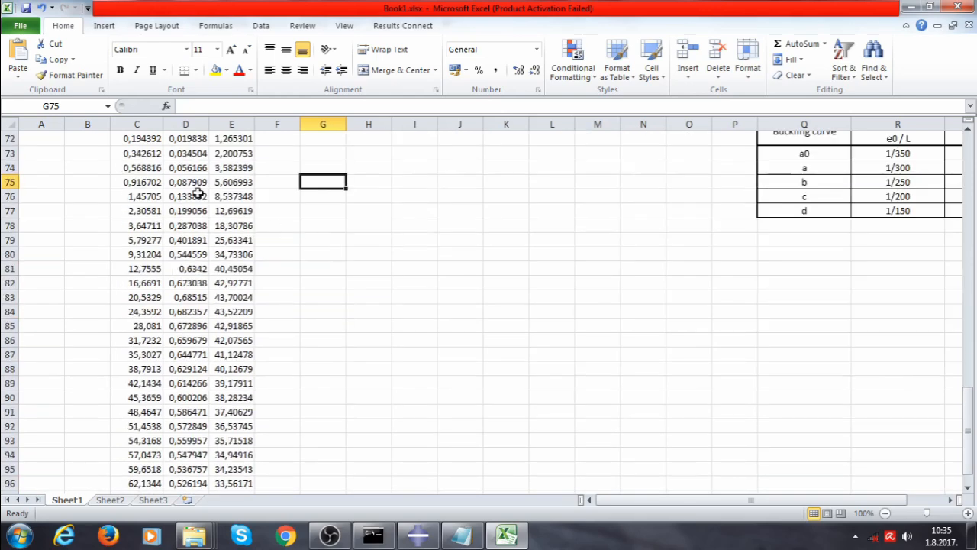
pyautogui.scroll(2, 198, 192)
# Select displacements C70:C98 together with forces E70:E98 and insert a scatter chart with smooth lines
pyautogui.moveTo(142, 195); pyautogui.dragTo(133, 462)
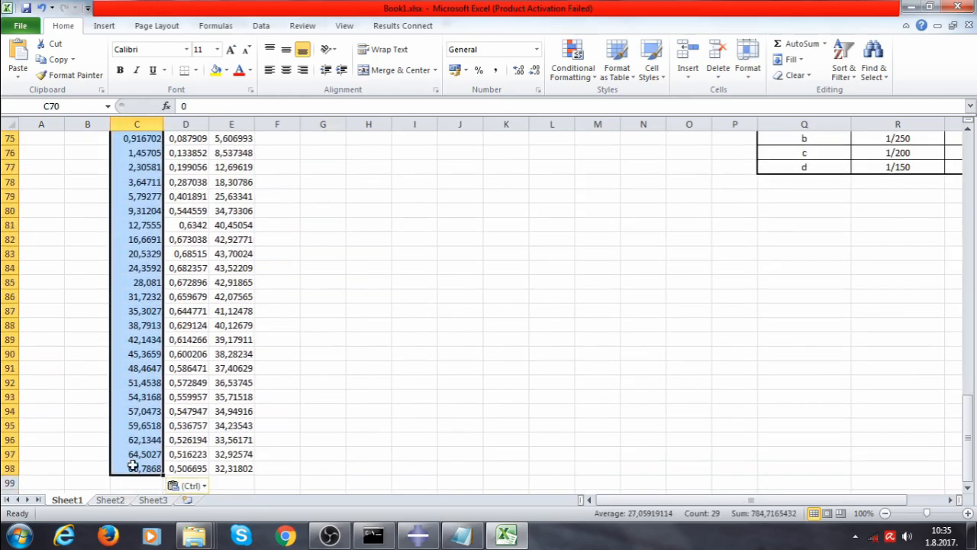
pyautogui.press('ctrl')
pyautogui.click(318, 378)
pyautogui.scroll(5, 318, 379)
pyautogui.keyDown('ctrl'); pyautogui.moveTo(244, 269); pyautogui.dragTo(236, 469); pyautogui.keyUp('ctrl')
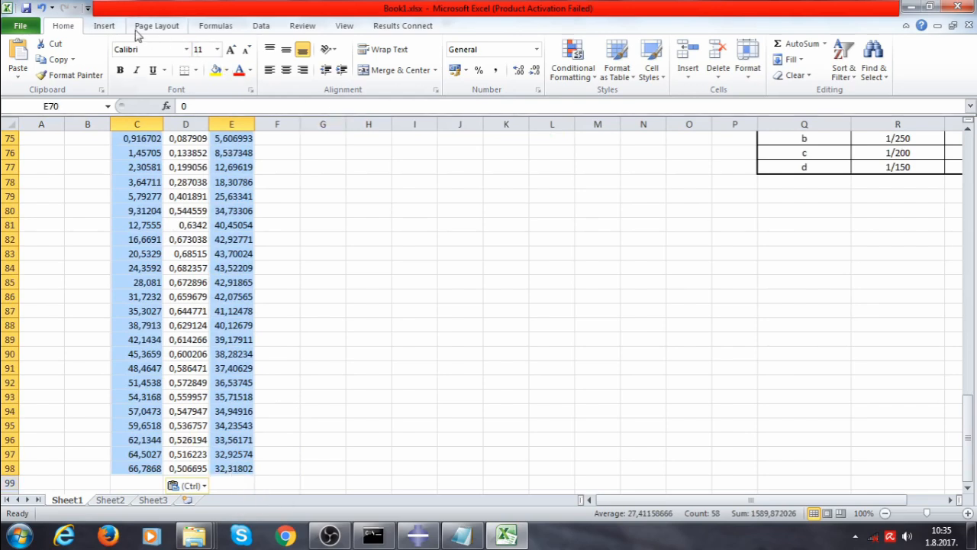
pyautogui.click(107, 27)
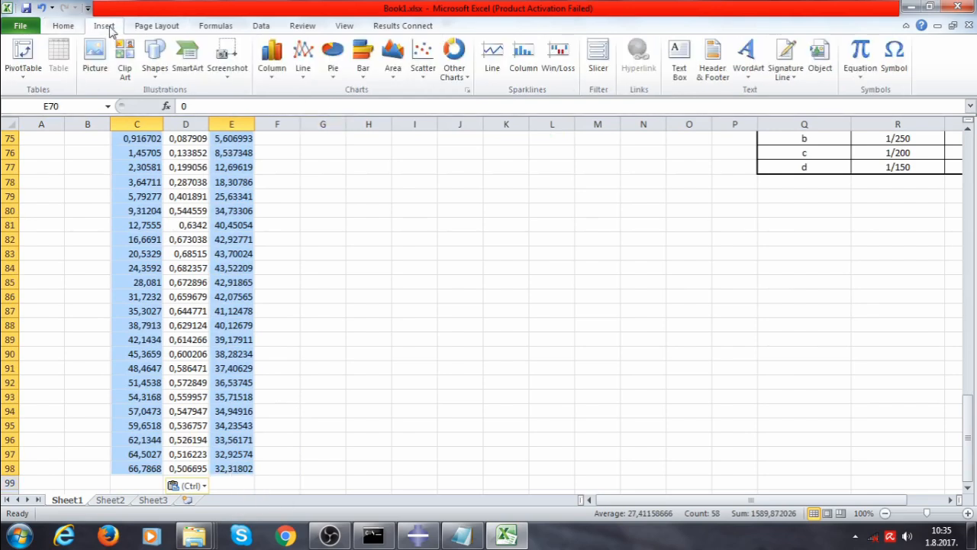
pyautogui.click(428, 77)
pyautogui.click(431, 155)
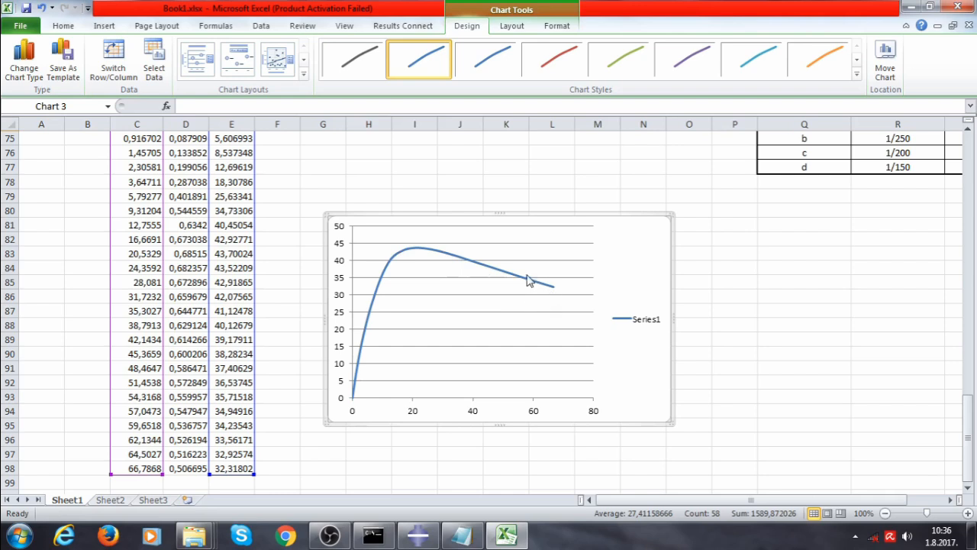
pyautogui.moveTo(362, 354)
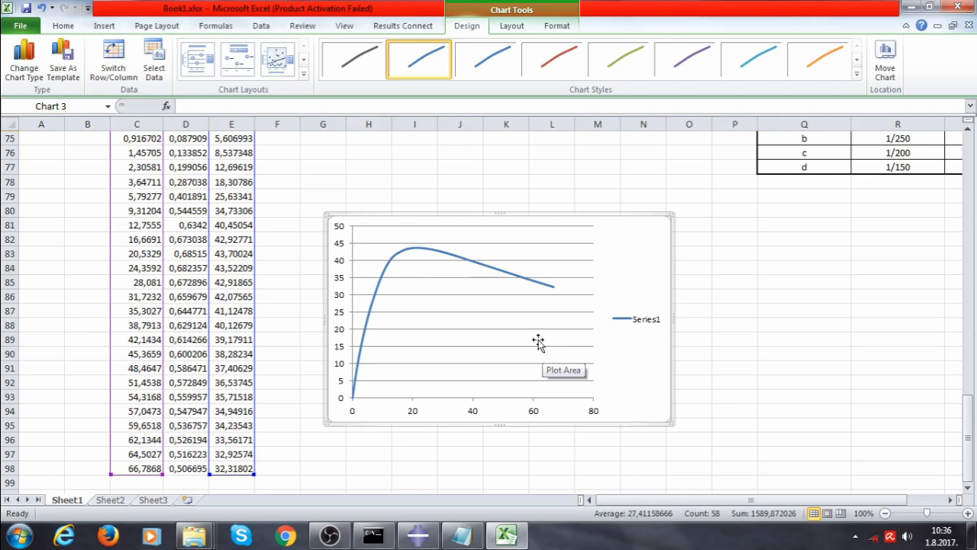
# Return to Abaqus, close the XY data editor, and animate the deformed beam's time history
pyautogui.click(431, 530)
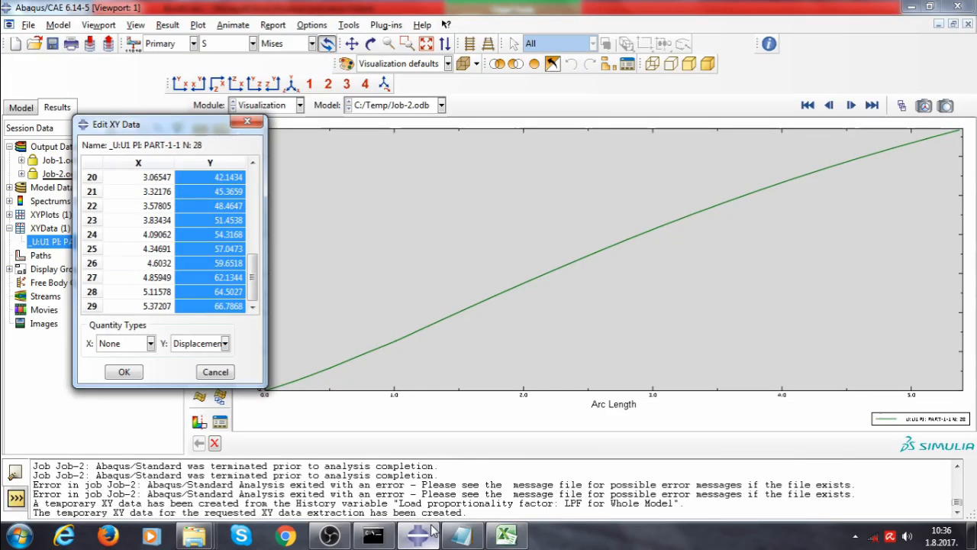
pyautogui.click(227, 372)
pyautogui.click(200, 200)
pyautogui.click(219, 282)
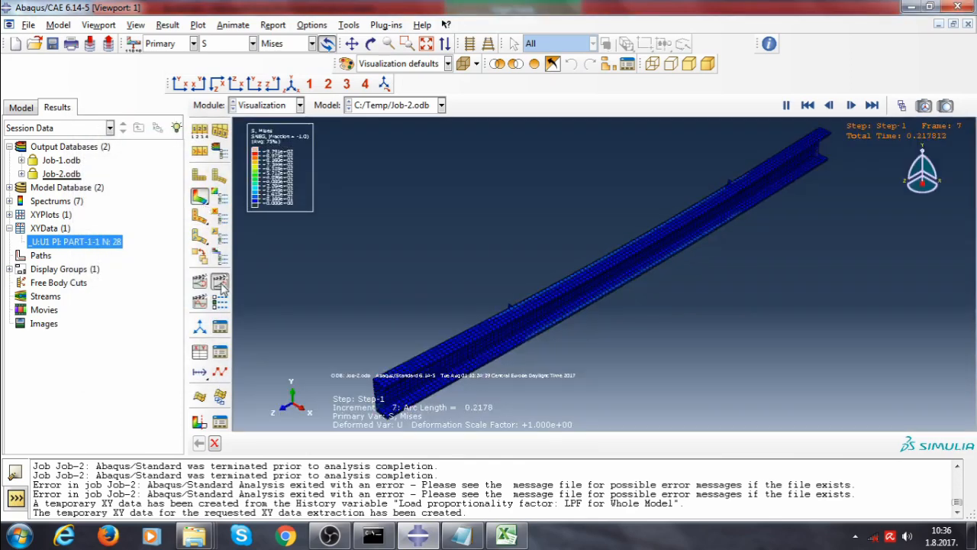